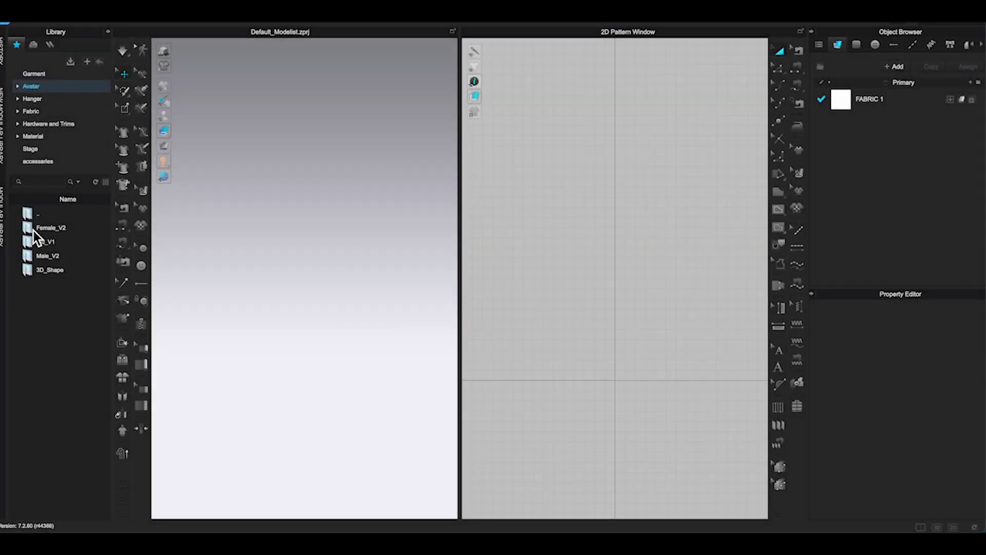
Load the FV2_Camila.avt avatar from the Female_V2 library folder.
{"action": "double_click", "coordinate": [33, 231]}
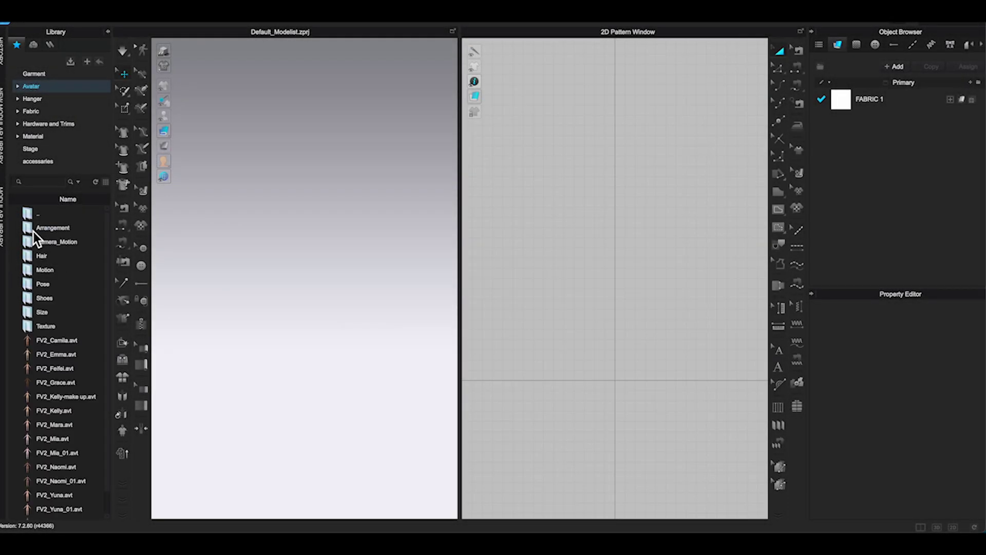
{"action": "double_click", "coordinate": [36, 341]}
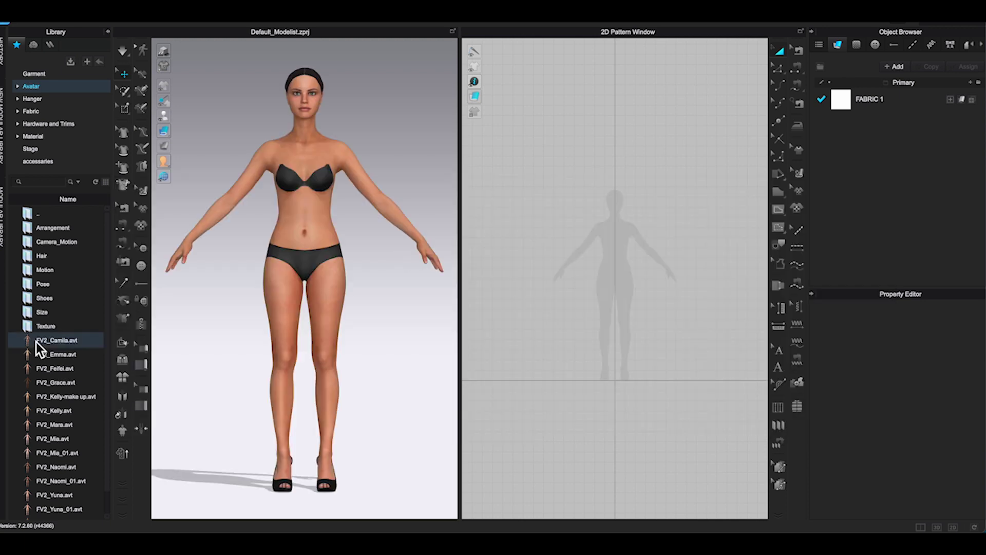
Add the Trim_Hardware fabric from the library and delete the default FABRIC 1.
{"action": "left_click", "coordinate": [32, 111]}
{"action": "left_click_drag", "start_coordinate": [111, 234], "coordinate": [112, 465]}
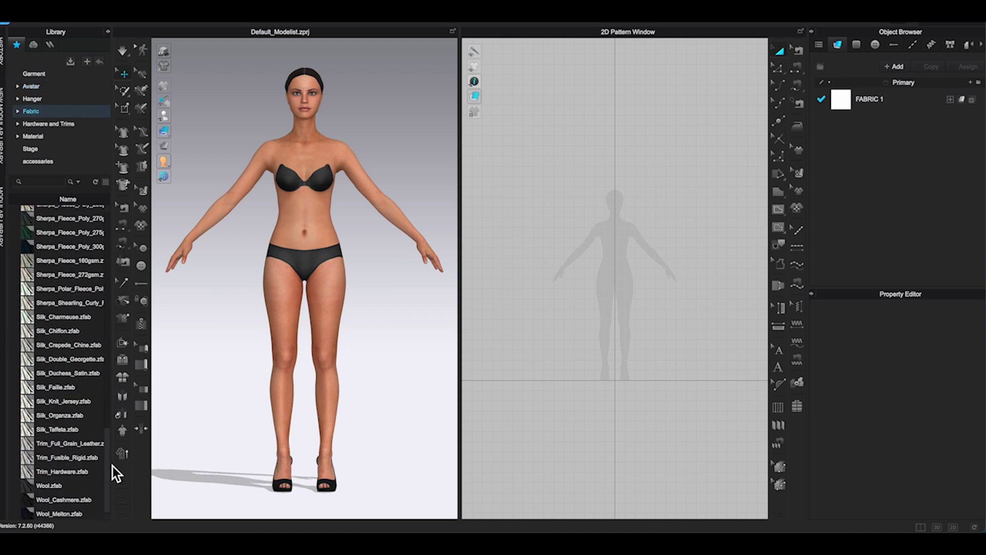
{"action": "double_click", "coordinate": [36, 472]}
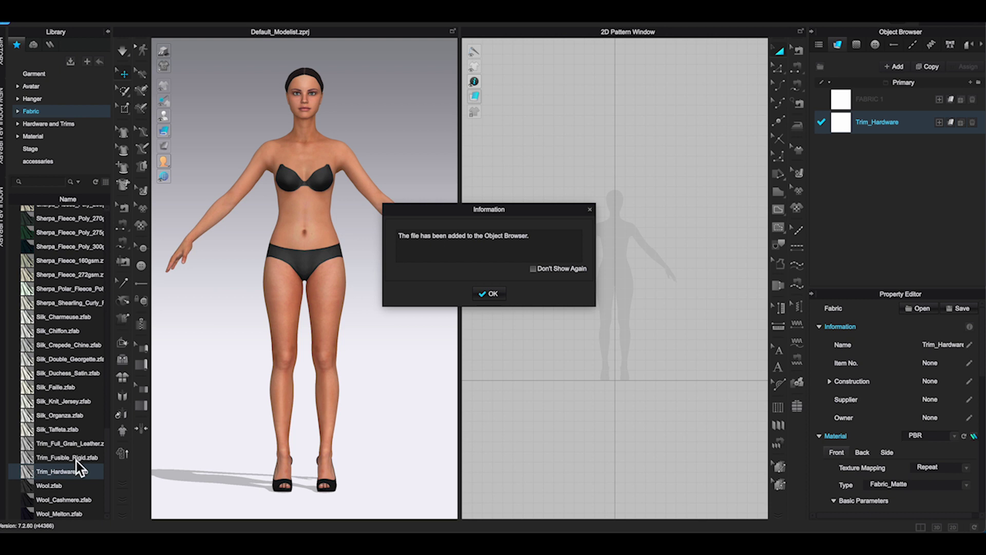
{"action": "left_click", "coordinate": [492, 294]}
{"action": "left_click", "coordinate": [108, 31]}
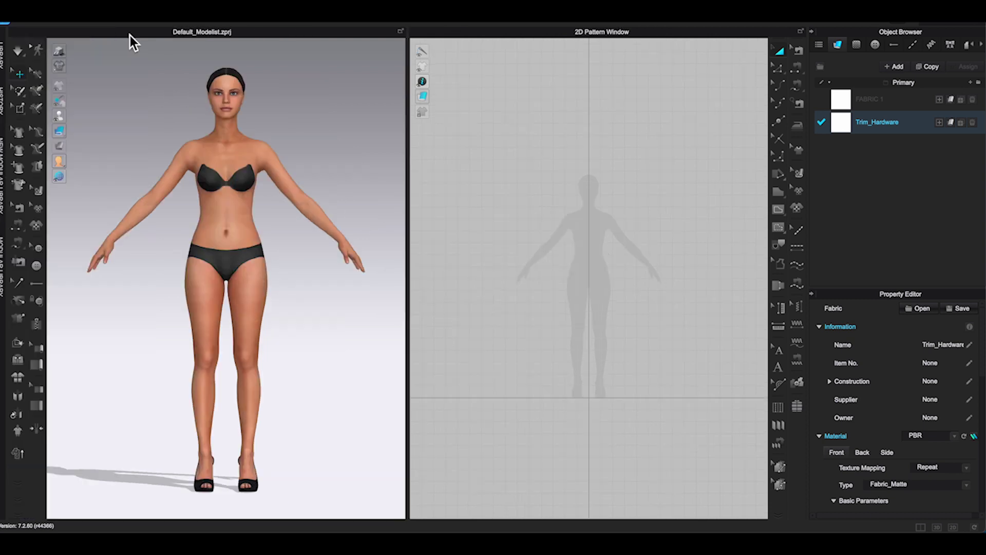
{"action": "left_click", "coordinate": [973, 99]}
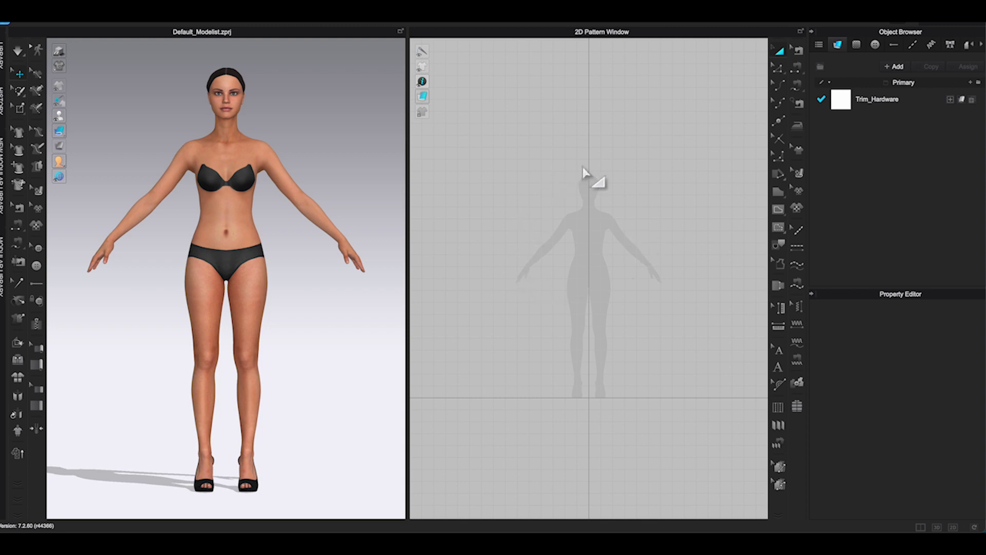
Choose the Ellipse tool for drawing a pattern beside the avatar's head silhouette in the 2D pattern view.
{"action": "scroll", "coordinate": [619, 210], "scroll_direction": "up", "scroll_amount": 8}
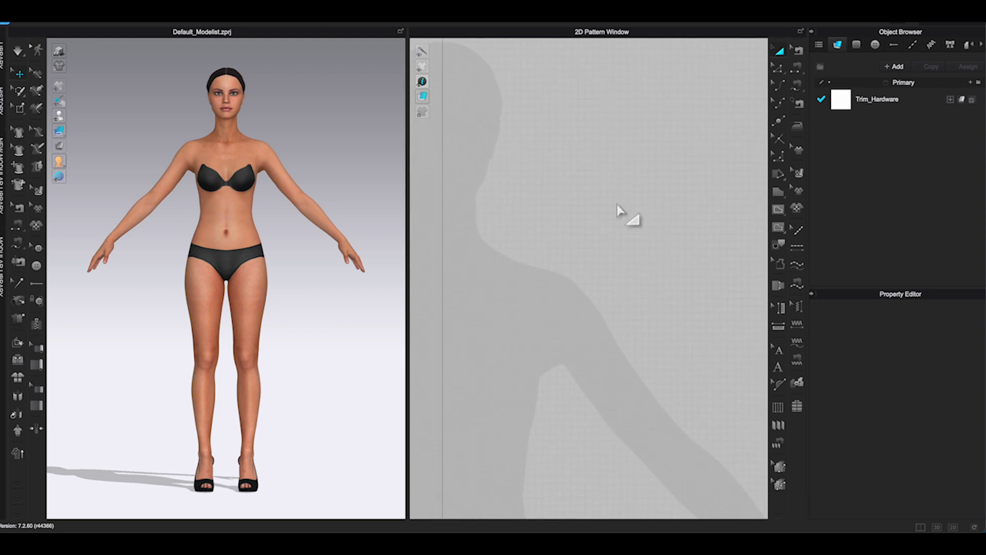
{"action": "middle_click_drag", "start_coordinate": [579, 210], "coordinate": [698, 265]}
{"action": "scroll", "coordinate": [616, 242], "scroll_direction": "up", "scroll_amount": 3}
{"action": "scroll", "coordinate": [616, 278], "scroll_direction": "up", "scroll_amount": 2}
{"action": "scroll", "coordinate": [667, 280], "scroll_direction": "up", "scroll_amount": 1}
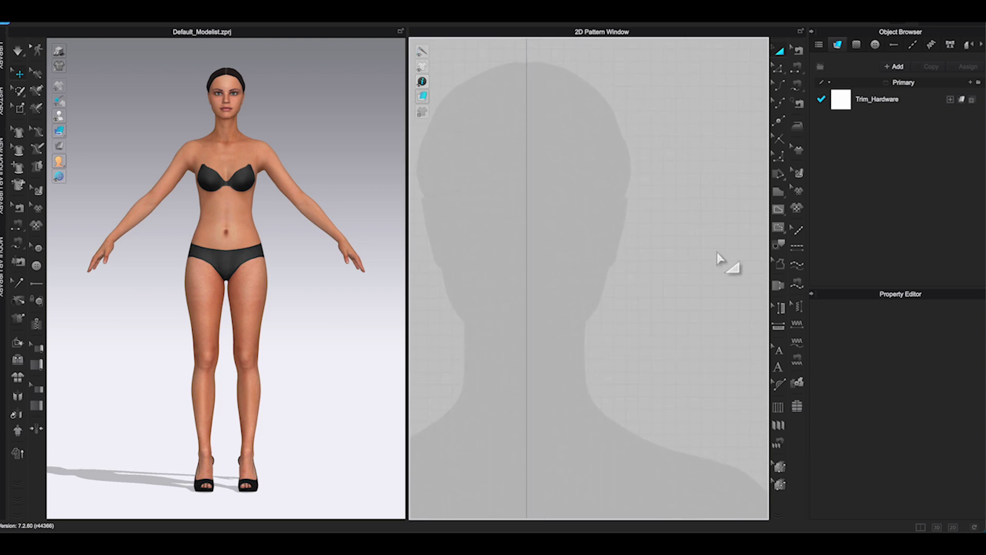
{"action": "left_click", "coordinate": [782, 196]}
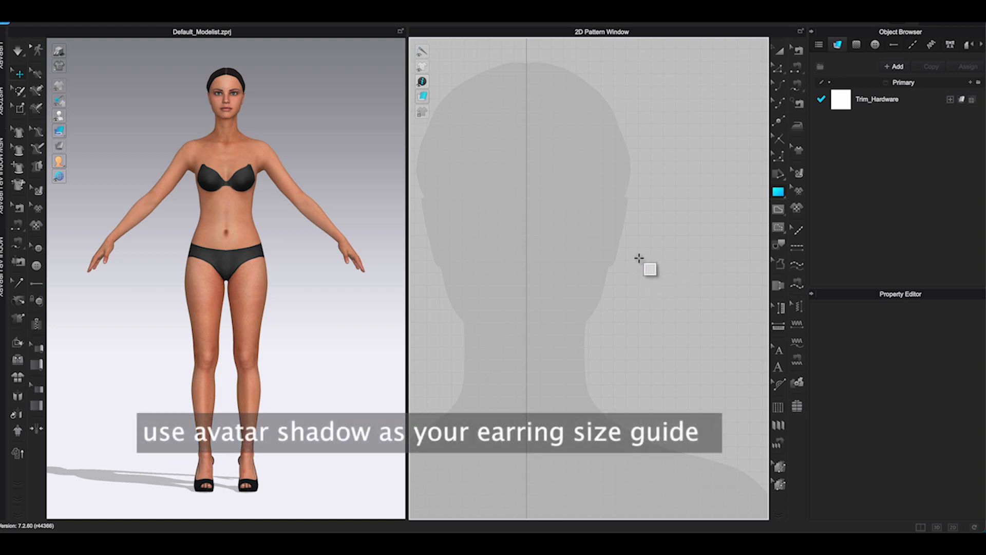
{"action": "left_click", "coordinate": [780, 194]}
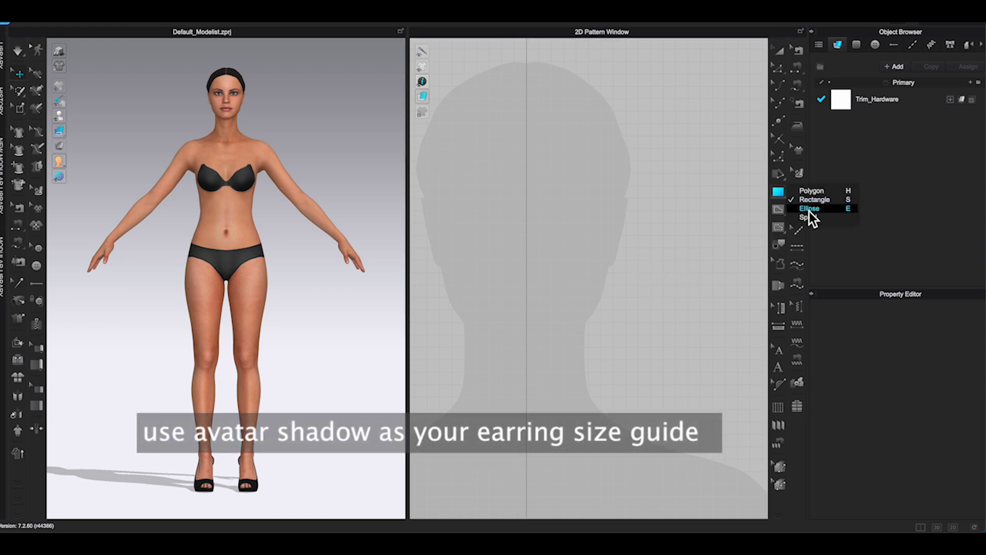
{"action": "left_click", "coordinate": [810, 212]}
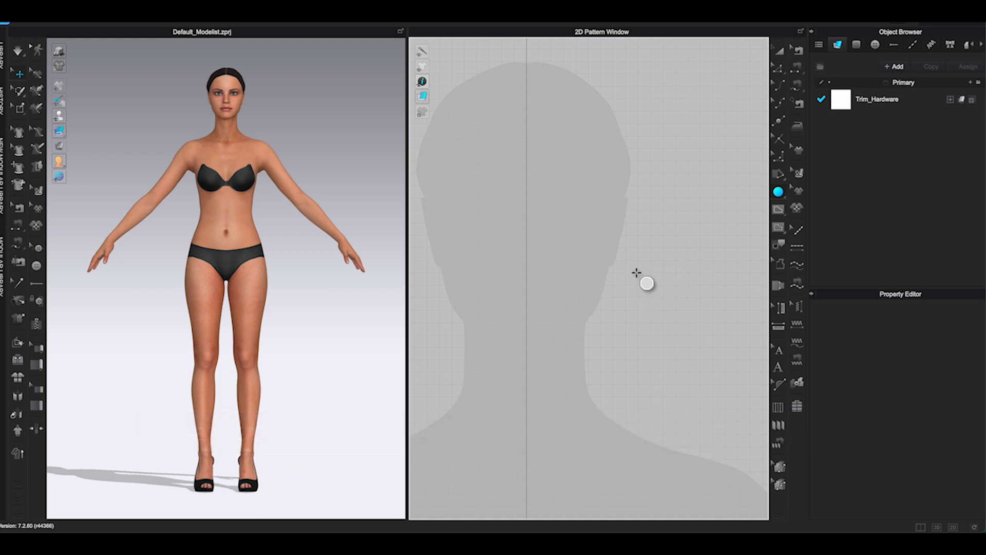
{"action": "left_click_drag", "start_coordinate": [644, 287], "coordinate": [680, 334]}
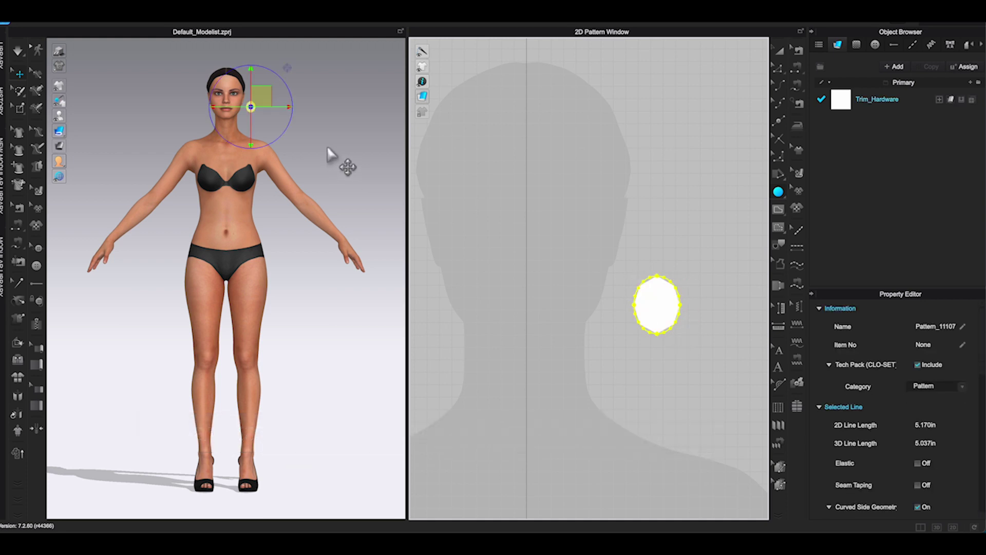
{"action": "scroll", "coordinate": [327, 154], "scroll_direction": "up", "scroll_amount": 10}
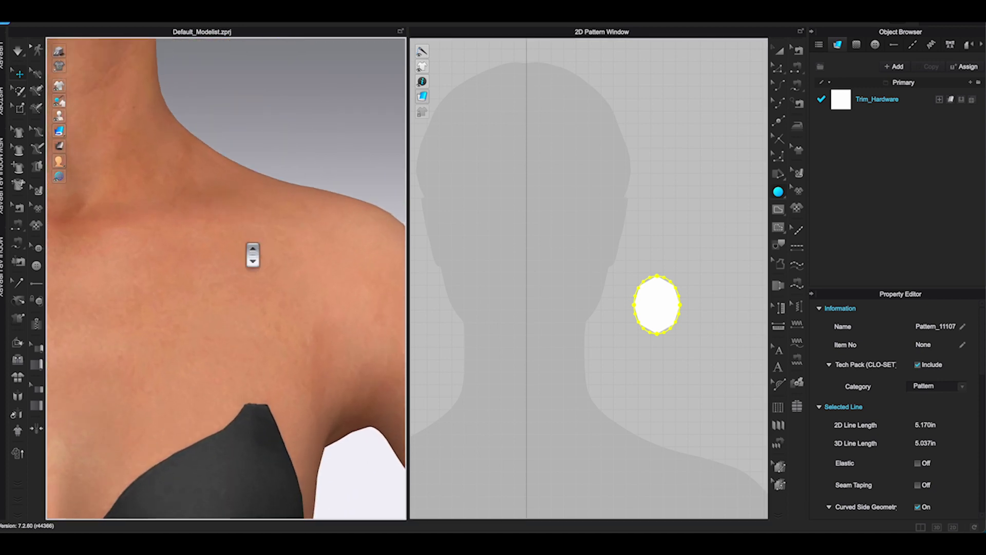
{"action": "middle_click_drag", "start_coordinate": [256, 237], "coordinate": [280, 322]}
{"action": "mouse_move", "coordinate": [279, 321]}
{"action": "right_mouse_down"}
{"action": "mouse_move", "coordinate": [278, 308]}
{"action": "mouse_move", "coordinate": [274, 327]}
{"action": "right_mouse_up"}
{"action": "key", "text": "Delete"}
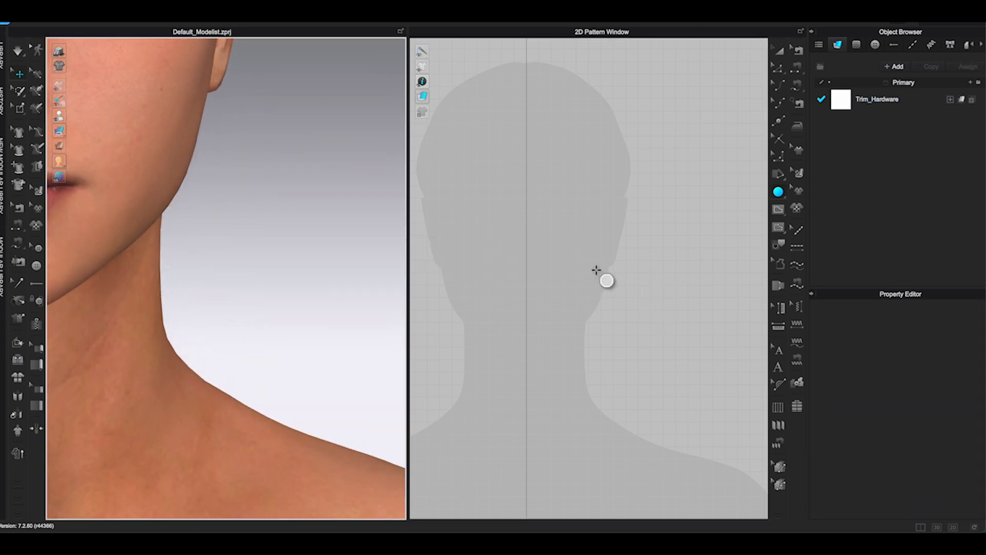
Draw a circle about 5.54 in around beside the neck silhouette and move it up near the avatar's ear in 3D.
{"action": "left_click_drag", "start_coordinate": [631, 309], "coordinate": [688, 363]}
{"action": "scroll", "coordinate": [330, 291], "scroll_direction": "down", "scroll_amount": 5}
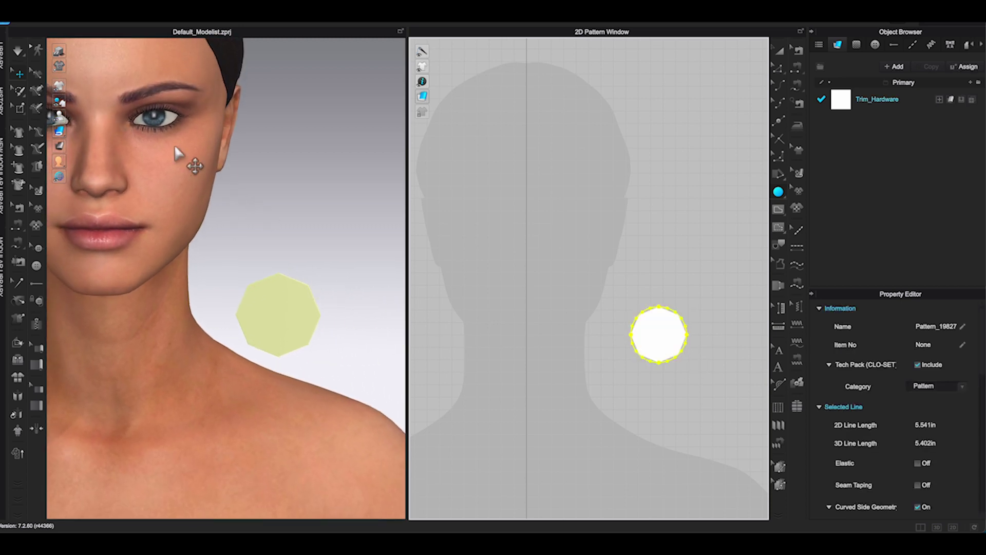
{"action": "left_click_drag", "start_coordinate": [297, 314], "coordinate": [285, 206]}
Set the circle pattern's particle distance to 1 mm and accept the slower simulation.
{"action": "scroll", "coordinate": [933, 446], "scroll_direction": "down", "scroll_amount": 5}
{"action": "left_click", "coordinate": [947, 407]}
{"action": "key", "text": "Return"}
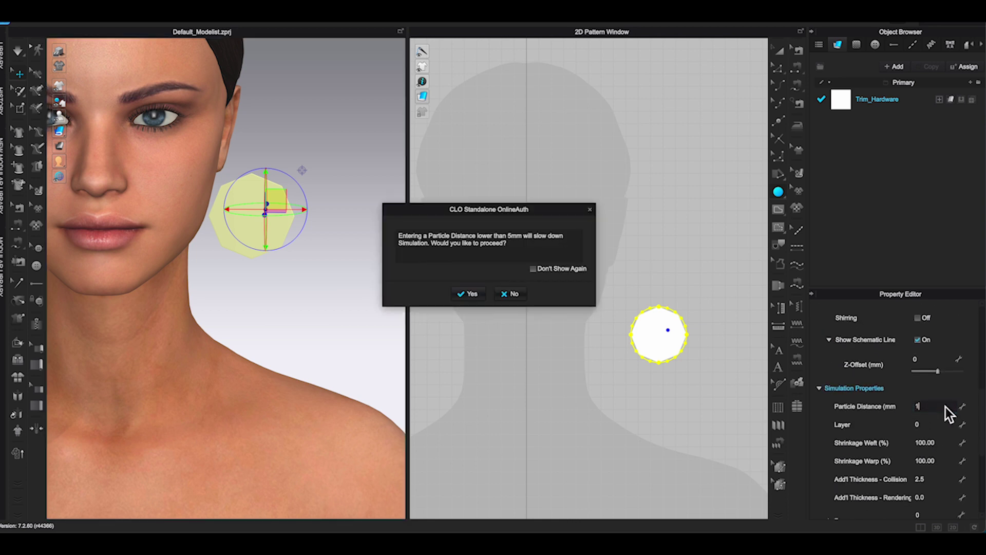
{"action": "left_click", "coordinate": [482, 297]}
{"action": "left_click", "coordinate": [370, 294]}
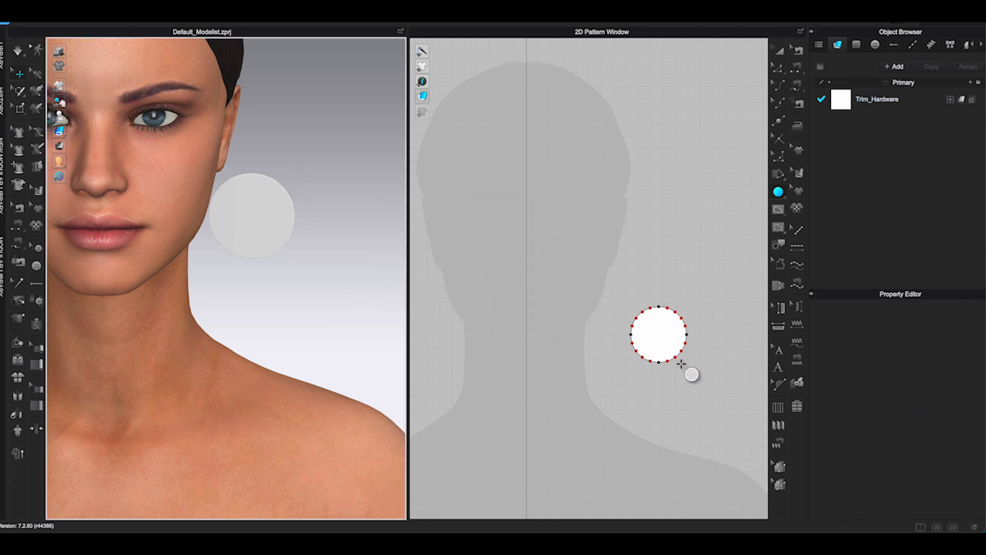
Convert the circle's two side points and its bottom point to curve points.
{"action": "scroll", "coordinate": [688, 367], "scroll_direction": "up", "scroll_amount": 3}
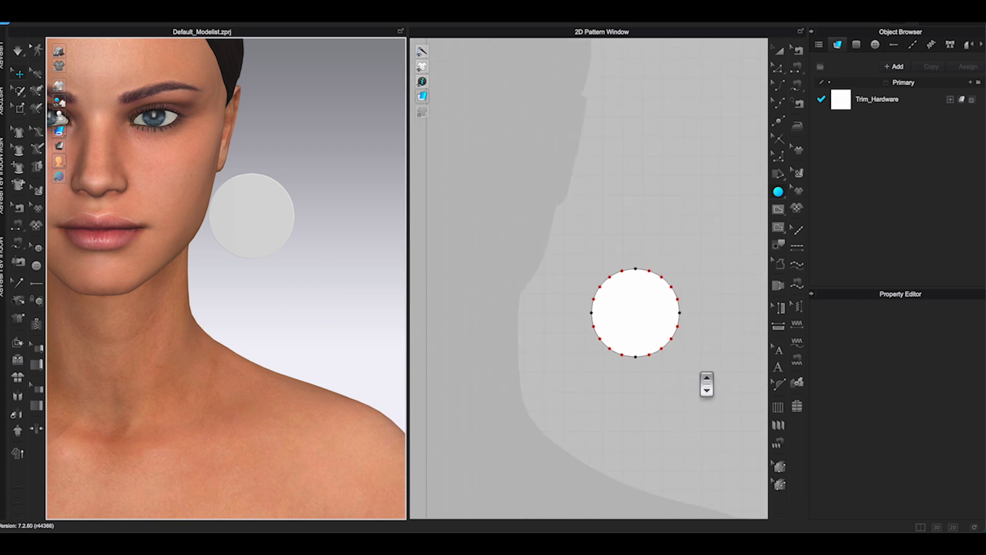
{"action": "left_click", "coordinate": [779, 68]}
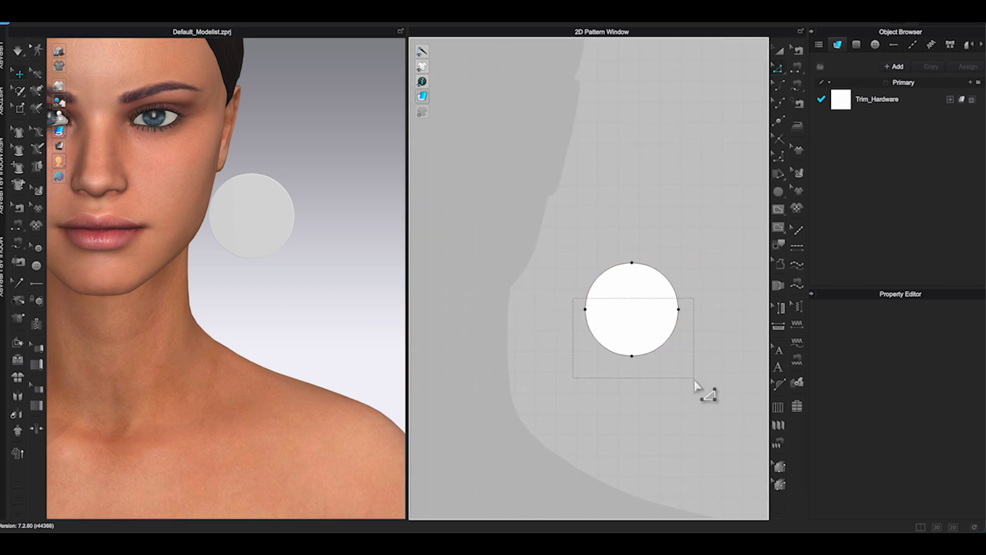
{"action": "left_click_drag", "start_coordinate": [696, 386], "coordinate": [694, 385]}
{"action": "right_click", "coordinate": [633, 359]}
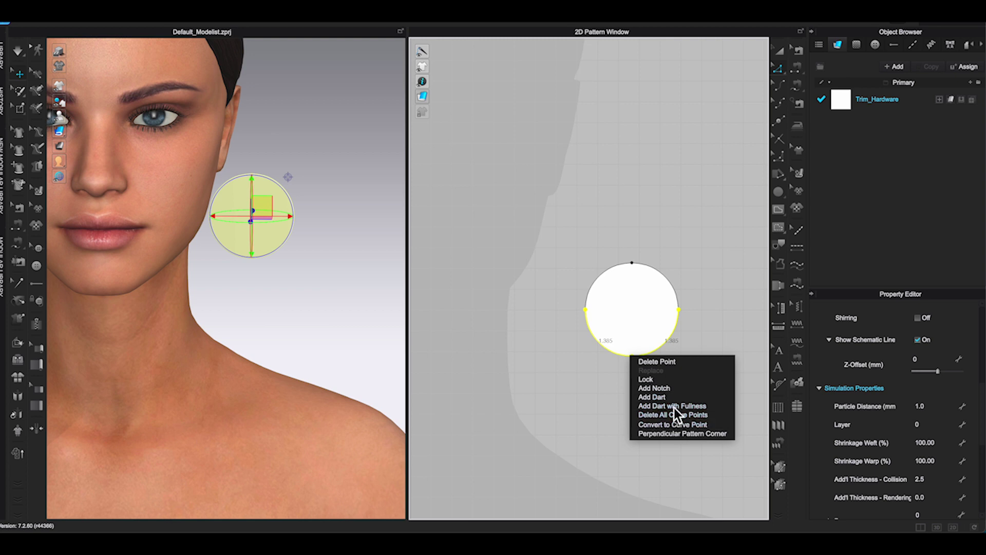
{"action": "left_click", "coordinate": [670, 342]}
Offset the circle's outline inward as an internal line at 0.050 in and convert the inner circle to a hole.
{"action": "left_click", "coordinate": [669, 341]}
{"action": "right_click", "coordinate": [669, 340]}
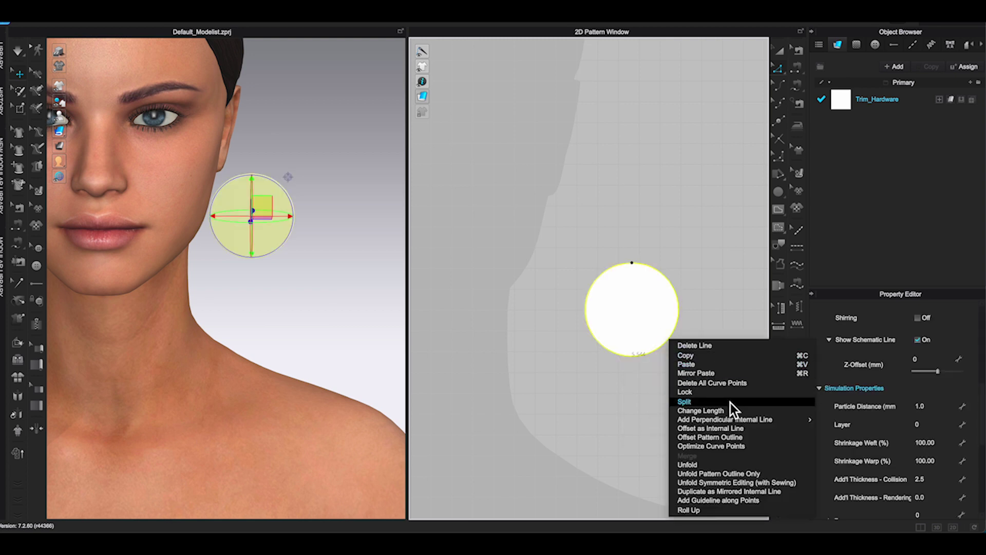
{"action": "left_click", "coordinate": [726, 427]}
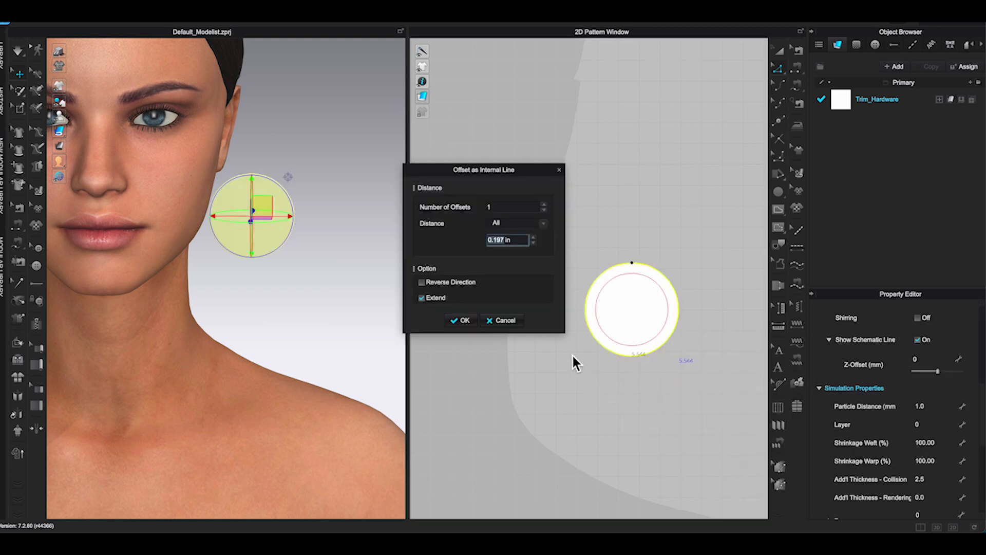
{"action": "key", "text": "BackSpace"}
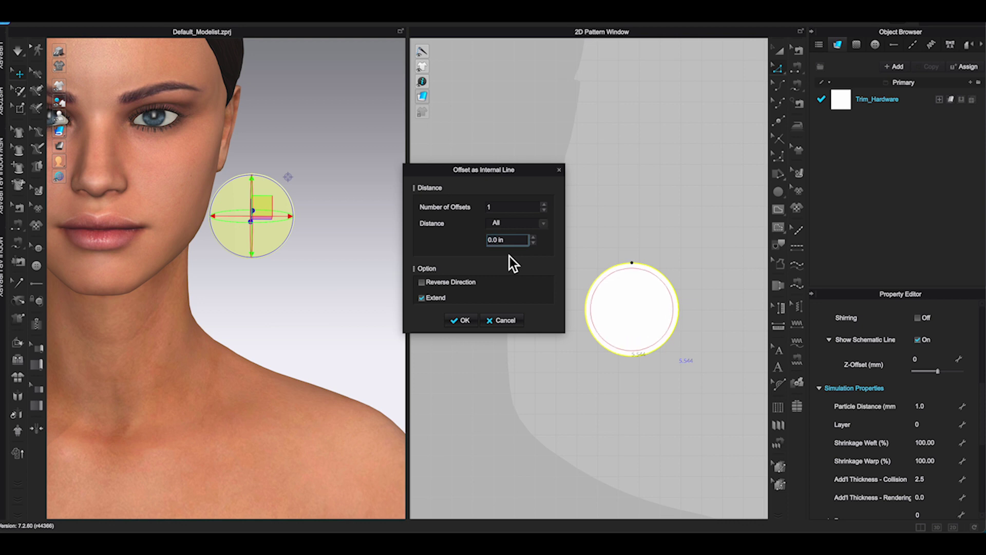
{"action": "type", "text": "5"}
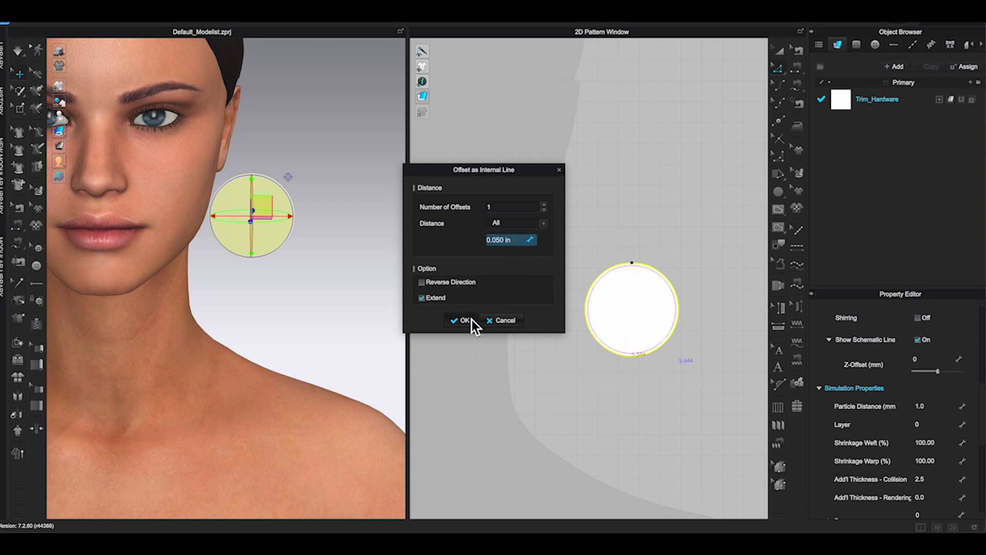
{"action": "left_click", "coordinate": [463, 320]}
{"action": "right_click", "coordinate": [661, 348]}
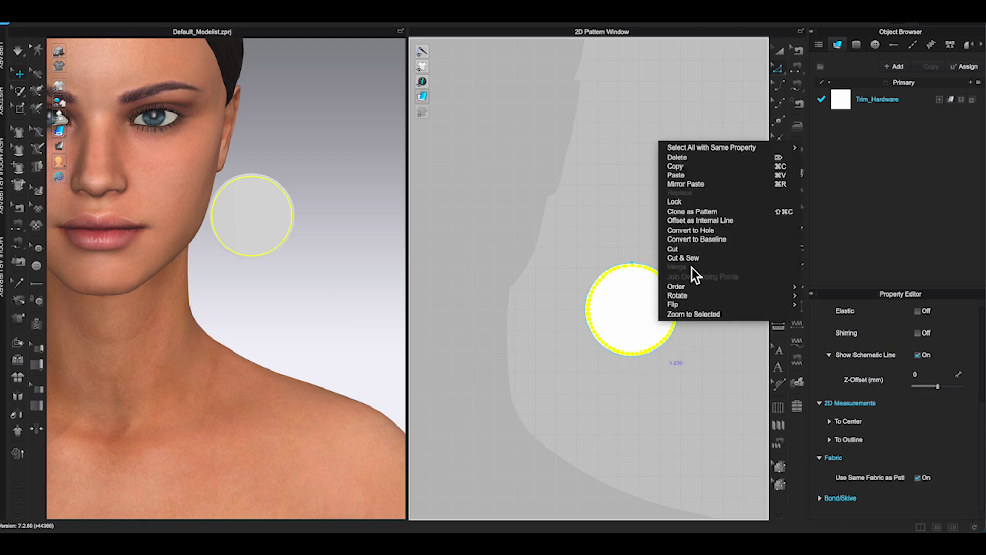
{"action": "left_click", "coordinate": [720, 239]}
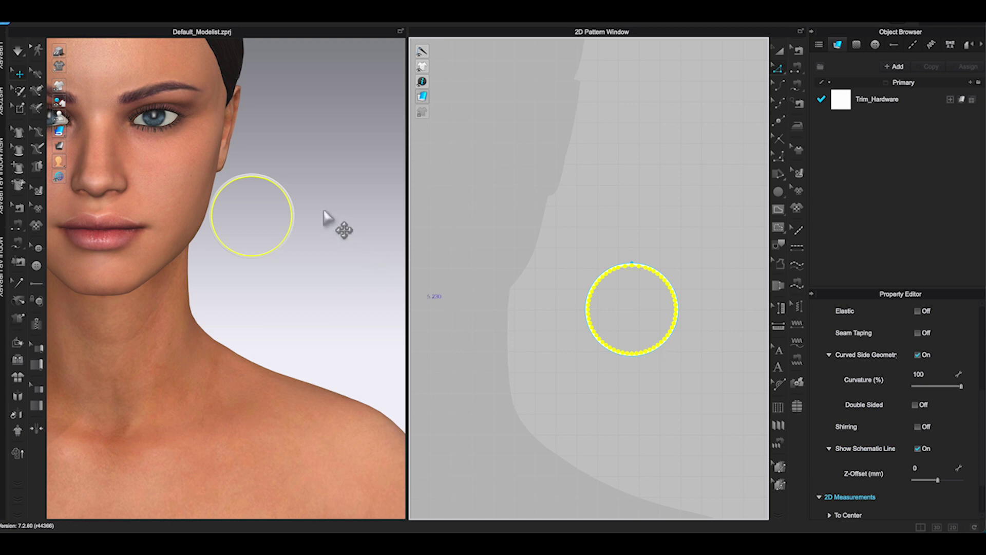
Select the whole ring pattern and move it to just below ear height beside the avatar's face in 3D.
{"action": "scroll", "coordinate": [309, 258], "scroll_direction": "up", "scroll_amount": 4}
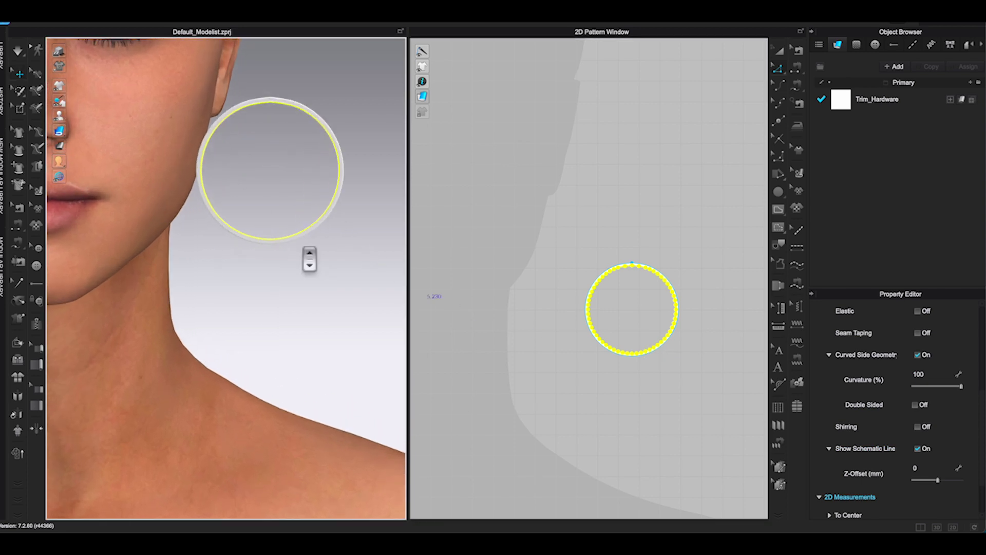
{"action": "scroll", "coordinate": [282, 264], "scroll_direction": "down", "scroll_amount": 8}
{"action": "right_click_drag", "start_coordinate": [297, 264], "coordinate": [320, 316]}
{"action": "left_click_drag", "start_coordinate": [561, 242], "coordinate": [701, 391]}
{"action": "left_click_drag", "start_coordinate": [262, 236], "coordinate": [261, 140]}
{"action": "middle_click_drag", "start_coordinate": [288, 149], "coordinate": [276, 352]}
{"action": "left_click", "coordinate": [245, 323]}
{"action": "left_click_drag", "start_coordinate": [542, 225], "coordinate": [703, 375]}
{"action": "left_click_drag", "start_coordinate": [258, 337], "coordinate": [256, 188]}
{"action": "right_click_drag", "start_coordinate": [261, 257], "coordinate": [245, 315]}
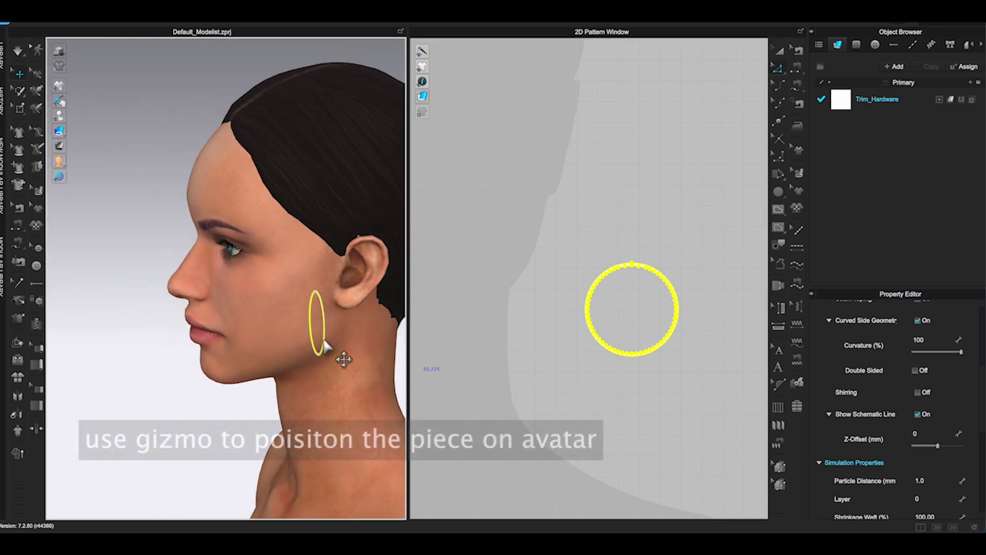
Rotate the ring to face sideways and move it in toward the avatar's ear.
{"action": "left_click", "coordinate": [327, 347]}
{"action": "left_click", "coordinate": [325, 347]}
{"action": "left_click_drag", "start_coordinate": [340, 363], "coordinate": [354, 334]}
{"action": "right_click_drag", "start_coordinate": [362, 366], "coordinate": [405, 363]}
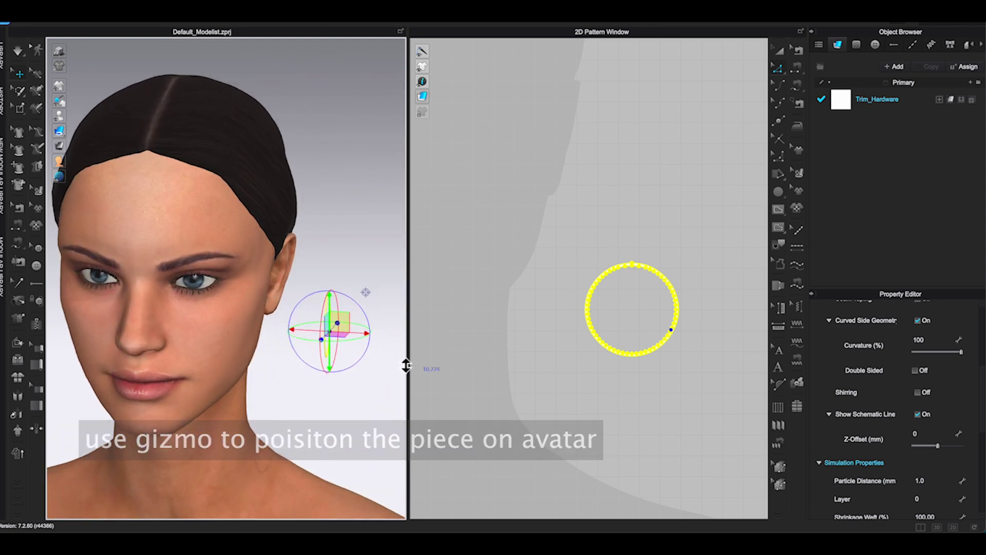
{"action": "left_click_drag", "start_coordinate": [349, 330], "coordinate": [292, 341]}
Adjust the ring's depth, height and sideways position so that its top hangs from the earlobe.
{"action": "right_click_drag", "start_coordinate": [317, 357], "coordinate": [260, 357]}
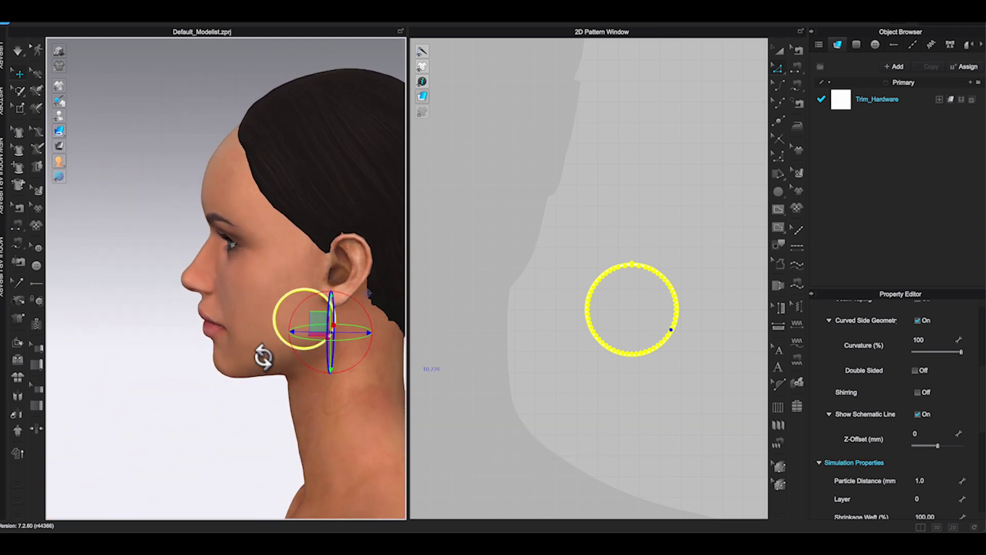
{"action": "left_click_drag", "start_coordinate": [335, 339], "coordinate": [365, 303]}
{"action": "key", "text": "ctrl+z"}
{"action": "left_click", "coordinate": [319, 374]}
{"action": "left_click_drag", "start_coordinate": [312, 365], "coordinate": [337, 345]}
{"action": "right_click_drag", "start_coordinate": [352, 383], "coordinate": [390, 380]}
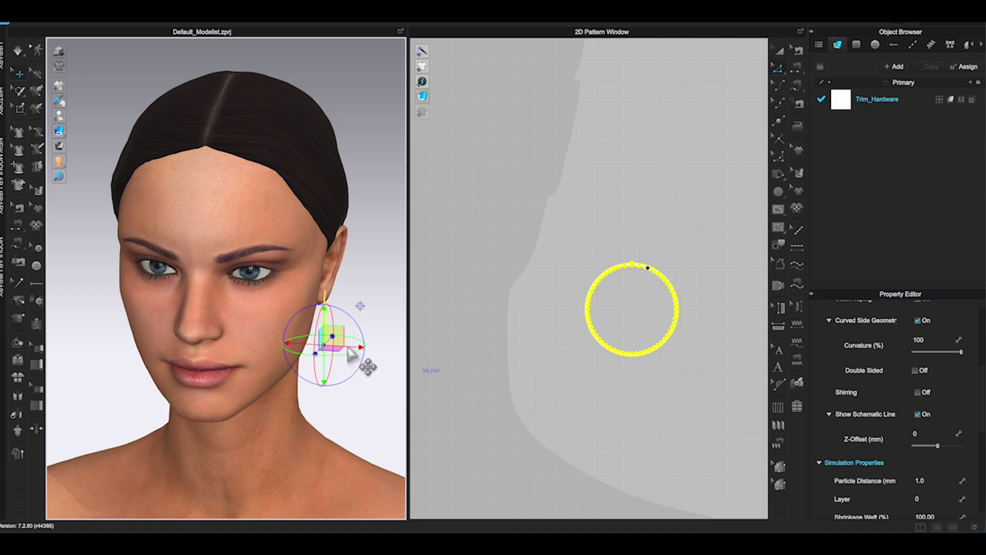
{"action": "left_click_drag", "start_coordinate": [343, 346], "coordinate": [337, 345]}
{"action": "right_click_drag", "start_coordinate": [340, 347], "coordinate": [380, 381]}
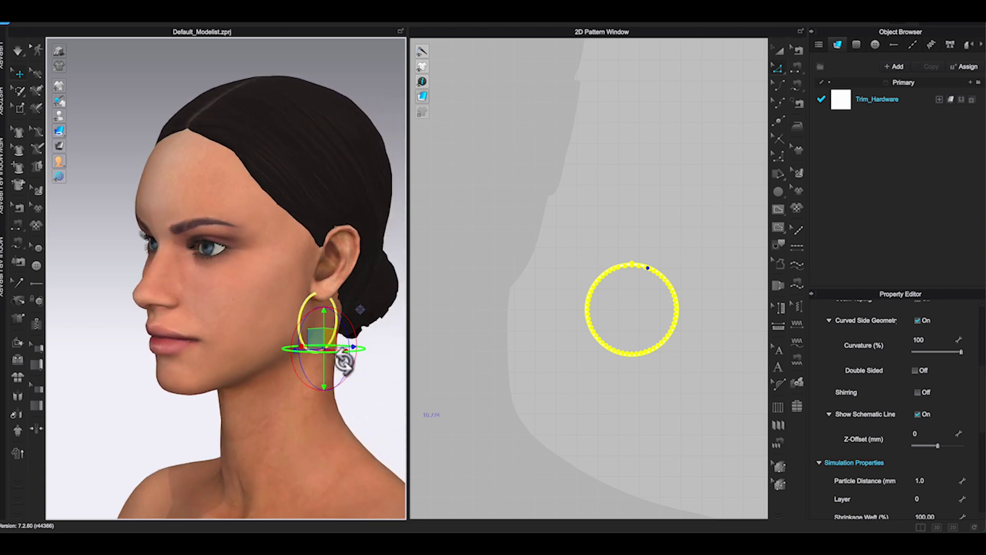
{"action": "left_click_drag", "start_coordinate": [327, 344], "coordinate": [327, 339]}
{"action": "left_click", "coordinate": [372, 391]}
Set the additional rendering thickness of the whole ring to 2.0.
{"action": "right_click_drag", "start_coordinate": [372, 391], "coordinate": [317, 401]}
{"action": "scroll", "coordinate": [319, 401], "scroll_direction": "up", "scroll_amount": 5}
{"action": "left_click_drag", "start_coordinate": [564, 234], "coordinate": [696, 375]}
{"action": "scroll", "coordinate": [907, 457], "scroll_direction": "down", "scroll_amount": 3}
{"action": "left_click", "coordinate": [354, 440]}
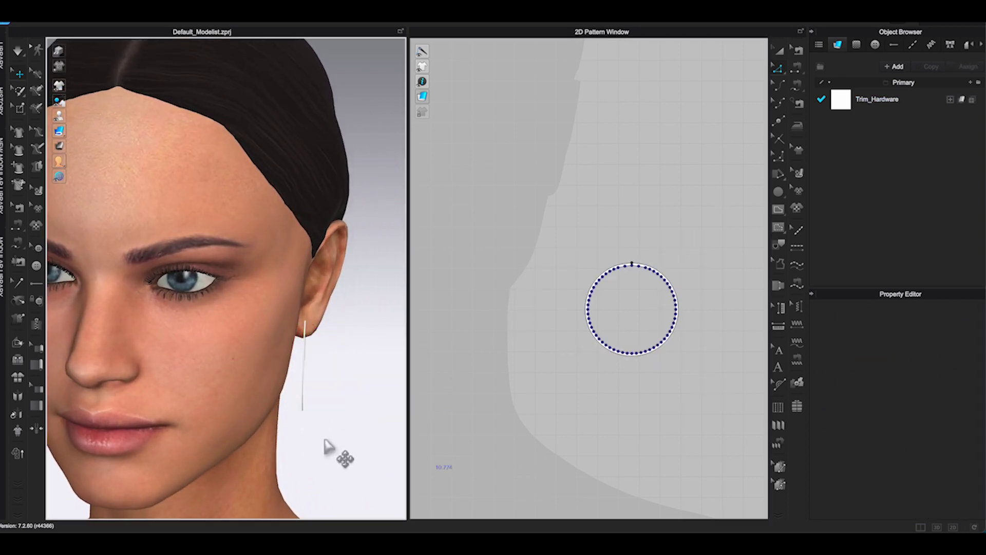
{"action": "left_click_drag", "start_coordinate": [559, 226], "coordinate": [715, 383]}
{"action": "left_click", "coordinate": [954, 475]}
Show the earring close up in the 3D view with the Thick Textured Surface display.
{"action": "right_click_drag", "start_coordinate": [287, 458], "coordinate": [273, 455]}
{"action": "scroll", "coordinate": [342, 442], "scroll_direction": "up", "scroll_amount": 4}
{"action": "middle_click_drag", "start_coordinate": [343, 443], "coordinate": [330, 293]}
{"action": "scroll", "coordinate": [330, 294], "scroll_direction": "up", "scroll_amount": 3}
{"action": "mouse_move", "coordinate": [354, 329]}
{"action": "right_mouse_down"}
{"action": "mouse_move", "coordinate": [326, 328]}
{"action": "mouse_move", "coordinate": [354, 326]}
{"action": "right_mouse_up"}
{"action": "mouse_move", "coordinate": [61, 132]}
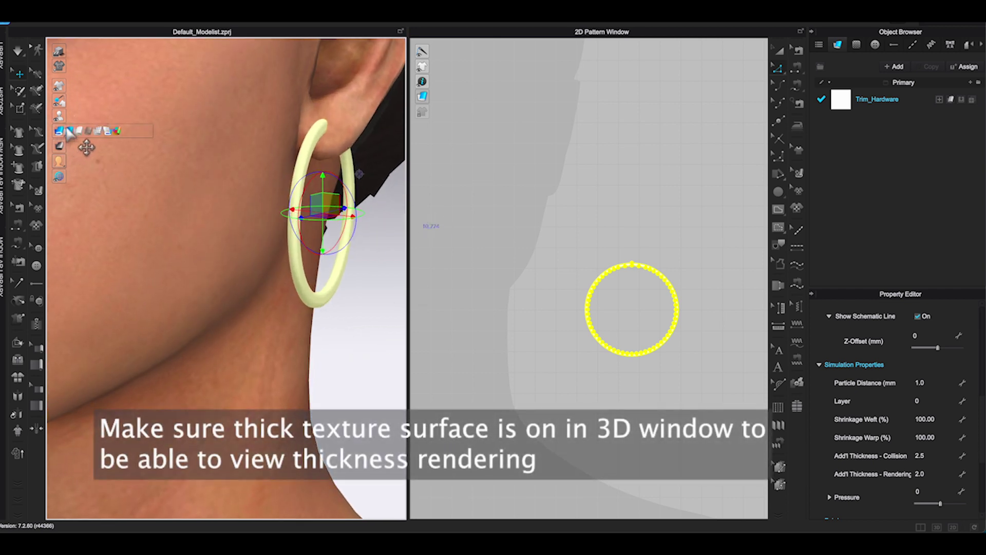
{"action": "left_click", "coordinate": [59, 131]}
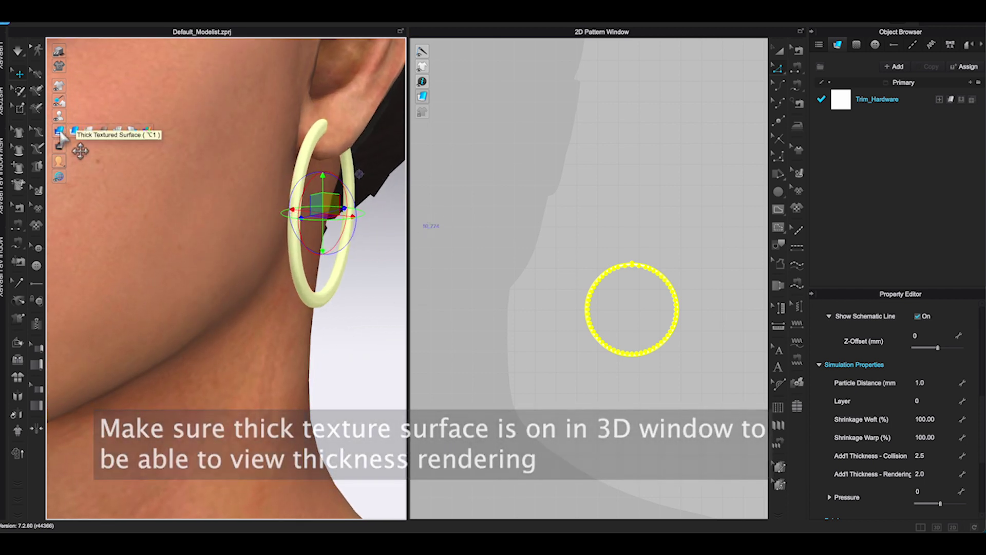
Turn off Curved Side Geometry for the whole ring pattern.
{"action": "left_click", "coordinate": [366, 299]}
{"action": "left_click_drag", "start_coordinate": [547, 240], "coordinate": [731, 384]}
{"action": "scroll", "coordinate": [960, 385], "scroll_direction": "up", "scroll_amount": 5}
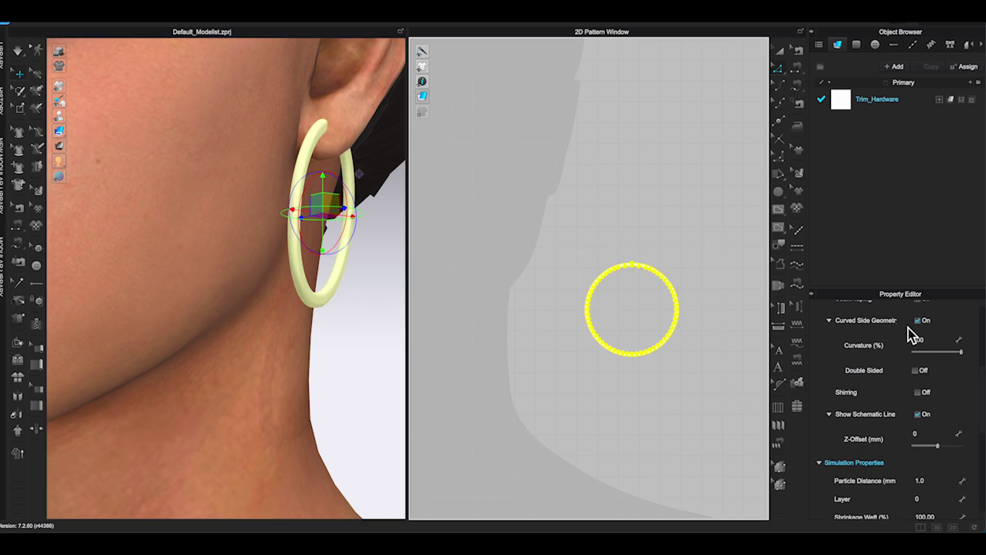
{"action": "left_click", "coordinate": [918, 321]}
{"action": "right_click_drag", "start_coordinate": [362, 337], "coordinate": [354, 334]}
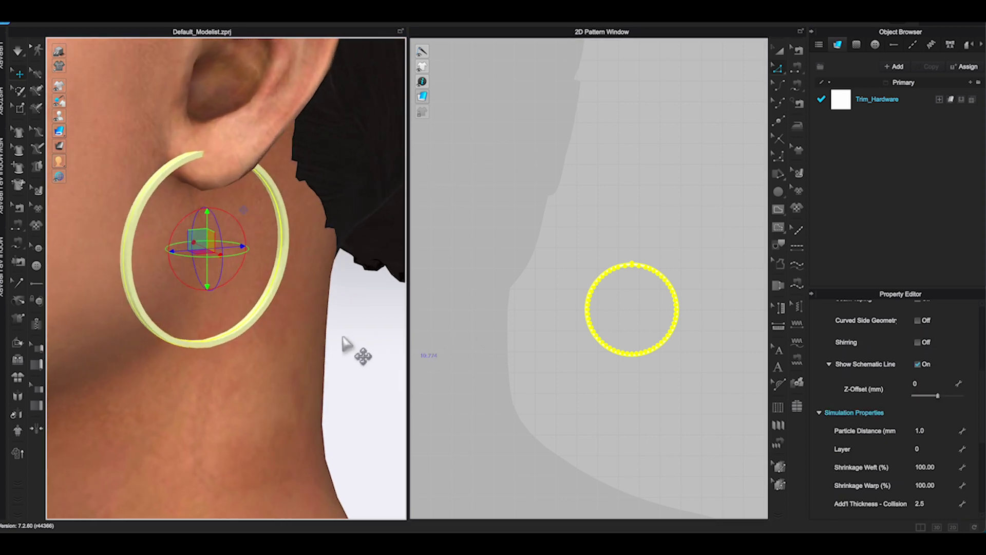
Turn on Curved Side Geometry for the ring and set its curvature to 100%.
{"action": "scroll", "coordinate": [941, 338], "scroll_direction": "up", "scroll_amount": 3}
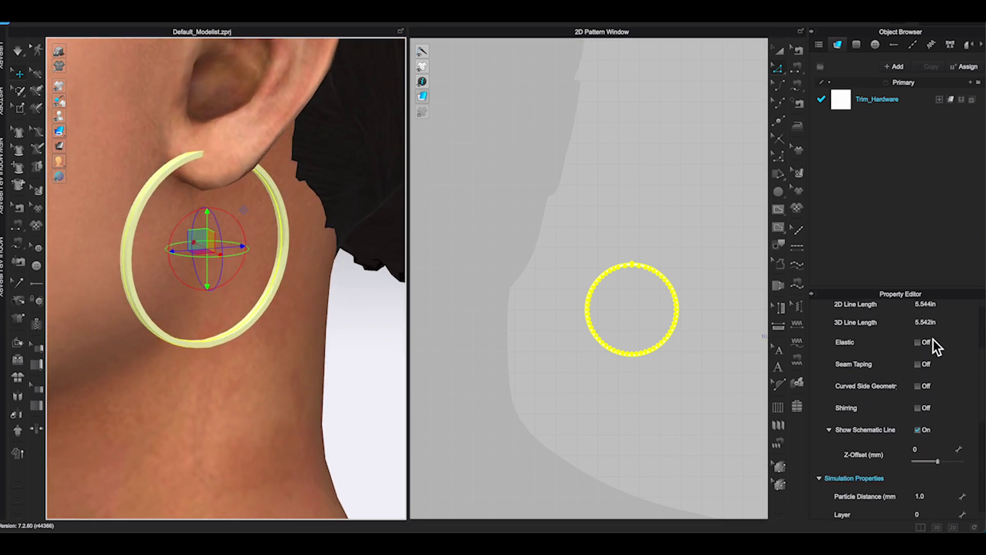
{"action": "left_click", "coordinate": [920, 387]}
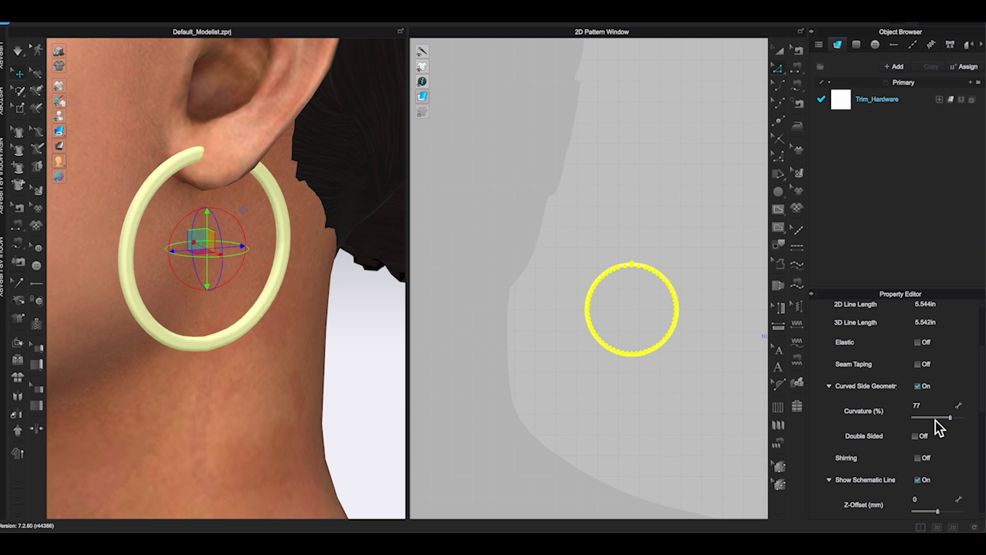
{"action": "left_click", "coordinate": [922, 419]}
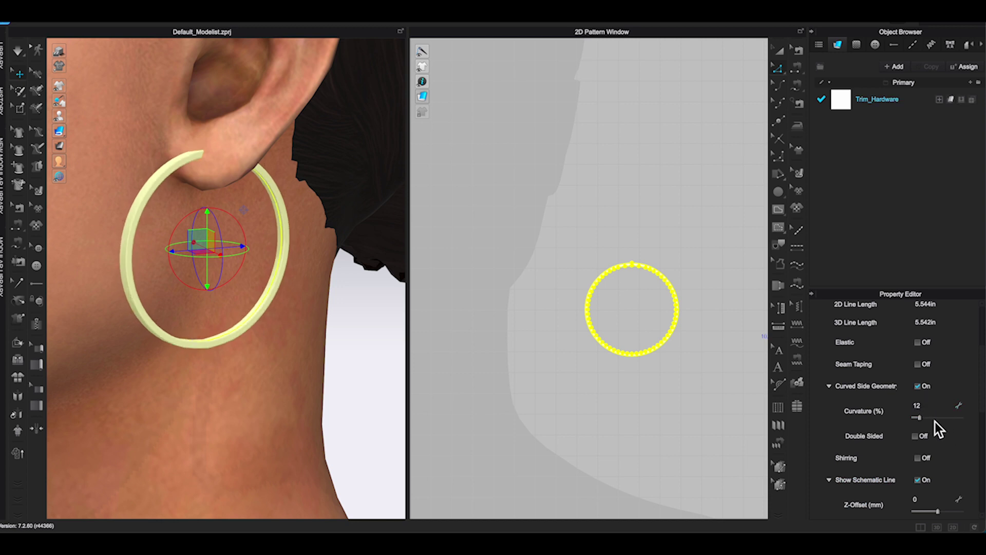
{"action": "left_click_drag", "start_coordinate": [947, 423], "coordinate": [964, 420]}
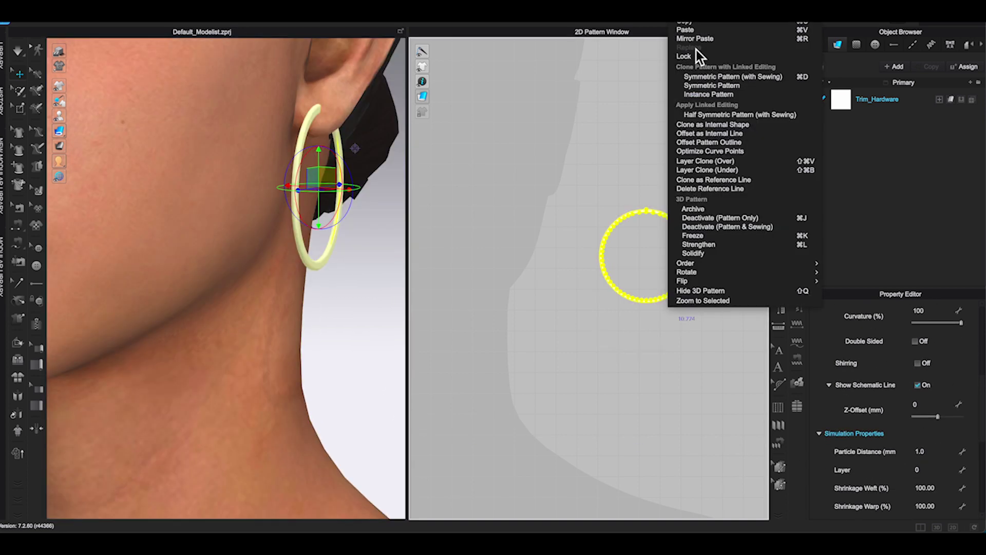
Paste a copy of the hoop pattern below the original in the 2D window and scale the copy down.
{"action": "right_click", "coordinate": [677, 343]}
{"action": "left_click", "coordinate": [712, 357]}
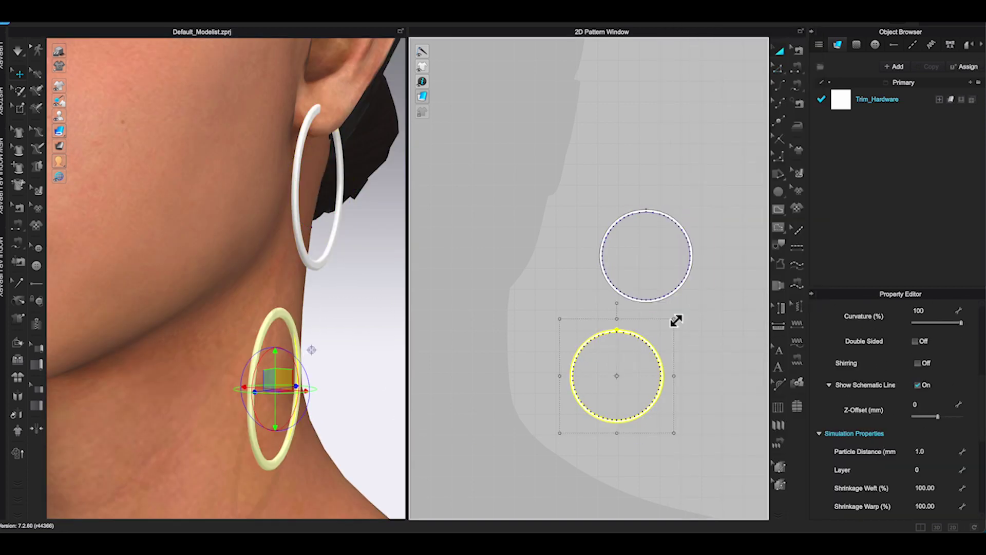
{"action": "left_click_drag", "start_coordinate": [641, 385], "coordinate": [586, 413]}
Move the small ring in 3D toward the base of the large hoop, aligning its height, depth and sideways position.
{"action": "left_click_drag", "start_coordinate": [267, 329], "coordinate": [327, 263]}
{"action": "right_click_drag", "start_coordinate": [329, 318], "coordinate": [251, 319]}
{"action": "left_click_drag", "start_coordinate": [249, 269], "coordinate": [311, 270]}
{"action": "right_click_drag", "start_coordinate": [272, 339], "coordinate": [355, 339]}
{"action": "left_click_drag", "start_coordinate": [287, 270], "coordinate": [252, 276]}
{"action": "right_click_drag", "start_coordinate": [328, 359], "coordinate": [229, 358]}
Shrink the small ring further, place its pattern below the large circle, and adjust it in 3D so it loops around the hoop.
{"action": "left_click_drag", "start_coordinate": [690, 348], "coordinate": [679, 337]}
{"action": "left_click_drag", "start_coordinate": [661, 319], "coordinate": [662, 349]}
{"action": "right_click_drag", "start_coordinate": [242, 329], "coordinate": [314, 328]}
{"action": "left_click_drag", "start_coordinate": [243, 271], "coordinate": [242, 263]}
{"action": "left_click", "coordinate": [304, 305]}
{"action": "right_click_drag", "start_coordinate": [304, 306], "coordinate": [394, 360]}
{"action": "right_click", "coordinate": [663, 347]}
{"action": "left_click", "coordinate": [691, 57]}
{"action": "right_click", "coordinate": [570, 334]}
{"action": "left_click", "coordinate": [510, 289]}
{"action": "key", "text": "Escape"}
Copy the small ring pattern and paste a second one just beside it, below the large circle.
{"action": "right_click", "coordinate": [670, 346]}
{"action": "left_click", "coordinate": [690, 52]}
{"action": "right_click", "coordinate": [698, 346]}
{"action": "left_click", "coordinate": [720, 355]}
{"action": "left_click", "coordinate": [634, 351]}
Move the second small ring in 3D onto the base of the large hoop next to the first one.
{"action": "right_click_drag", "start_coordinate": [313, 331], "coordinate": [228, 329]}
{"action": "left_click_drag", "start_coordinate": [215, 288], "coordinate": [252, 290]}
{"action": "right_click_drag", "start_coordinate": [287, 333], "coordinate": [221, 335]}
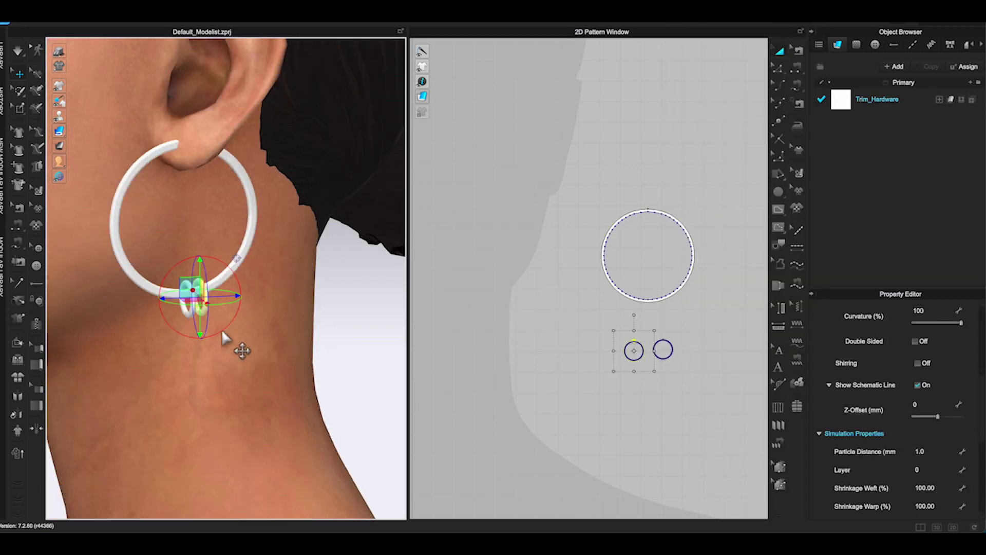
{"action": "scroll", "coordinate": [221, 335], "scroll_direction": "up", "scroll_amount": 5}
{"action": "left_click_drag", "start_coordinate": [159, 291], "coordinate": [154, 283]}
{"action": "left_click_drag", "start_coordinate": [130, 306], "coordinate": [126, 309]}
Fine-tune the position and spacing of the two small rings where they loop around the large hoop.
{"action": "right_click_drag", "start_coordinate": [242, 309], "coordinate": [190, 337]}
{"action": "left_click", "coordinate": [139, 334]}
{"action": "left_click_drag", "start_coordinate": [139, 334], "coordinate": [149, 329]}
{"action": "right_click_drag", "start_coordinate": [110, 394], "coordinate": [66, 383]}
{"action": "left_click_drag", "start_coordinate": [96, 349], "coordinate": [88, 350]}
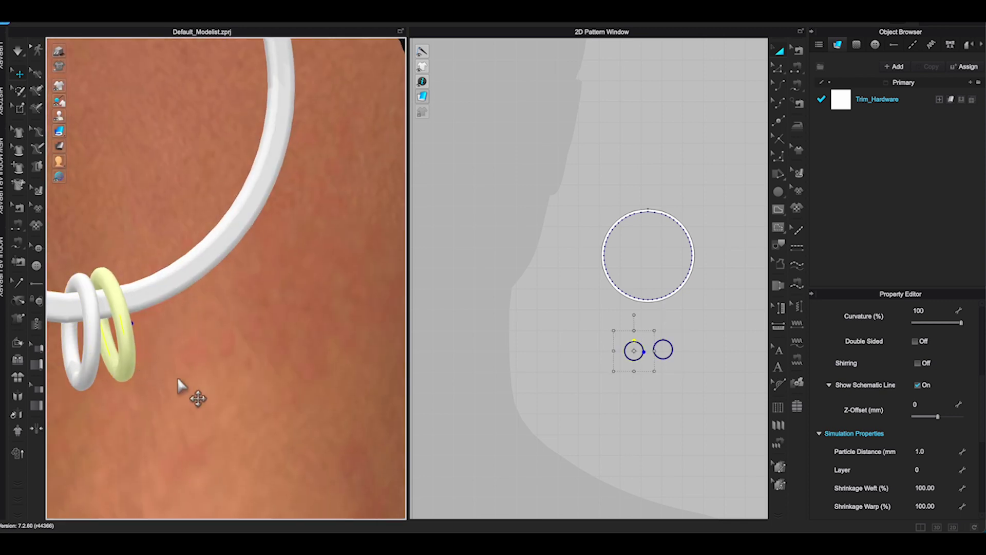
{"action": "left_click", "coordinate": [130, 353]}
{"action": "scroll", "coordinate": [185, 383], "scroll_direction": "down", "scroll_amount": 5}
{"action": "right_click_drag", "start_coordinate": [185, 385], "coordinate": [226, 383]}
Copy a small ring pattern and paste a third one in line with the other two.
{"action": "left_click", "coordinate": [619, 378]}
{"action": "right_click", "coordinate": [637, 351]}
{"action": "left_click", "coordinate": [666, 57]}
{"action": "right_click", "coordinate": [697, 317]}
{"action": "left_click", "coordinate": [719, 323]}
Position the third small ring in 3D so it hangs from the large hoop's base beside the other two.
{"action": "right_click_drag", "start_coordinate": [148, 291], "coordinate": [177, 336]}
{"action": "left_click_drag", "start_coordinate": [268, 281], "coordinate": [261, 289]}
{"action": "right_click_drag", "start_coordinate": [252, 323], "coordinate": [306, 308]}
{"action": "left_click_drag", "start_coordinate": [312, 293], "coordinate": [348, 288]}
{"action": "right_click_drag", "start_coordinate": [341, 333], "coordinate": [268, 354]}
{"action": "left_click_drag", "start_coordinate": [287, 286], "coordinate": [292, 288]}
{"action": "left_click", "coordinate": [174, 417]}
{"action": "scroll", "coordinate": [177, 419], "scroll_direction": "down", "scroll_amount": 4}
{"action": "right_click_drag", "start_coordinate": [190, 421], "coordinate": [362, 343]}
Duplicate the Trim_Hardware fabric and name the two fabrics "large hoop" and "small hoop".
{"action": "left_click", "coordinate": [884, 101]}
{"action": "left_click", "coordinate": [927, 68]}
{"action": "double_click", "coordinate": [892, 100]}
{"action": "type", "text": "large hoop"}
{"action": "key", "text": "Return"}
{"action": "double_click", "coordinate": [876, 122]}
{"action": "type", "text": "small hoop"}
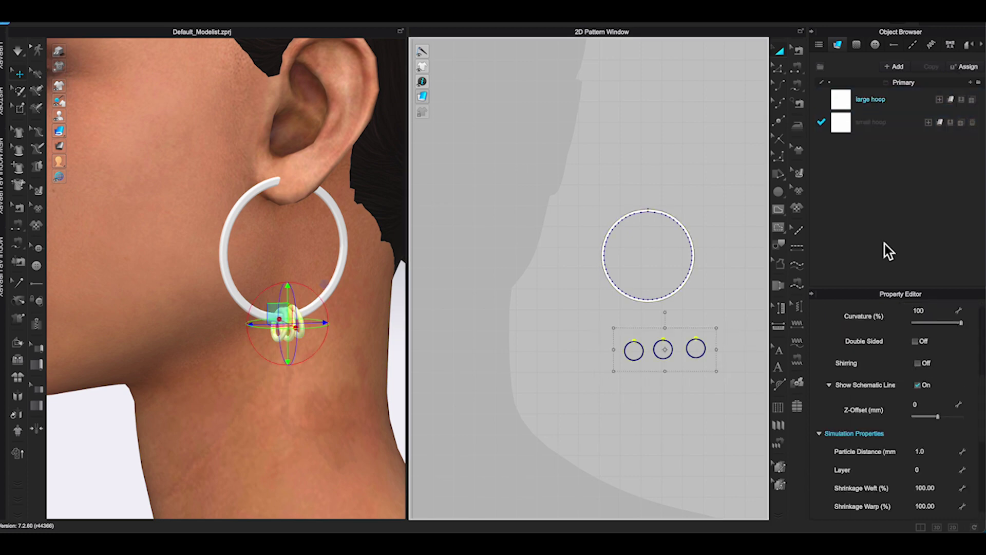
Assign the "small hoop" fabric to the three small rings.
{"action": "left_click_drag", "start_coordinate": [868, 124], "coordinate": [663, 349]}
{"action": "left_click", "coordinate": [515, 381]}
{"action": "right_click_drag", "start_coordinate": [323, 370], "coordinate": [349, 365]}
Set the color of the "large hoop" fabric to red (F50000).
{"action": "left_click", "coordinate": [617, 288]}
{"action": "scroll", "coordinate": [938, 451], "scroll_direction": "down", "scroll_amount": 5}
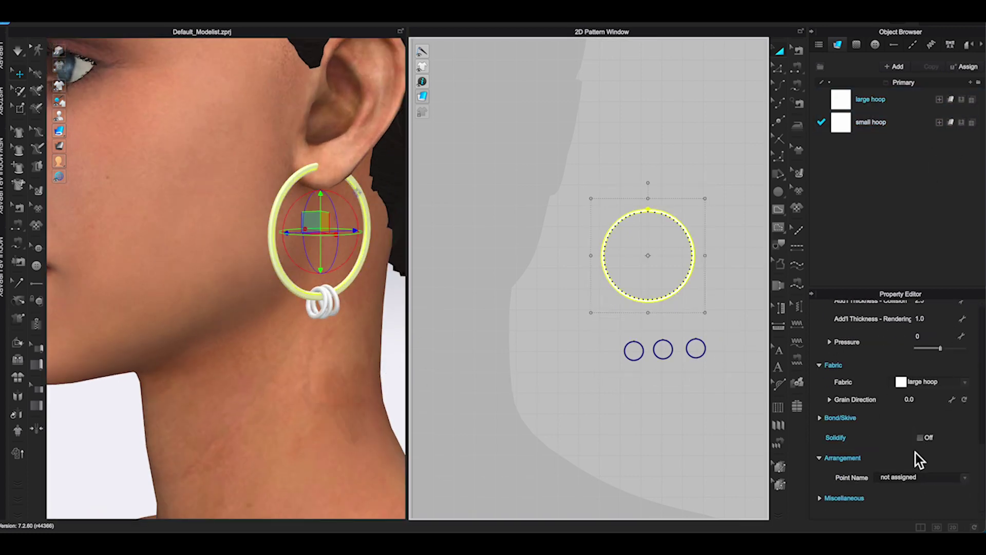
{"action": "left_click", "coordinate": [913, 105]}
{"action": "scroll", "coordinate": [950, 434], "scroll_direction": "down", "scroll_amount": 5}
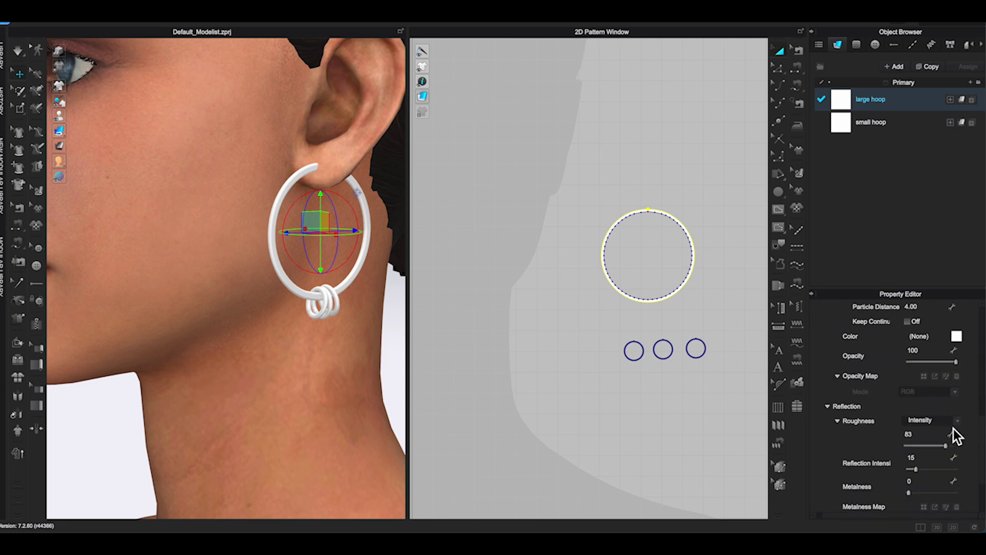
{"action": "left_click", "coordinate": [956, 337]}
{"action": "left_click", "coordinate": [286, 281]}
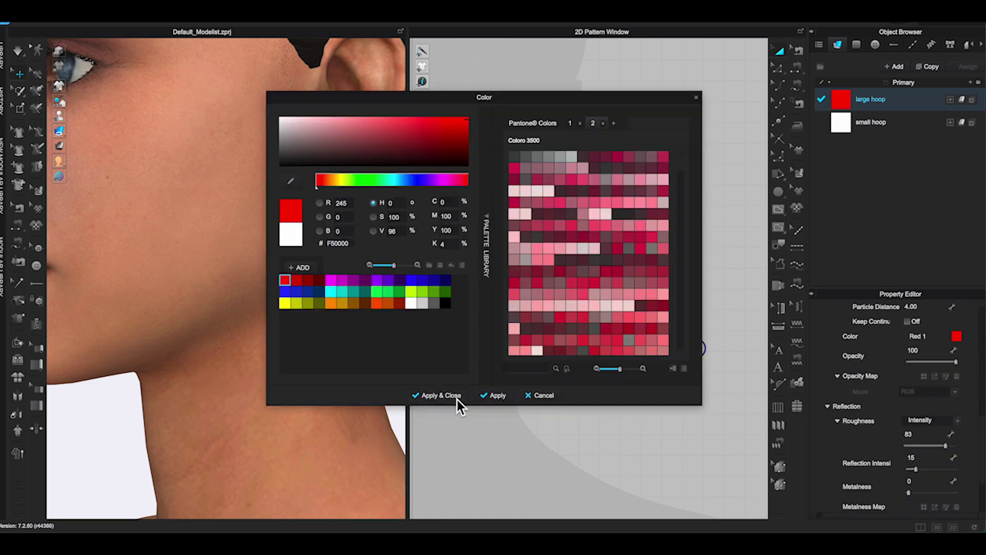
{"action": "left_click", "coordinate": [456, 398]}
{"action": "left_click", "coordinate": [353, 375]}
{"action": "mouse_move", "coordinate": [352, 377]}
{"action": "right_mouse_down"}
{"action": "mouse_move", "coordinate": [381, 378]}
{"action": "mouse_move", "coordinate": [304, 380]}
{"action": "mouse_move", "coordinate": [346, 380]}
{"action": "right_mouse_up"}
{"action": "scroll", "coordinate": [352, 376], "scroll_direction": "down", "scroll_amount": 5}
Set the color of the "small hoop" fabric to black (000000).
{"action": "left_click", "coordinate": [876, 124]}
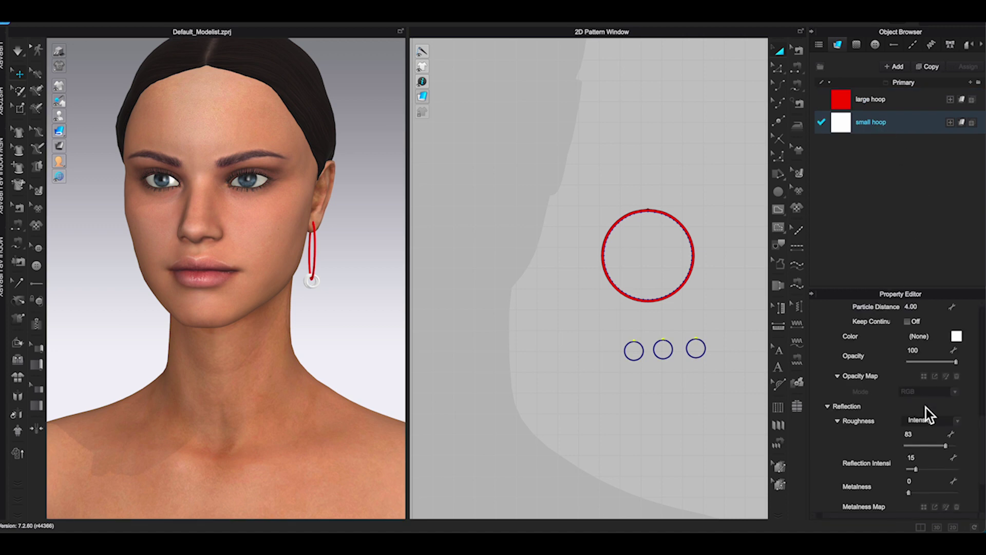
{"action": "scroll", "coordinate": [926, 408], "scroll_direction": "down", "scroll_amount": 1}
{"action": "left_click", "coordinate": [962, 323]}
{"action": "left_click", "coordinate": [446, 303]}
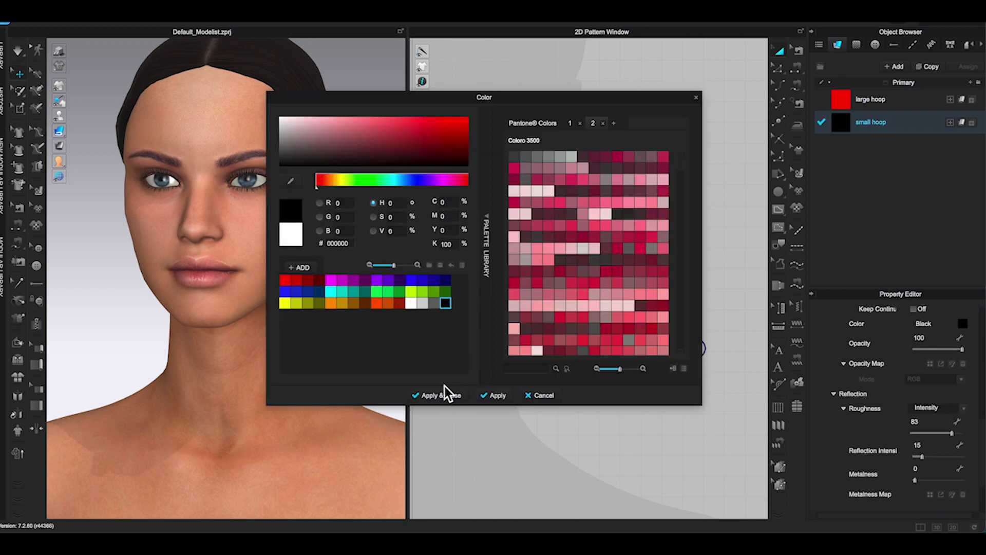
{"action": "left_click", "coordinate": [442, 396]}
{"action": "left_click", "coordinate": [363, 363]}
{"action": "mouse_move", "coordinate": [363, 363]}
{"action": "right_mouse_down"}
{"action": "mouse_move", "coordinate": [308, 374]}
{"action": "mouse_move", "coordinate": [356, 356]}
{"action": "right_mouse_up"}
Copy the large hoop with its three small rings and mirror-paste them beside the originals in the 2D window.
{"action": "left_click_drag", "start_coordinate": [577, 181], "coordinate": [719, 368]}
{"action": "right_click", "coordinate": [693, 259]}
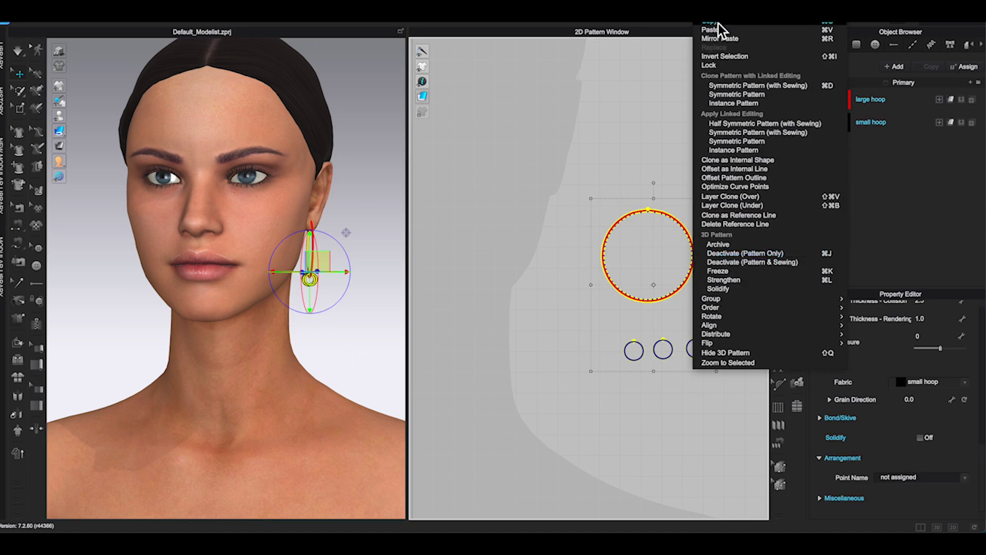
{"action": "left_click", "coordinate": [719, 24]}
{"action": "right_click", "coordinate": [506, 168]}
{"action": "left_click", "coordinate": [535, 182]}
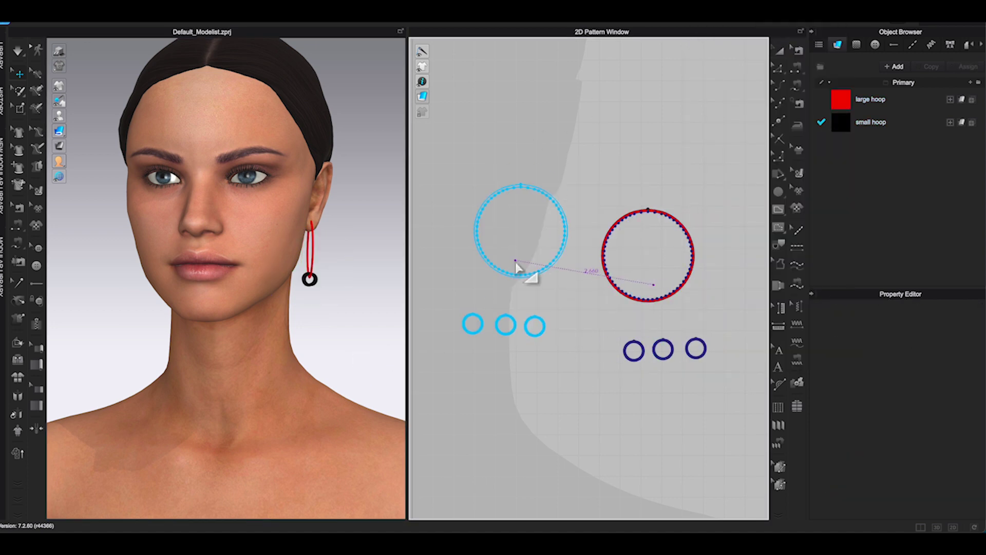
{"action": "left_click", "coordinate": [519, 291]}
Adjust the mirrored earring in 3D so it hangs from the avatar's other earlobe.
{"action": "right_click_drag", "start_coordinate": [288, 334], "coordinate": [181, 318]}
{"action": "scroll", "coordinate": [181, 319], "scroll_direction": "up", "scroll_amount": 3}
{"action": "middle_click_drag", "start_coordinate": [181, 318], "coordinate": [230, 317]}
{"action": "mouse_move", "coordinate": [203, 320]}
{"action": "right_mouse_down"}
{"action": "mouse_move", "coordinate": [220, 319]}
{"action": "mouse_move", "coordinate": [202, 322]}
{"action": "mouse_move", "coordinate": [215, 335]}
{"action": "right_mouse_up"}
{"action": "left_click_drag", "start_coordinate": [448, 181], "coordinate": [575, 386]}
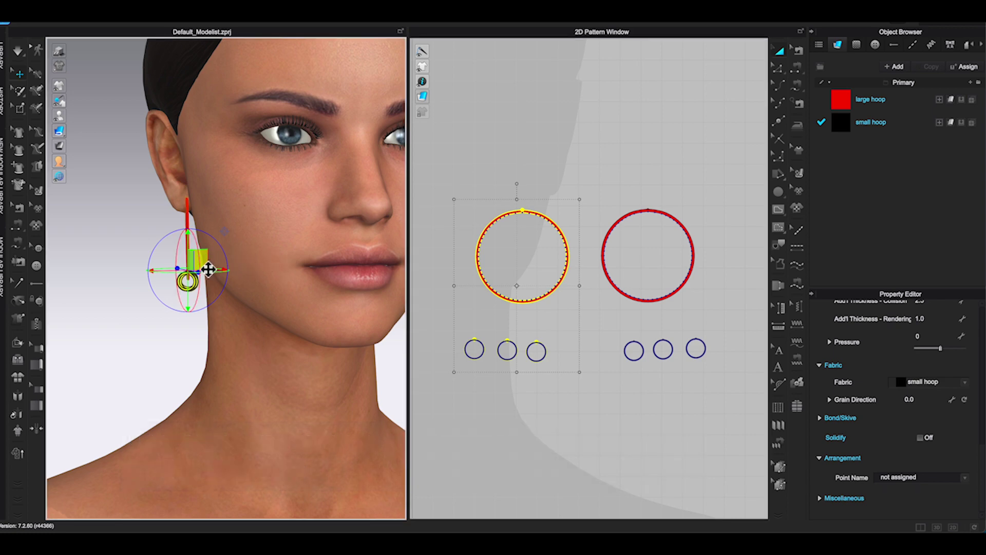
{"action": "right_click_drag", "start_coordinate": [208, 270], "coordinate": [256, 319]}
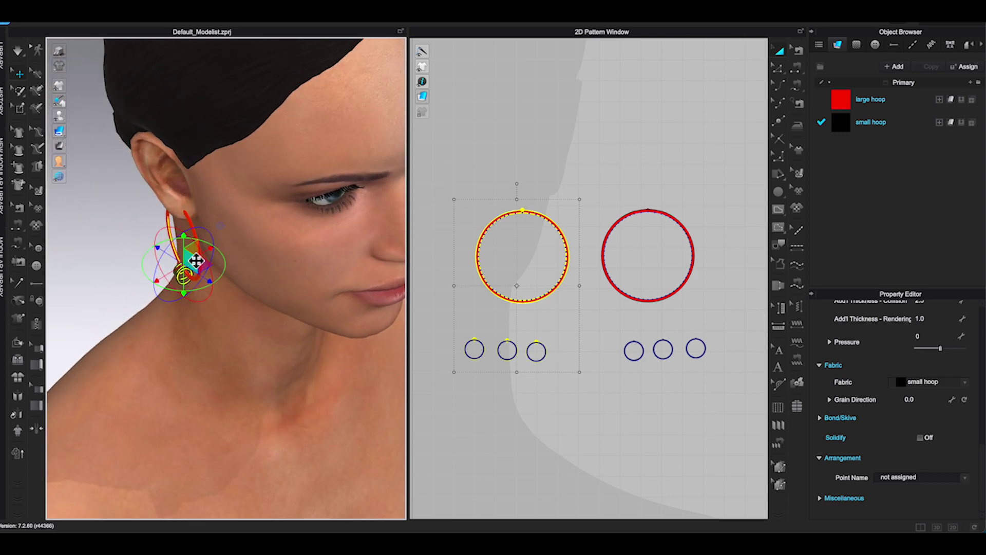
{"action": "left_click_drag", "start_coordinate": [196, 260], "coordinate": [200, 262]}
{"action": "right_click_drag", "start_coordinate": [234, 303], "coordinate": [129, 276]}
{"action": "left_click", "coordinate": [265, 346]}
{"action": "right_click_drag", "start_coordinate": [265, 345], "coordinate": [361, 344]}
{"action": "scroll", "coordinate": [359, 347], "scroll_direction": "down", "scroll_amount": 5}
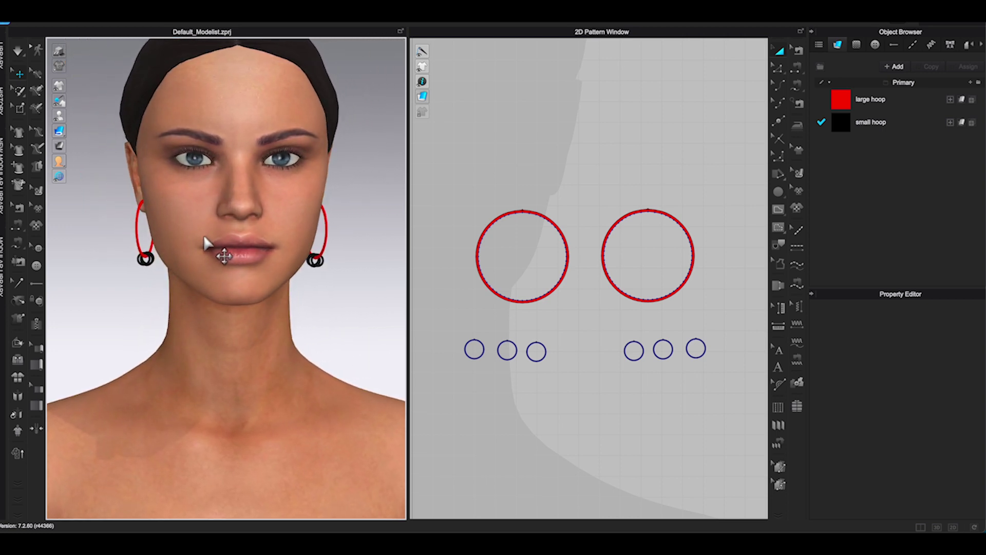
Delete the avatar and view the pair of earrings on their own at an angle in 3D.
{"action": "left_click", "coordinate": [252, 271]}
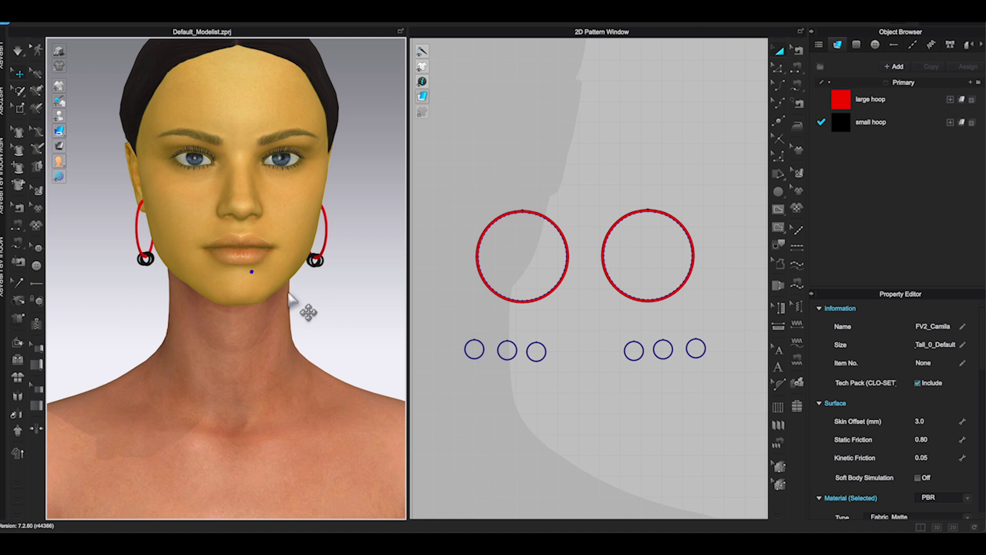
{"action": "key", "text": "Delete"}
{"action": "right_click_drag", "start_coordinate": [312, 314], "coordinate": [212, 343]}
{"action": "scroll", "coordinate": [212, 343], "scroll_direction": "up", "scroll_amount": 5}
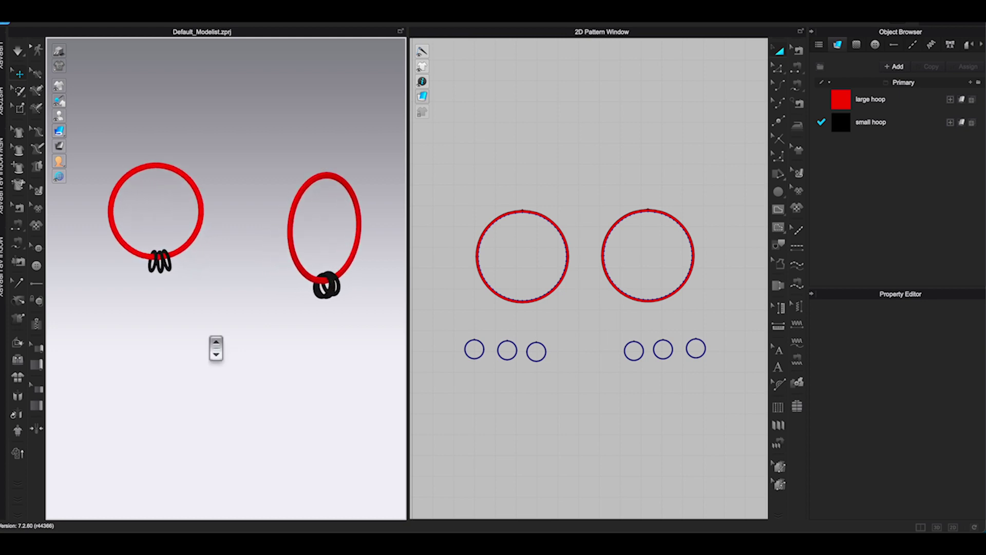
{"action": "right_click_drag", "start_coordinate": [260, 344], "coordinate": [210, 368]}
{"action": "scroll", "coordinate": [219, 379], "scroll_direction": "up", "scroll_amount": 4}
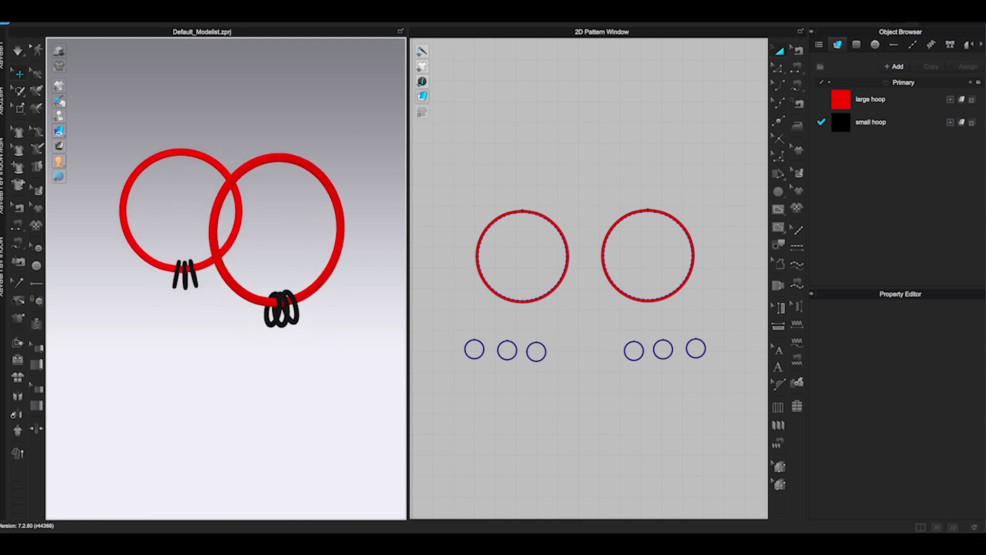
Save the project as "red hoop earrings" in the Downloads folder.
{"action": "left_click", "coordinate": [129, 16]}
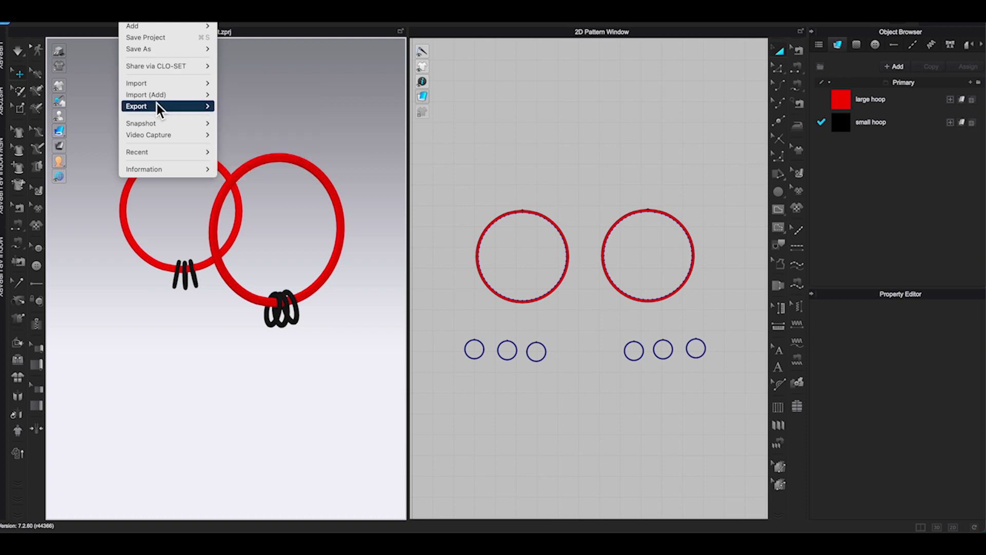
{"action": "mouse_move", "coordinate": [155, 49]}
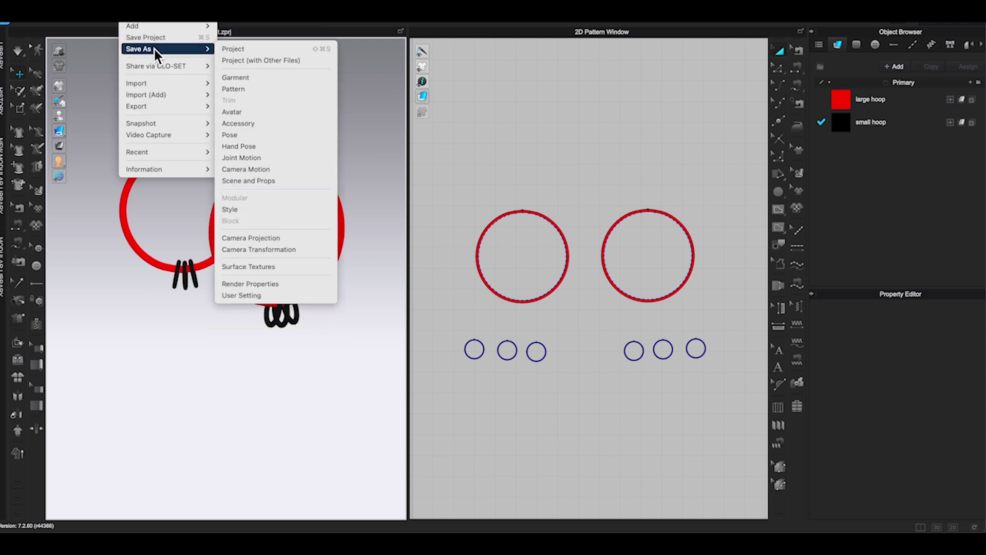
{"action": "left_click", "coordinate": [230, 51]}
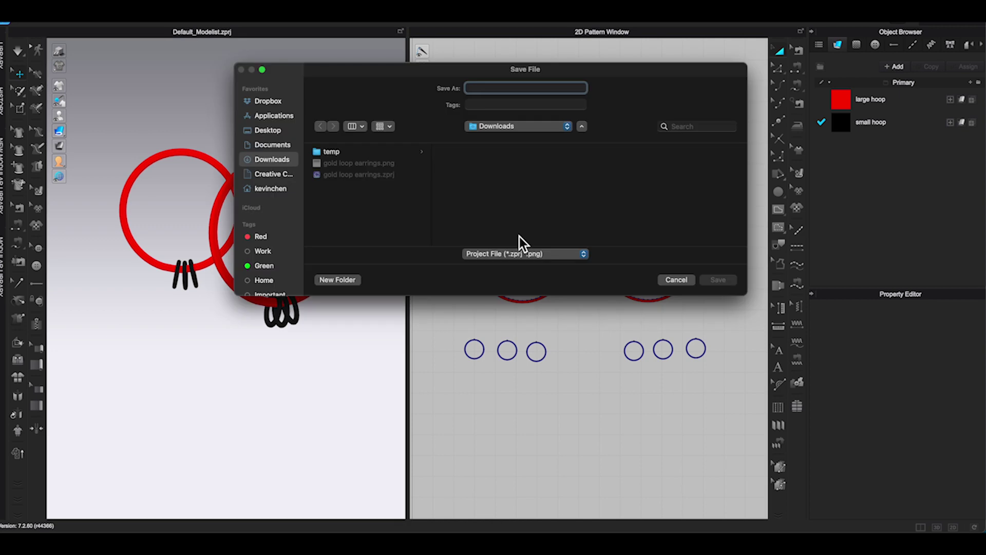
{"action": "type", "text": "red h"}
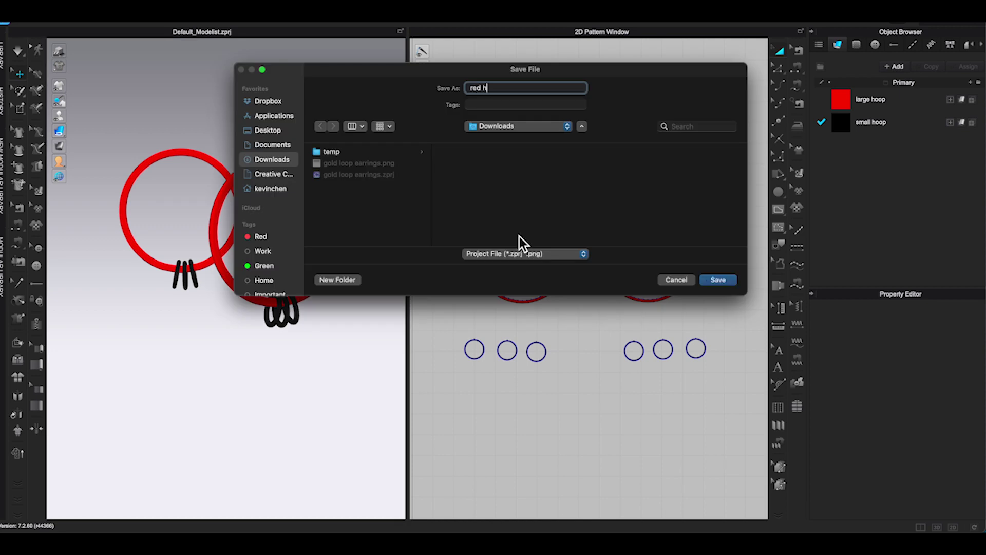
{"action": "type", "text": "oop earrings"}
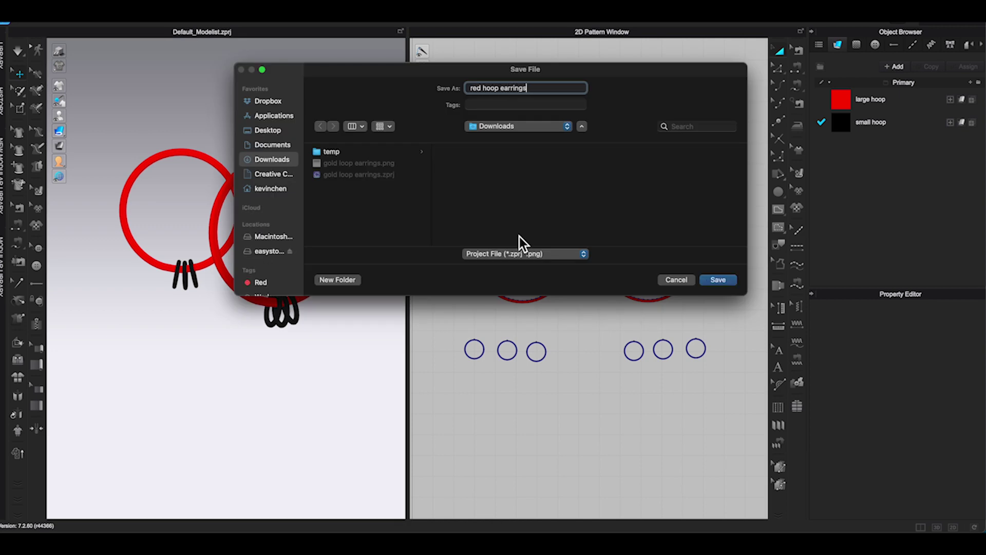
{"action": "left_click", "coordinate": [719, 281]}
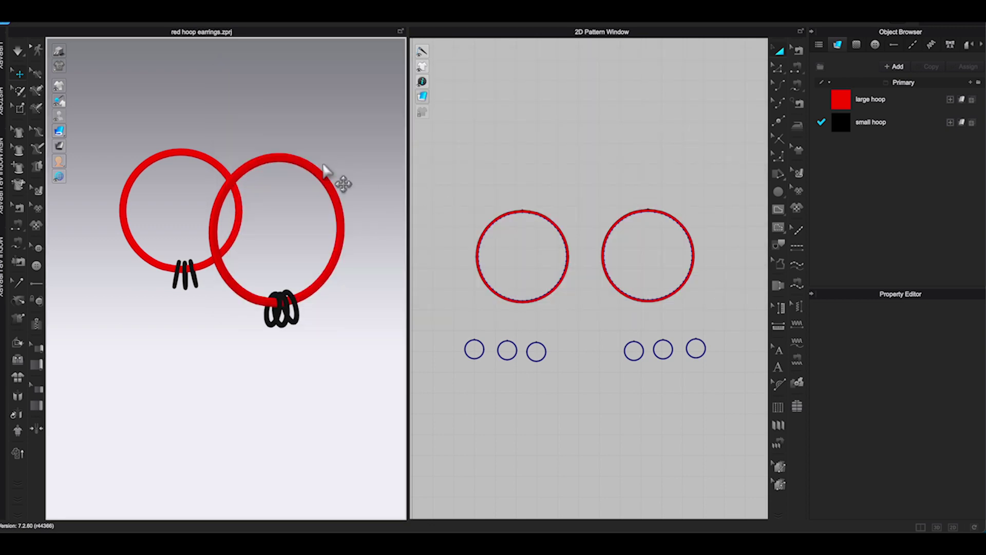
Export the pair of earrings as an FBX file named "Earring" in the accessaries folder, accepting the export settings.
{"action": "right_click_drag", "start_coordinate": [277, 247], "coordinate": [308, 245]}
{"action": "middle_click_drag", "start_coordinate": [207, 271], "coordinate": [271, 275]}
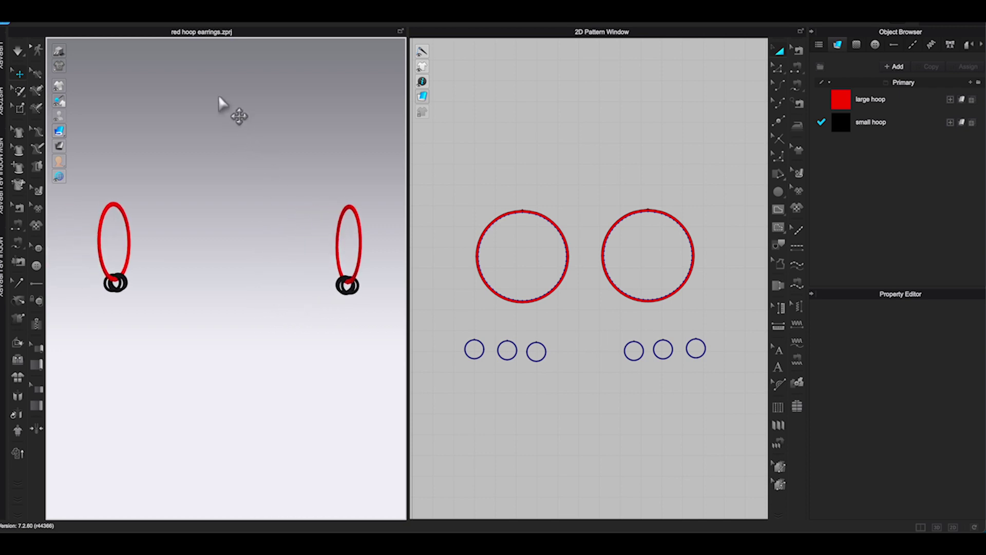
{"action": "left_click", "coordinate": [135, 13]}
{"action": "mouse_move", "coordinate": [162, 110]}
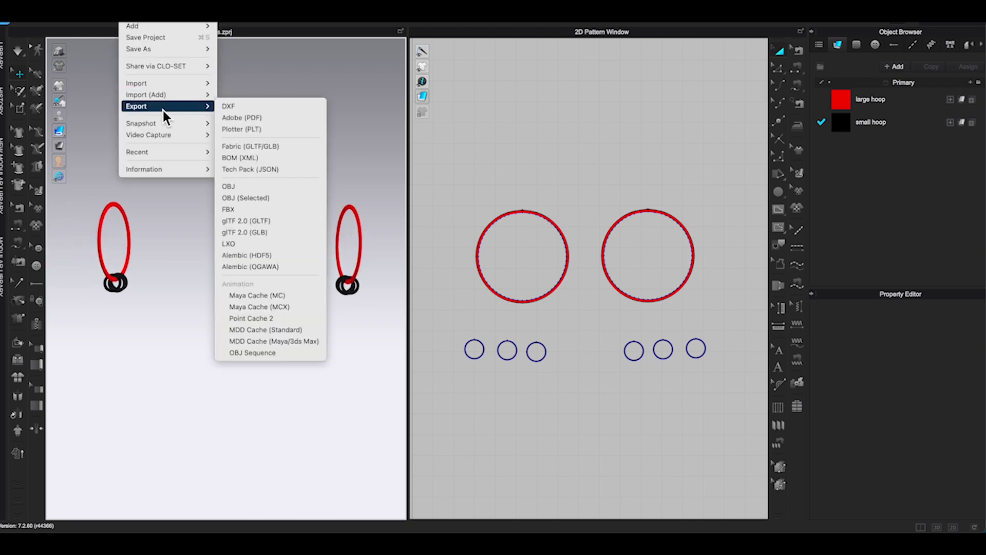
{"action": "left_click", "coordinate": [241, 212]}
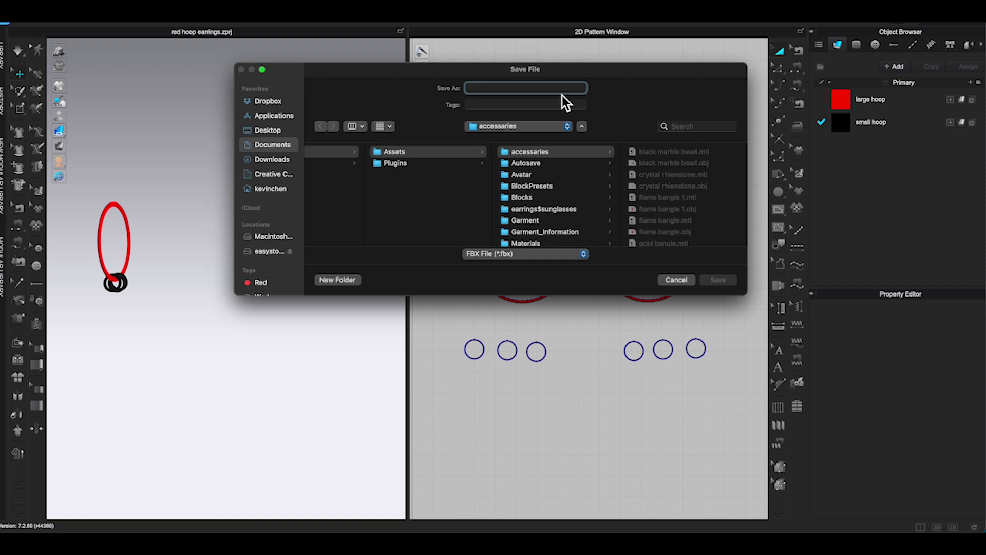
{"action": "type", "text": "Ear"}
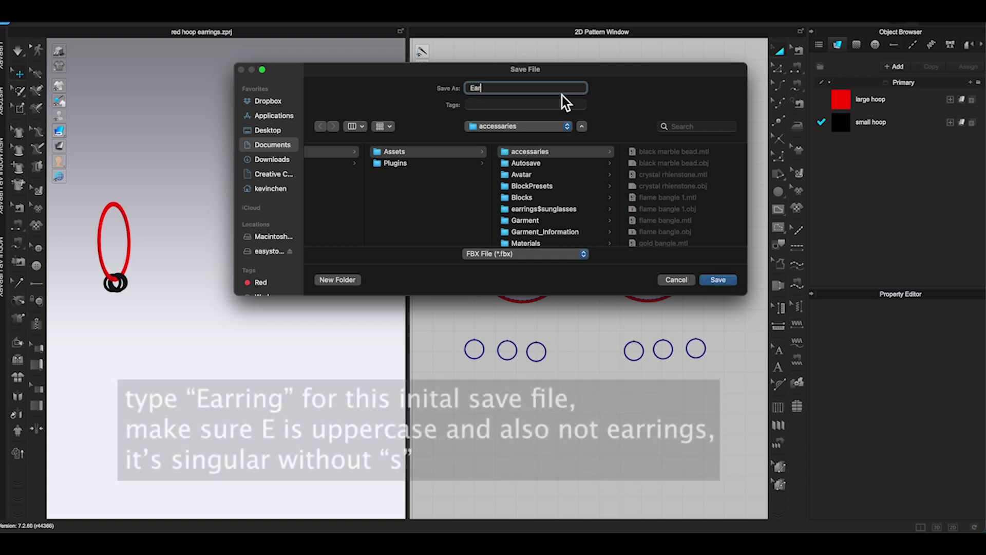
{"action": "type", "text": "ring"}
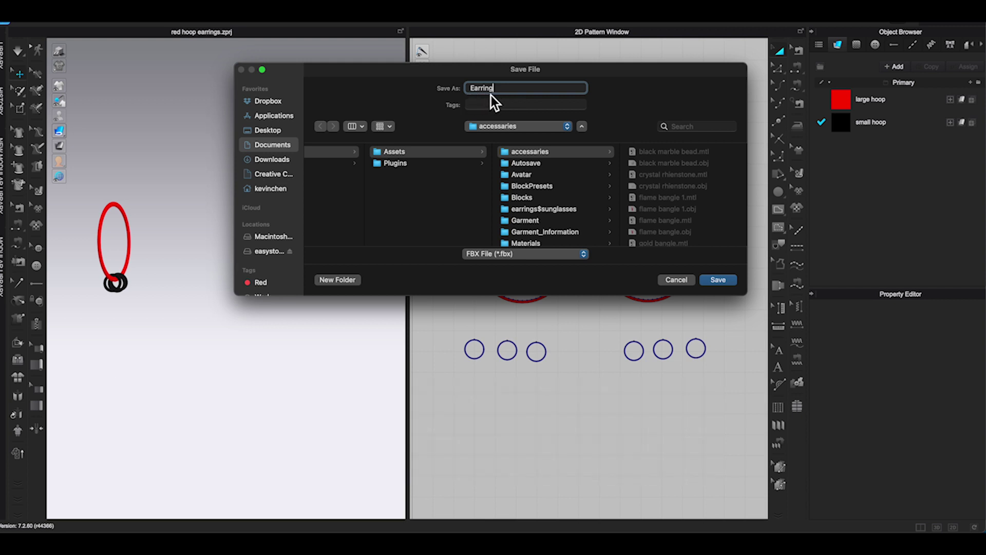
{"action": "left_click", "coordinate": [718, 280]}
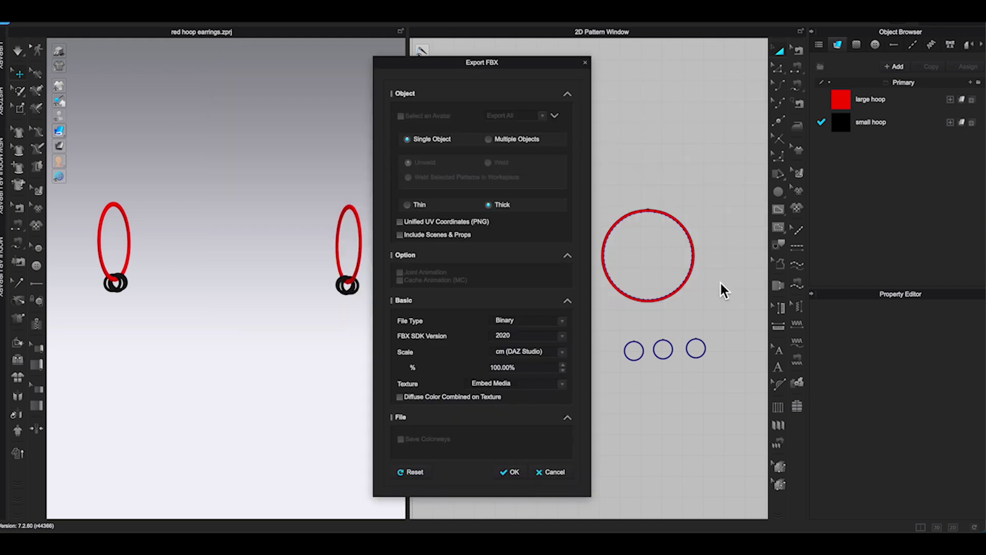
{"action": "left_click_drag", "start_coordinate": [457, 66], "coordinate": [399, 16]}
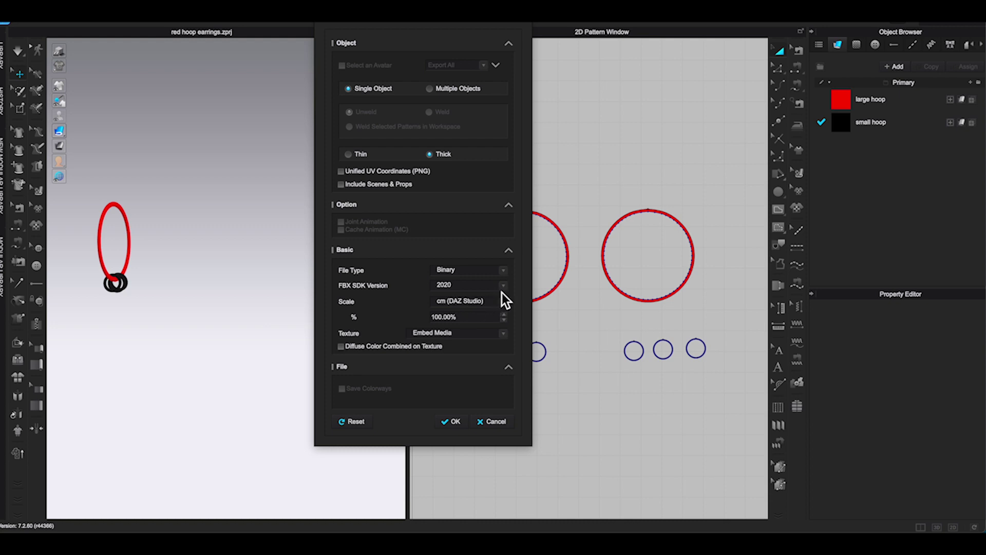
{"action": "left_click", "coordinate": [455, 423]}
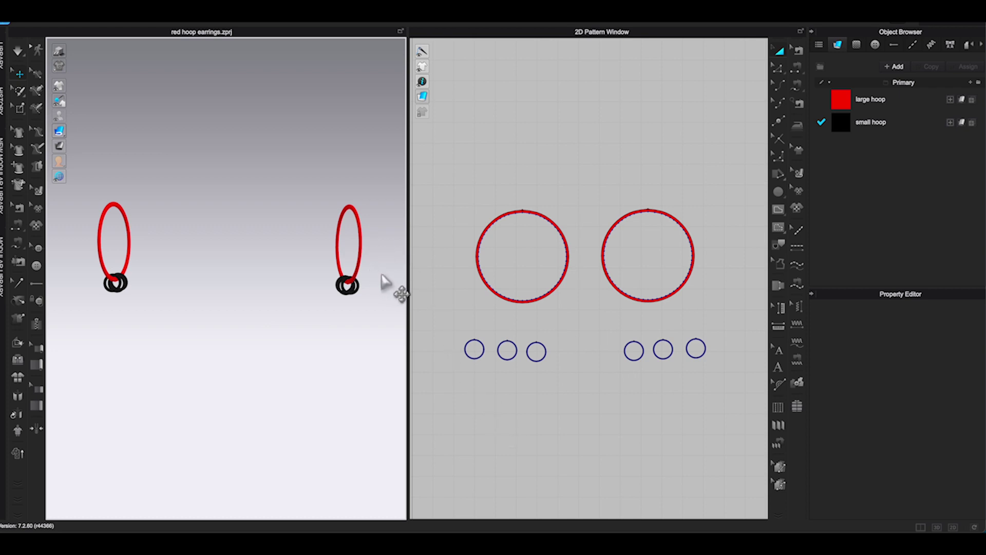
Load the FV2_Camila avatar from the library and frame its head with the earrings in the 3D view.
{"action": "scroll", "coordinate": [226, 219], "scroll_direction": "down", "scroll_amount": 3}
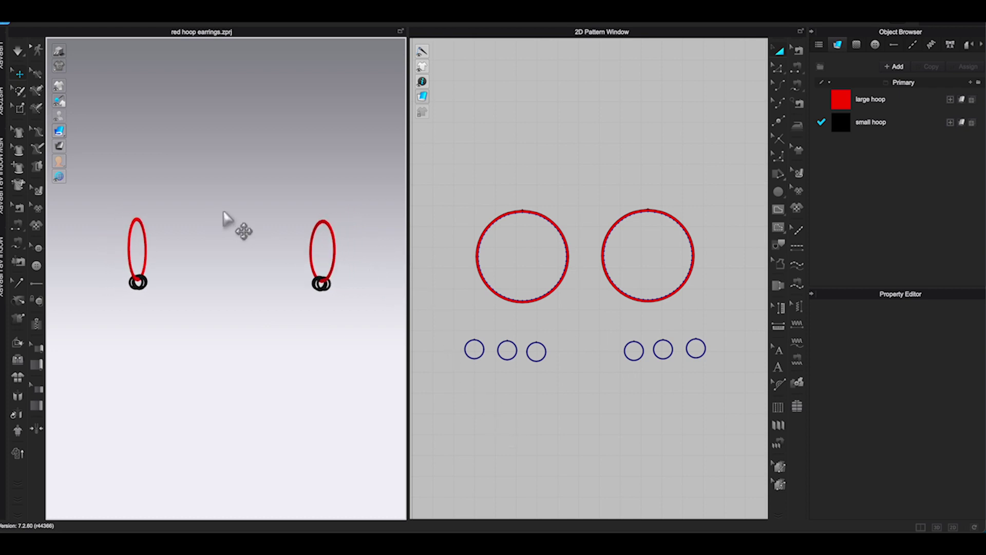
{"action": "left_click", "coordinate": [2, 56]}
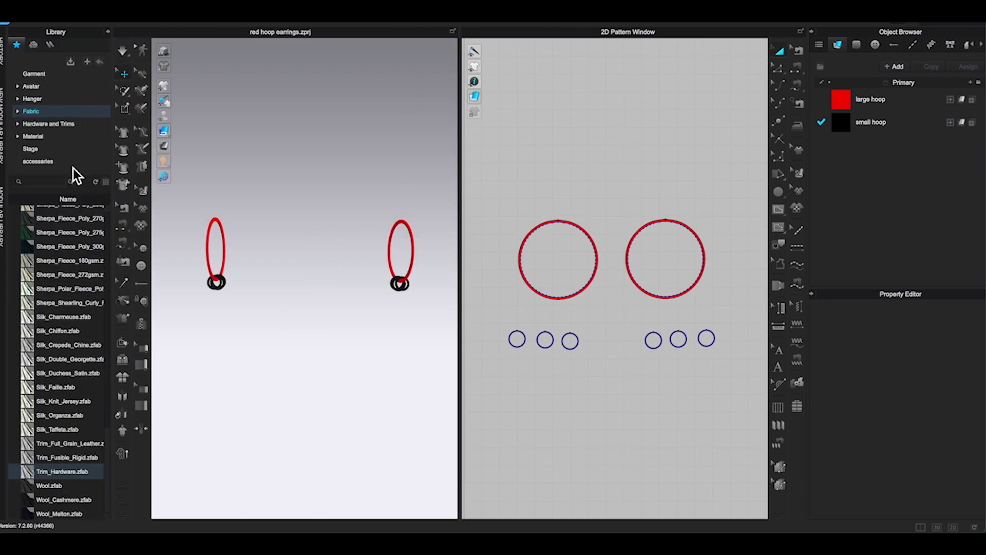
{"action": "left_click", "coordinate": [31, 86]}
{"action": "double_click", "coordinate": [60, 231]}
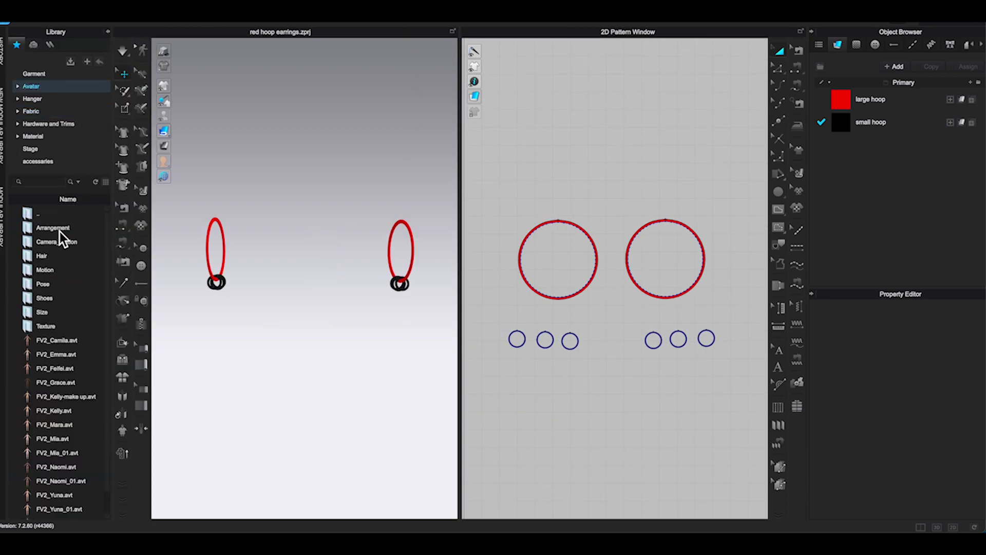
{"action": "double_click", "coordinate": [50, 345]}
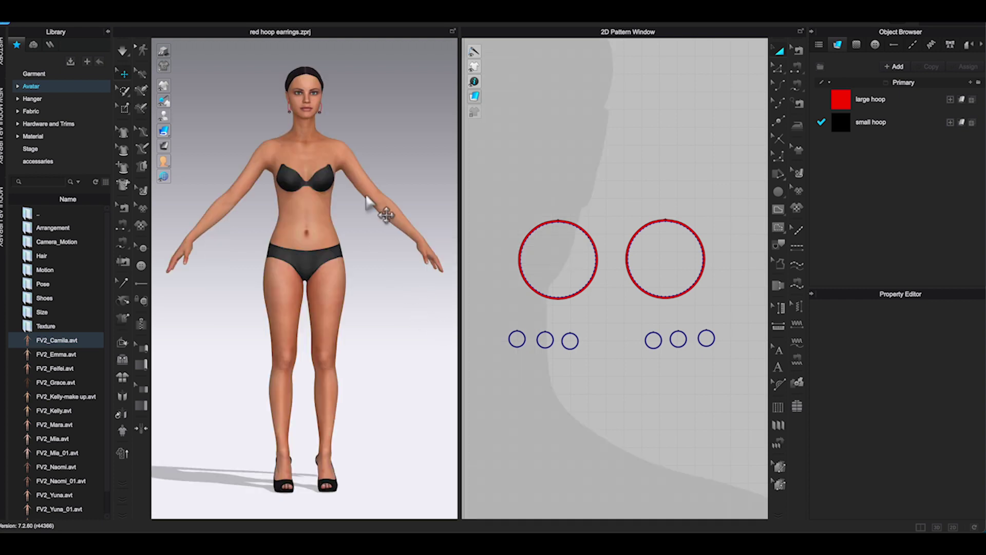
{"action": "scroll", "coordinate": [367, 119], "scroll_direction": "up", "scroll_amount": 5}
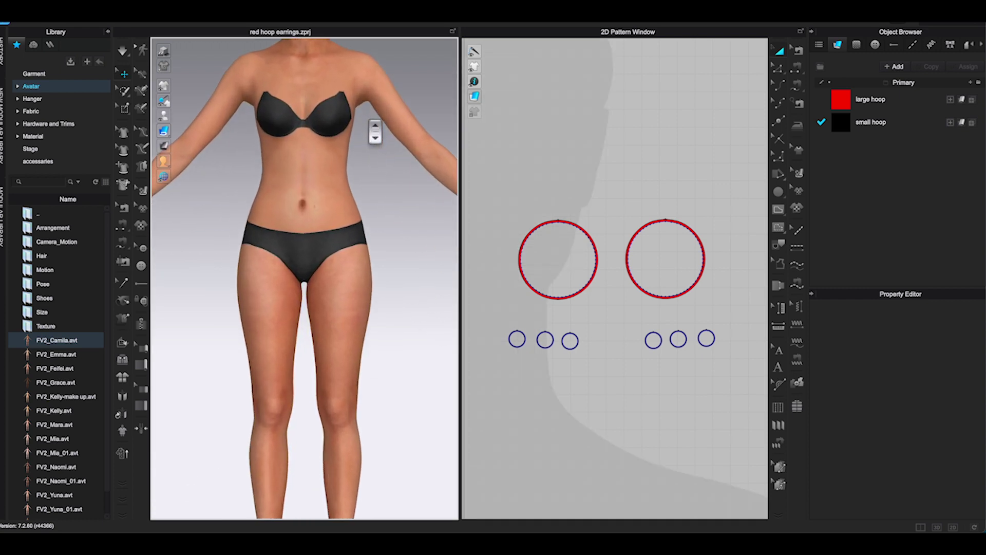
{"action": "middle_click_drag", "start_coordinate": [337, 368], "coordinate": [337, 390]}
{"action": "scroll", "coordinate": [307, 294], "scroll_direction": "up", "scroll_amount": 5}
{"action": "middle_click_drag", "start_coordinate": [307, 293], "coordinate": [368, 301]}
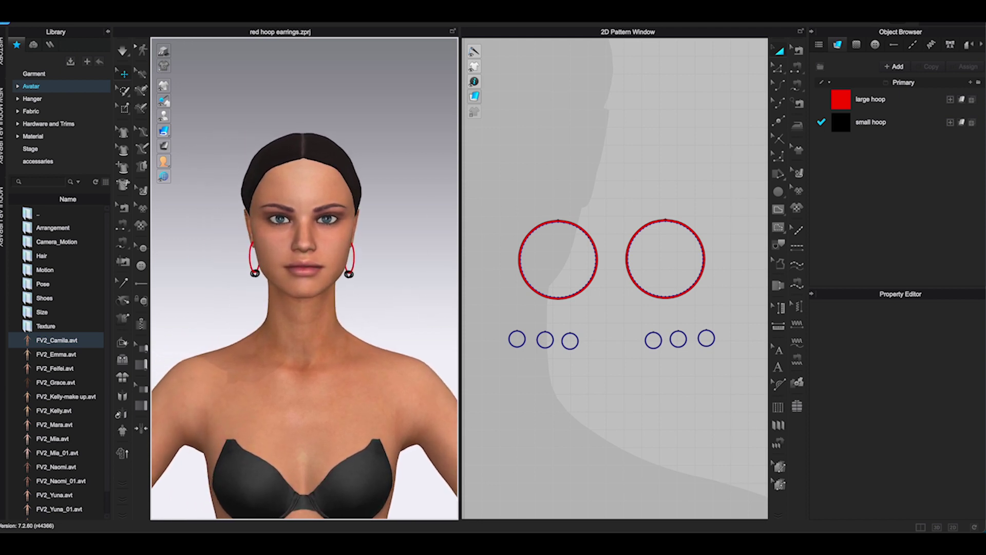
Start registering an accessory of type Earring, using Earring.fbx as its source file.
{"action": "left_click", "coordinate": [376, 17]}
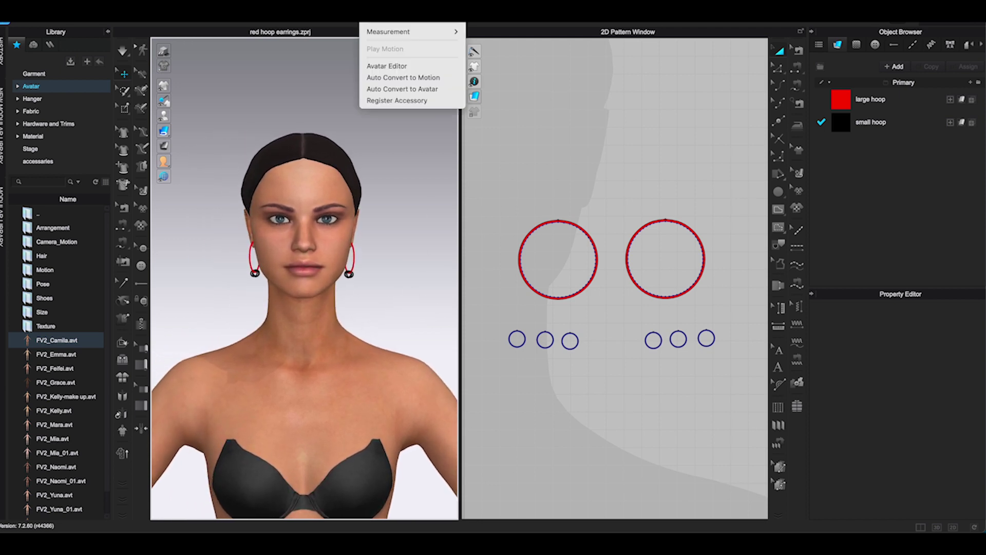
{"action": "left_click", "coordinate": [403, 103]}
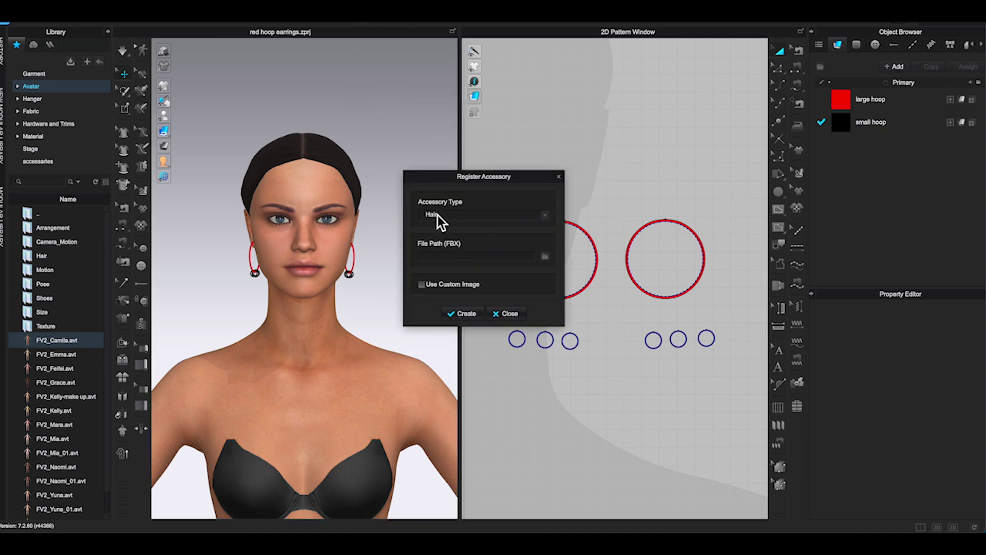
{"action": "left_click", "coordinate": [546, 216]}
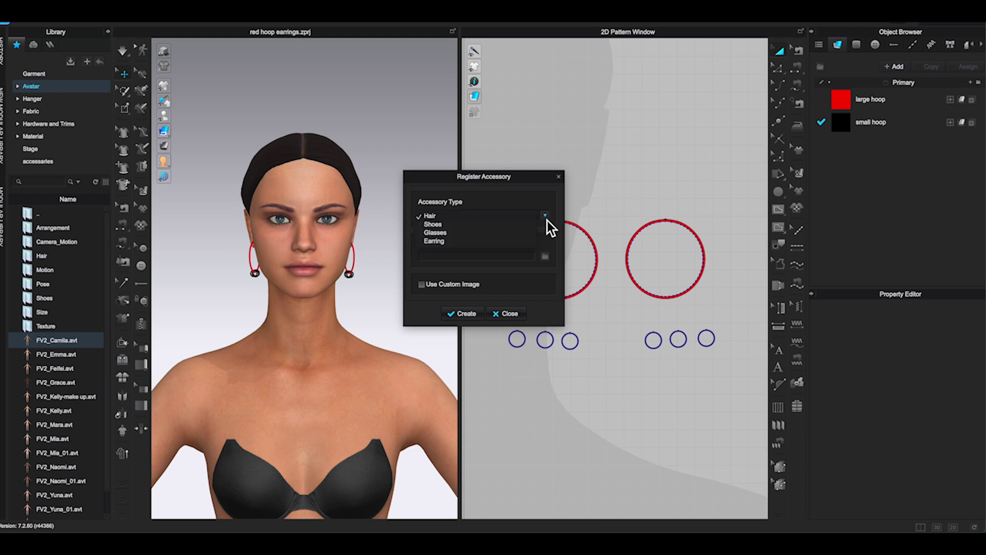
{"action": "left_click", "coordinate": [434, 241]}
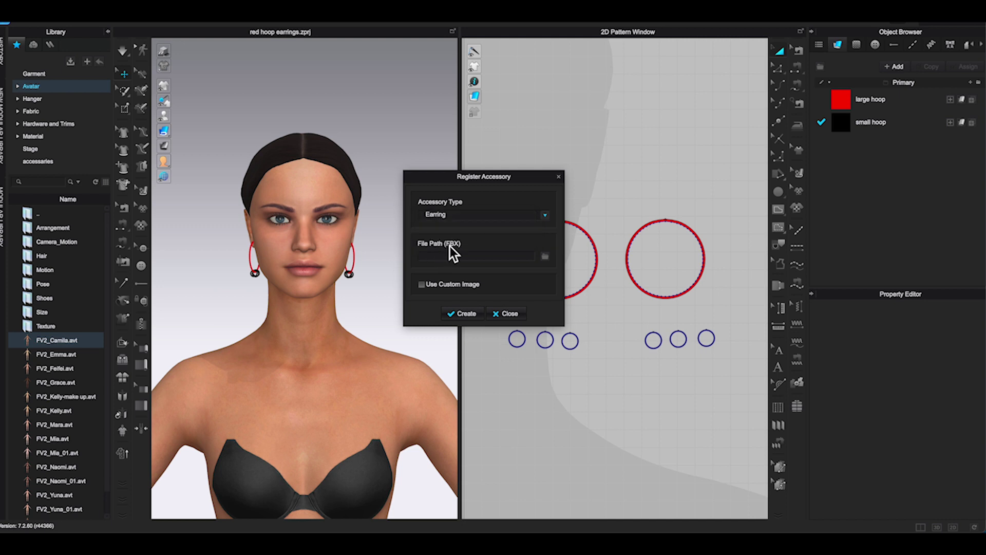
{"action": "left_click", "coordinate": [549, 259]}
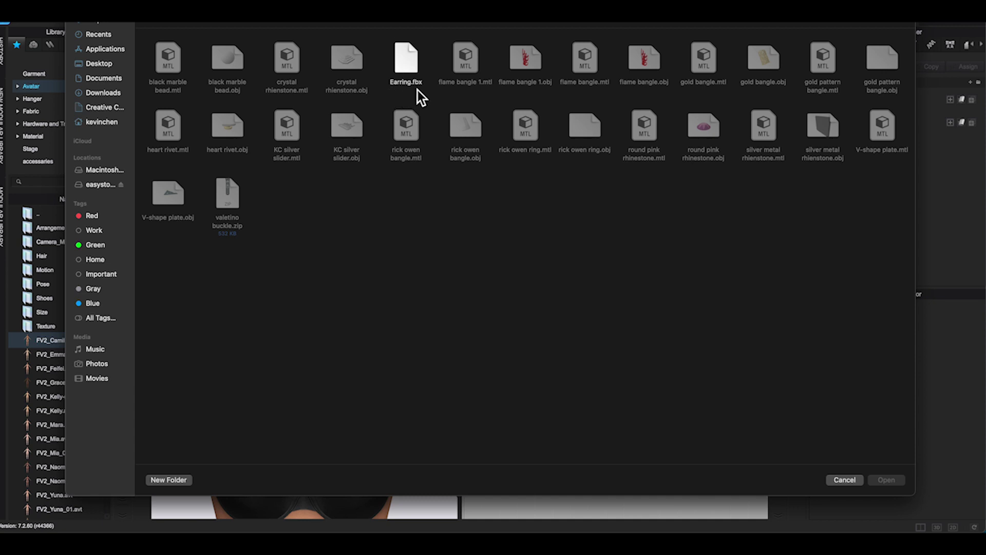
{"action": "left_click", "coordinate": [411, 57]}
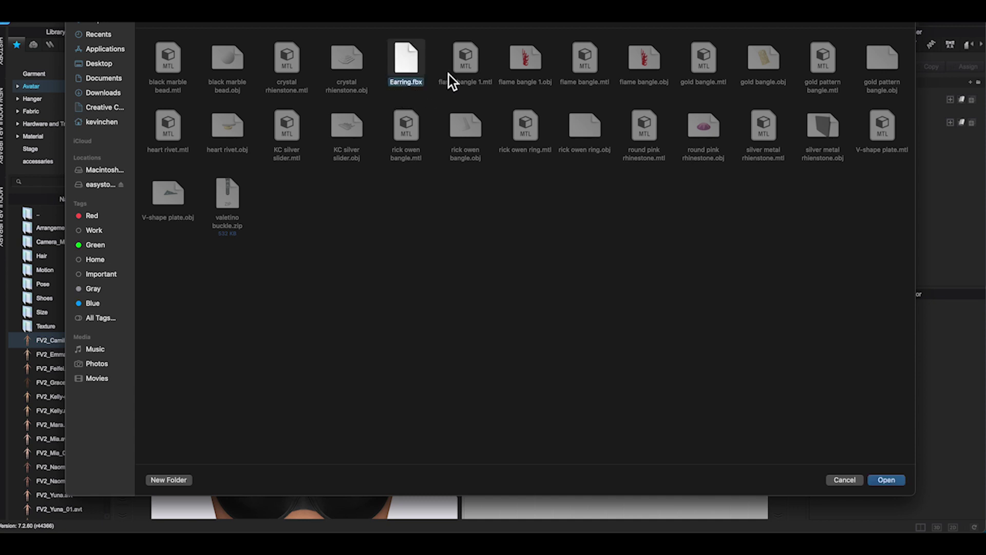
{"action": "left_click", "coordinate": [888, 482]}
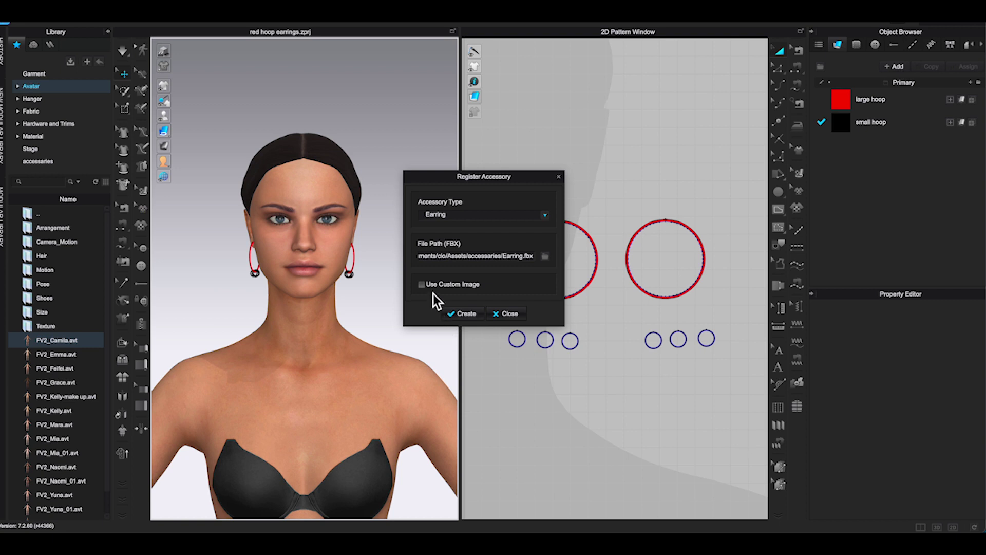
Enable a custom image for the accessory and use "red hoop earrings.png" from the Downloads folder.
{"action": "left_click", "coordinate": [422, 285]}
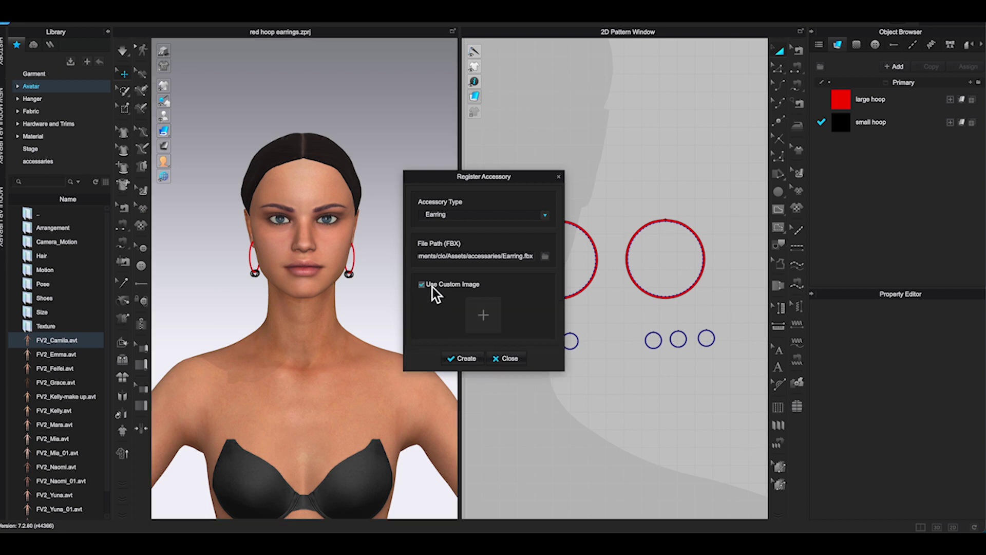
{"action": "left_click", "coordinate": [491, 315]}
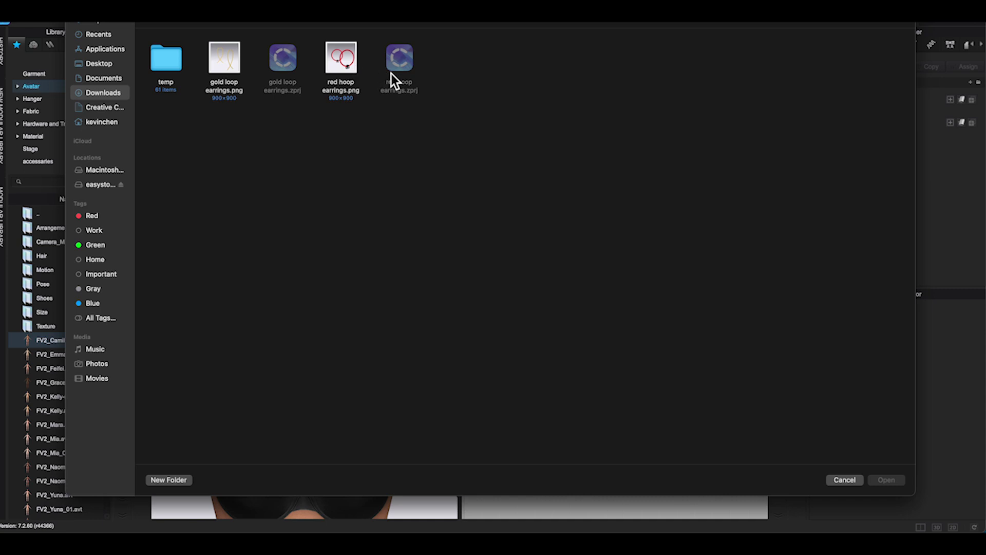
{"action": "left_click", "coordinate": [354, 68]}
{"action": "left_click", "coordinate": [884, 480]}
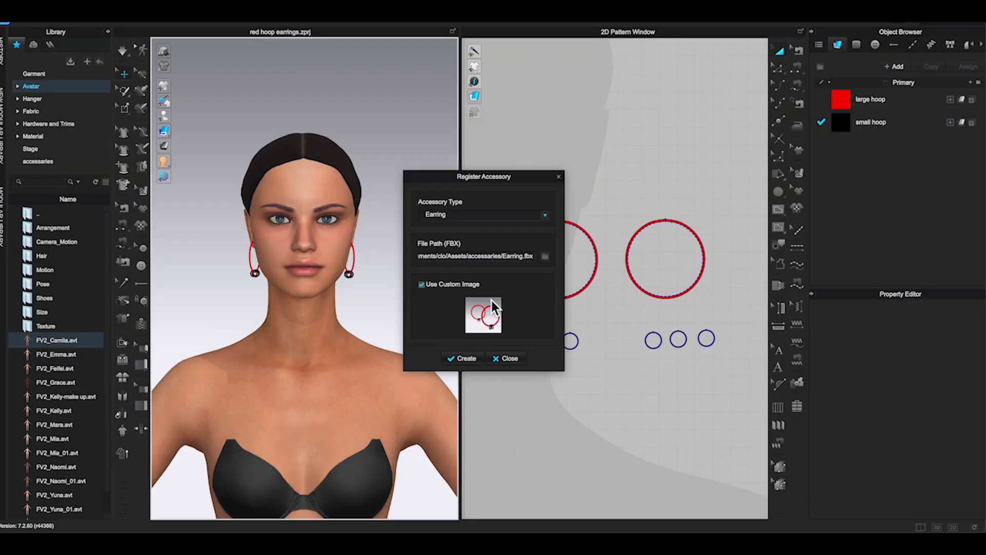
Create the accessory and save it as "Red hoop earrings" in the earrings$sunglasses folder, closing the registration dialogs.
{"action": "left_click", "coordinate": [466, 358]}
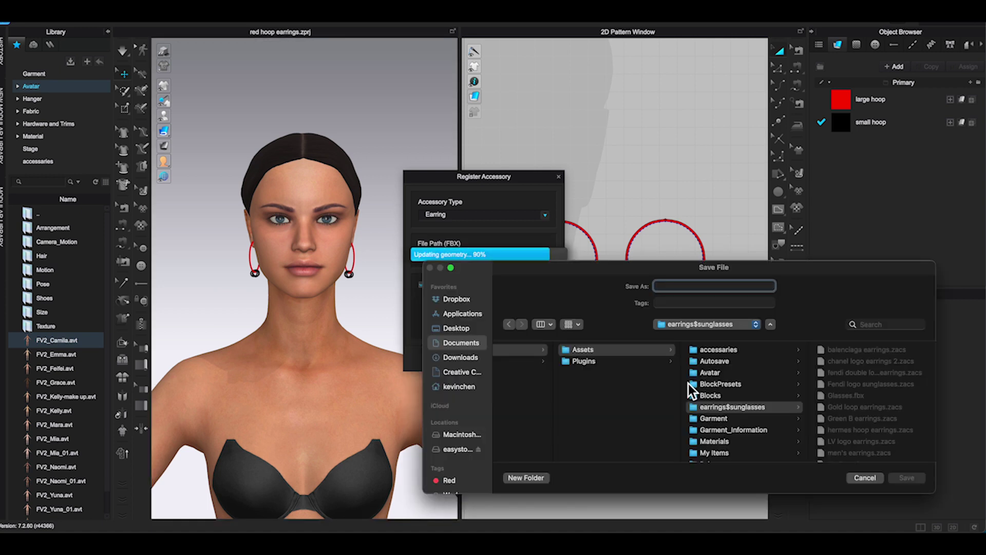
{"action": "left_click_drag", "start_coordinate": [682, 264], "coordinate": [653, 244]}
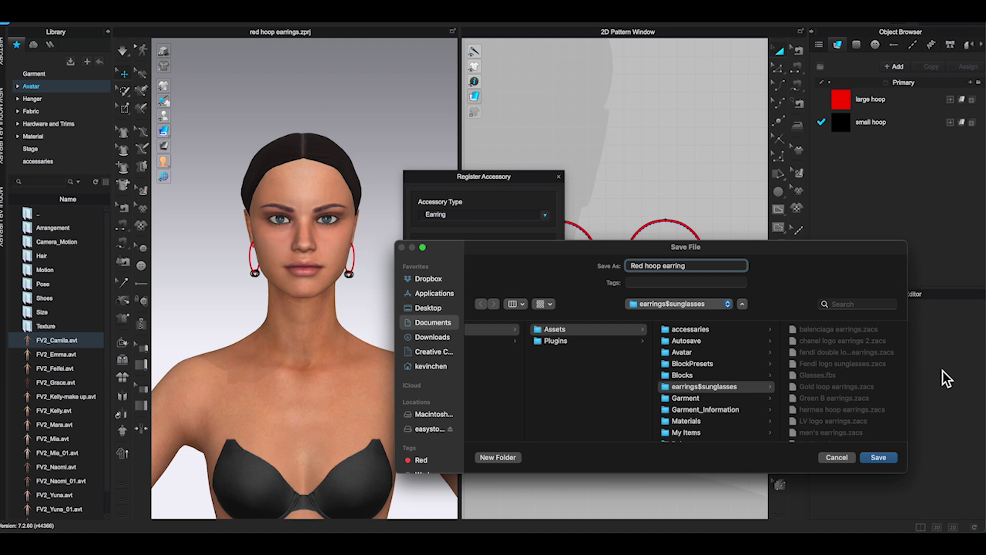
{"action": "left_click", "coordinate": [878, 457]}
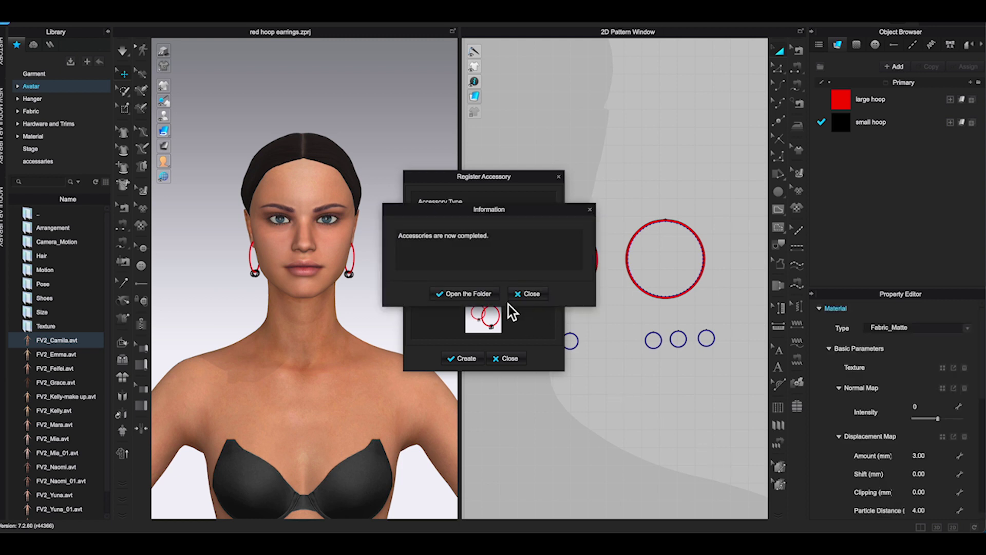
{"action": "left_click", "coordinate": [534, 294]}
{"action": "left_click", "coordinate": [509, 358]}
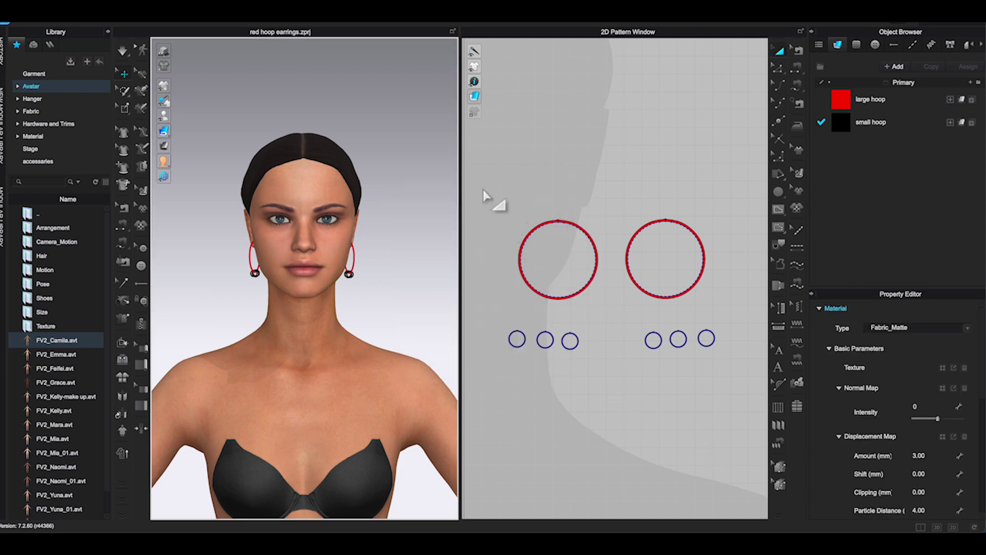
Delete all the hoop patterns and load "Red hoop earrings.zacs" from the earrings$sunglasses folder onto the avatar.
{"action": "left_click_drag", "start_coordinate": [485, 196], "coordinate": [732, 404]}
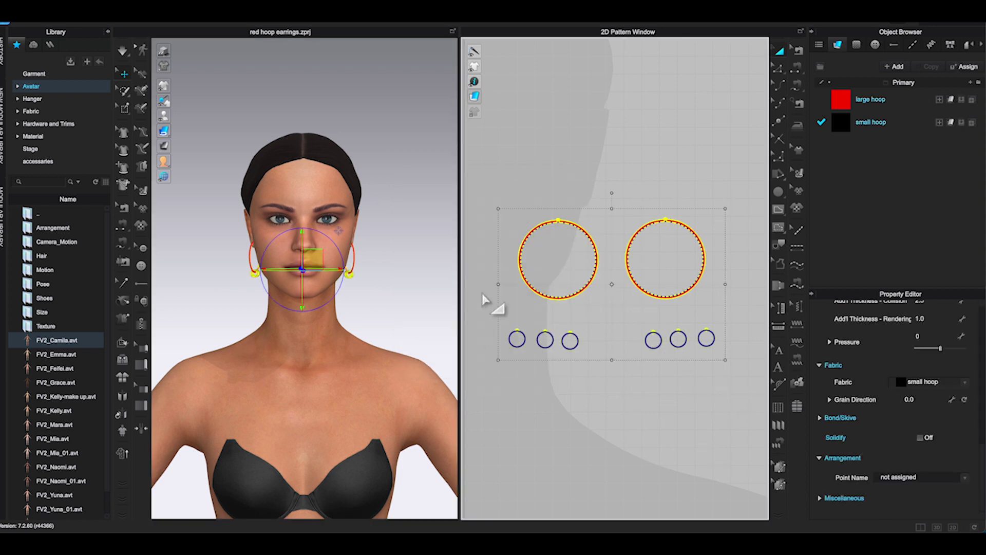
{"action": "key", "text": "Delete"}
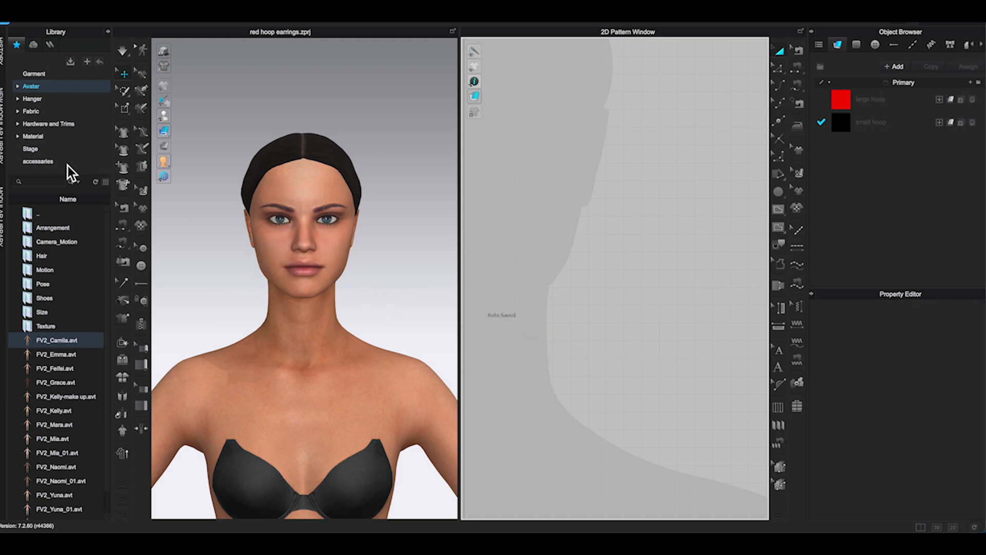
{"action": "left_click", "coordinate": [39, 162]}
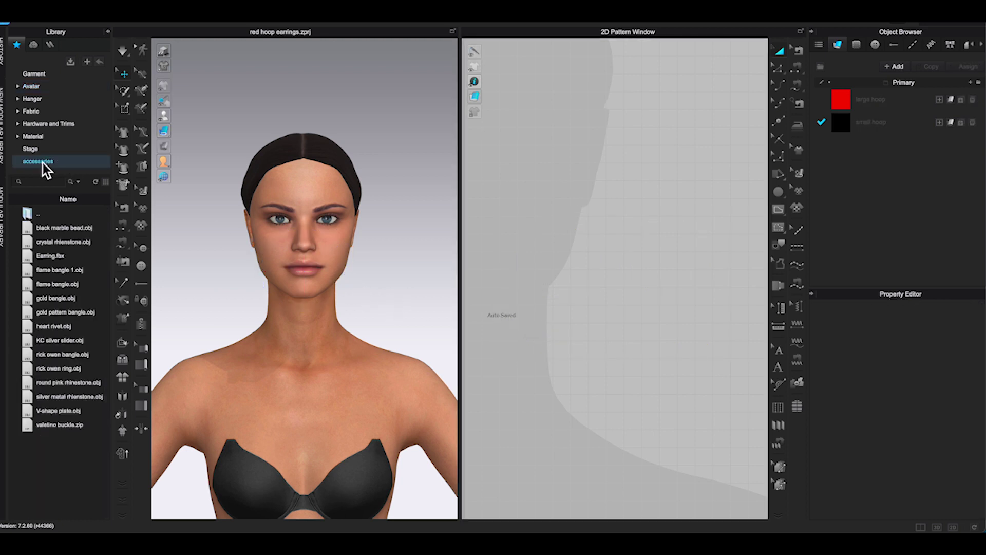
{"action": "double_click", "coordinate": [37, 214]}
{"action": "double_click", "coordinate": [57, 301]}
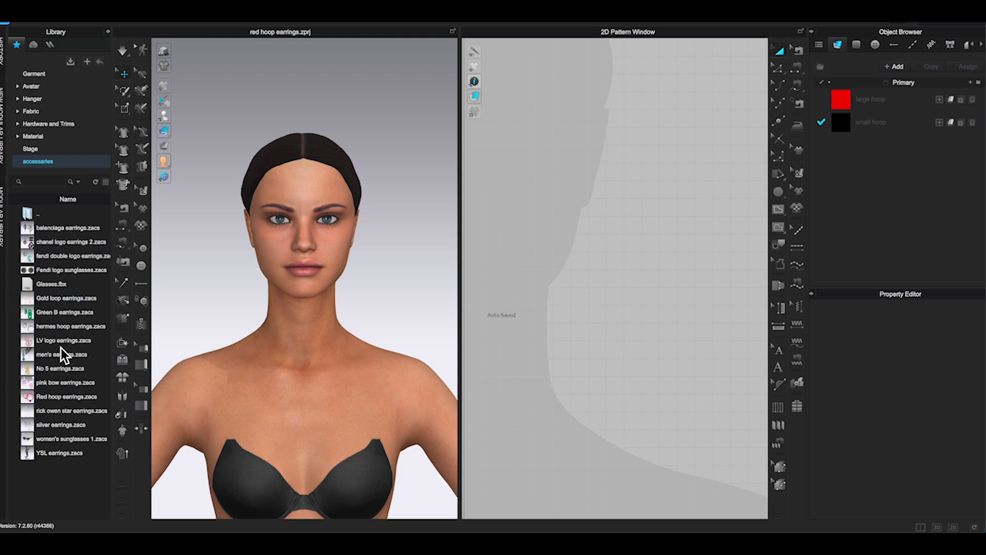
{"action": "double_click", "coordinate": [27, 398]}
Change the color of the large hoops on the avatar's earrings to Blue 1.
{"action": "mouse_move", "coordinate": [322, 345]}
{"action": "right_mouse_down"}
{"action": "mouse_move", "coordinate": [267, 348]}
{"action": "mouse_move", "coordinate": [329, 343]}
{"action": "right_mouse_up"}
{"action": "scroll", "coordinate": [373, 303], "scroll_direction": "up", "scroll_amount": 3}
{"action": "right_click_drag", "start_coordinate": [372, 303], "coordinate": [359, 297]}
{"action": "left_click", "coordinate": [357, 296]}
{"action": "scroll", "coordinate": [843, 403], "scroll_direction": "down", "scroll_amount": 5}
{"action": "left_click", "coordinate": [964, 401]}
{"action": "left_click_drag", "start_coordinate": [559, 104], "coordinate": [736, 100]}
{"action": "left_click", "coordinate": [588, 276]}
{"action": "left_click", "coordinate": [616, 393]}
{"action": "left_click", "coordinate": [420, 326]}
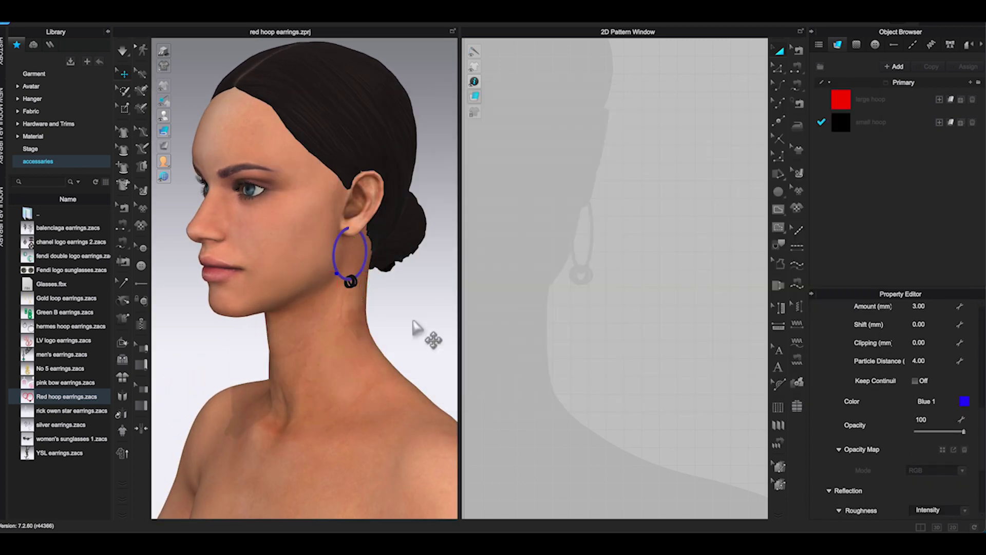
Choose a different material type for the blue large hoops.
{"action": "scroll", "coordinate": [421, 325], "scroll_direction": "up", "scroll_amount": 3}
{"action": "scroll", "coordinate": [863, 334], "scroll_direction": "up", "scroll_amount": 5}
{"action": "left_click", "coordinate": [968, 329]}
{"action": "left_click", "coordinate": [893, 428]}
{"action": "scroll", "coordinate": [889, 424], "scroll_direction": "down", "scroll_amount": 3}
{"action": "scroll", "coordinate": [925, 406], "scroll_direction": "up", "scroll_amount": 4}
Change the color of the small rings on the avatar's earrings to bright yellow-green.
{"action": "right_click_drag", "start_coordinate": [352, 336], "coordinate": [300, 331]}
{"action": "left_click", "coordinate": [368, 286]}
{"action": "scroll", "coordinate": [961, 446], "scroll_direction": "down", "scroll_amount": 5}
{"action": "left_click", "coordinate": [965, 328]}
{"action": "left_click", "coordinate": [587, 288]}
{"action": "left_click", "coordinate": [613, 391]}
{"action": "right_click_drag", "start_coordinate": [319, 412], "coordinate": [361, 407]}
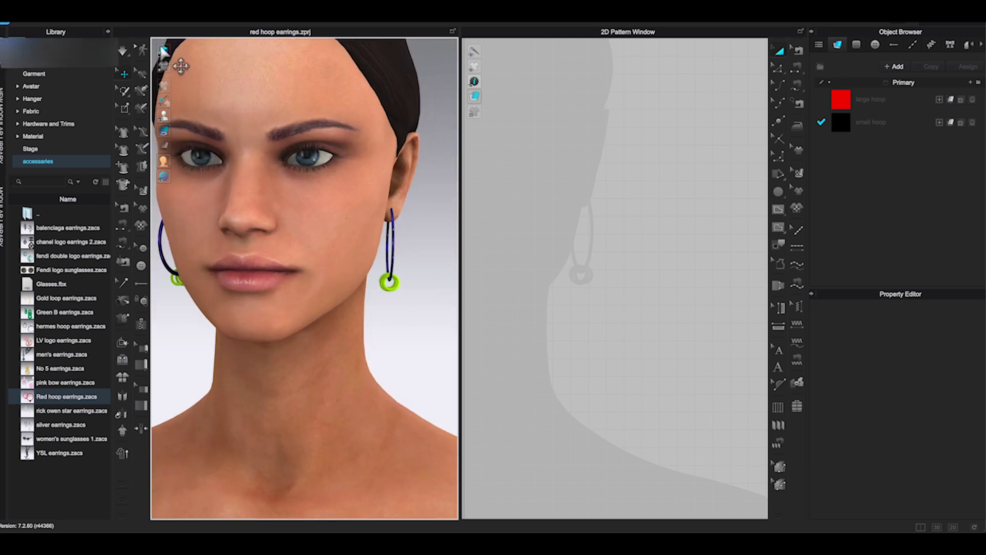
Load the 2.pos pose from My Items onto the avatar as Pose Only with Full Body.
{"action": "left_click", "coordinate": [87, 53]}
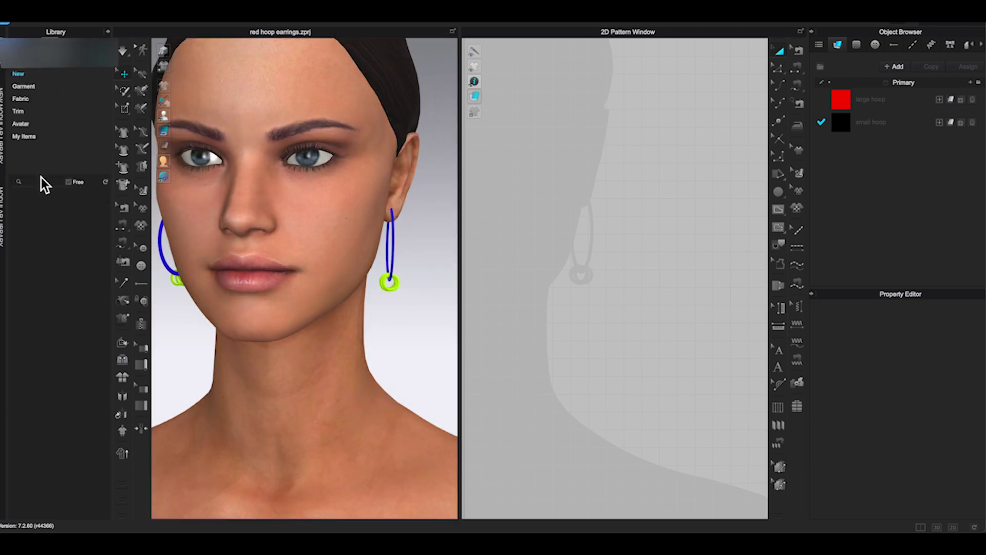
{"action": "left_click", "coordinate": [23, 139]}
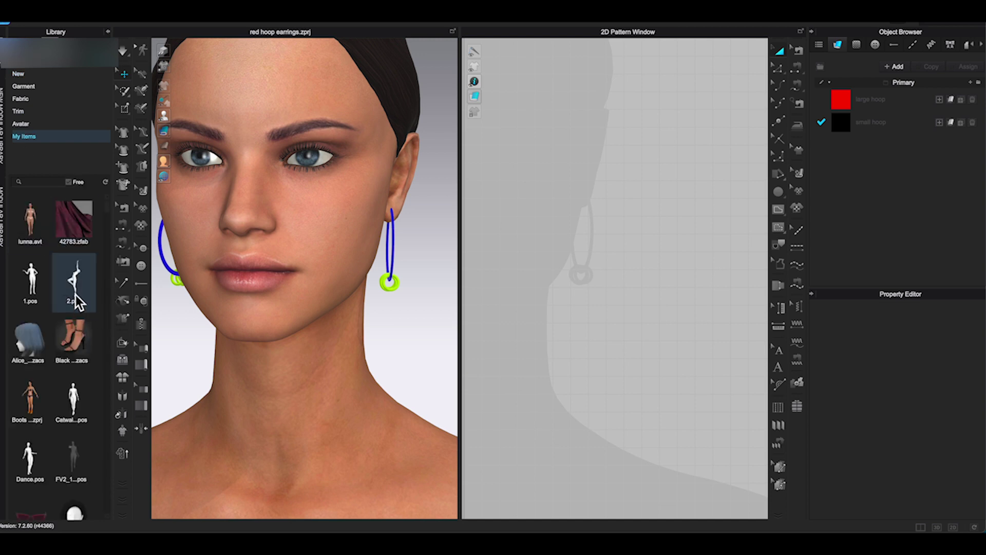
{"action": "double_click", "coordinate": [76, 294]}
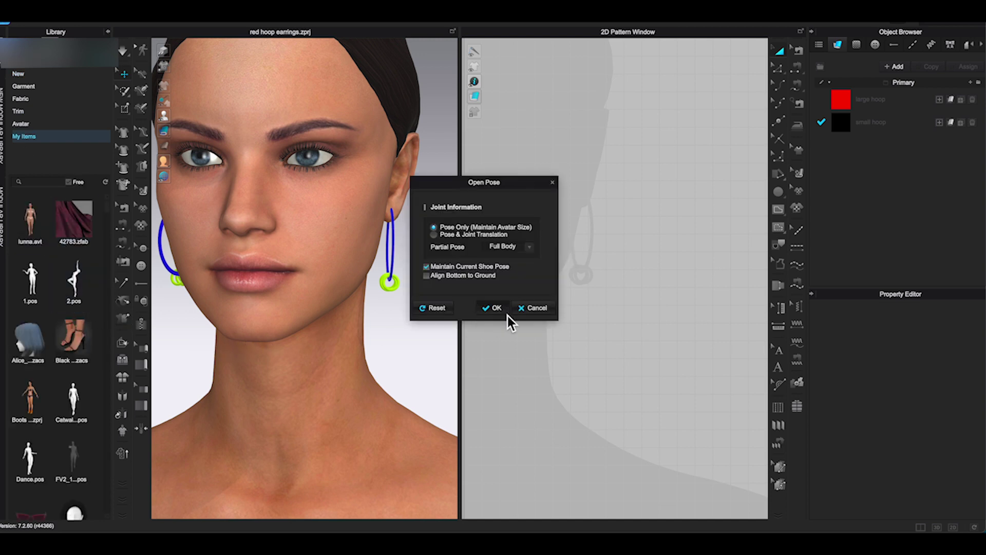
{"action": "left_click", "coordinate": [492, 308]}
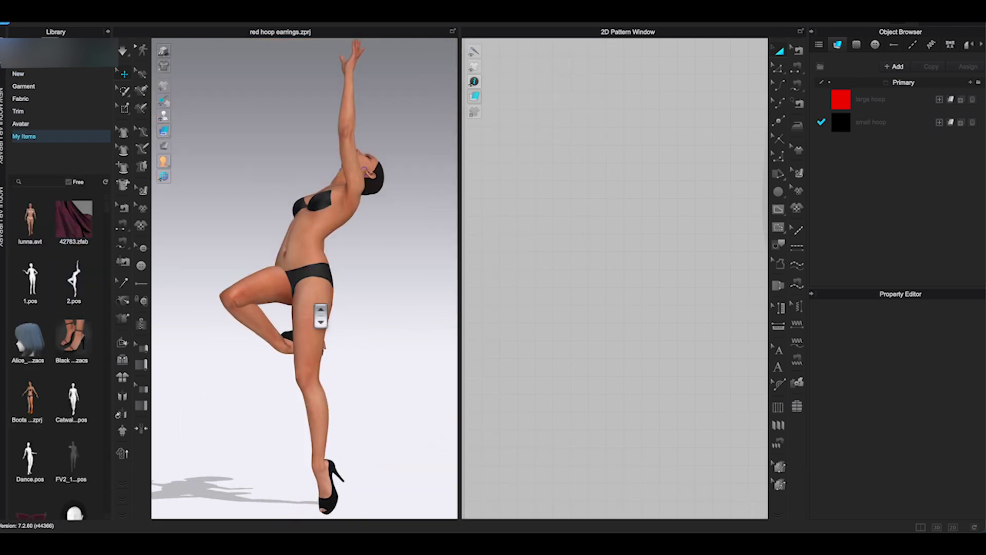
{"action": "scroll", "coordinate": [390, 239], "scroll_direction": "up", "scroll_amount": 5}
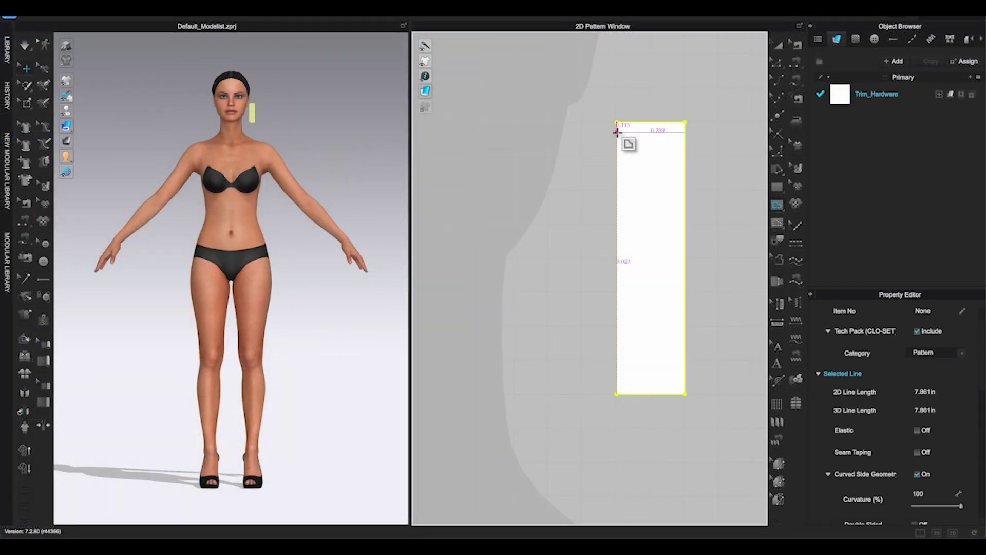
Draw a half-ribbon internal line in the rectangular pattern, curving from its upper left edge to a crossing point and flaring toward the lower right corner.
{"action": "left_click", "coordinate": [617, 132]}
{"action": "left_click_drag", "start_coordinate": [675, 220], "coordinate": [664, 319]}
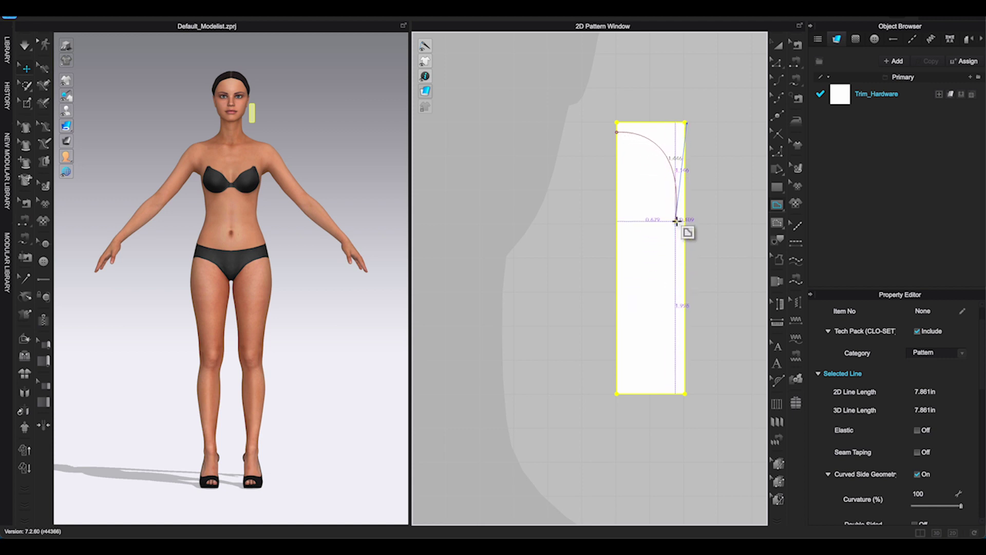
{"action": "left_click", "coordinate": [629, 325]}
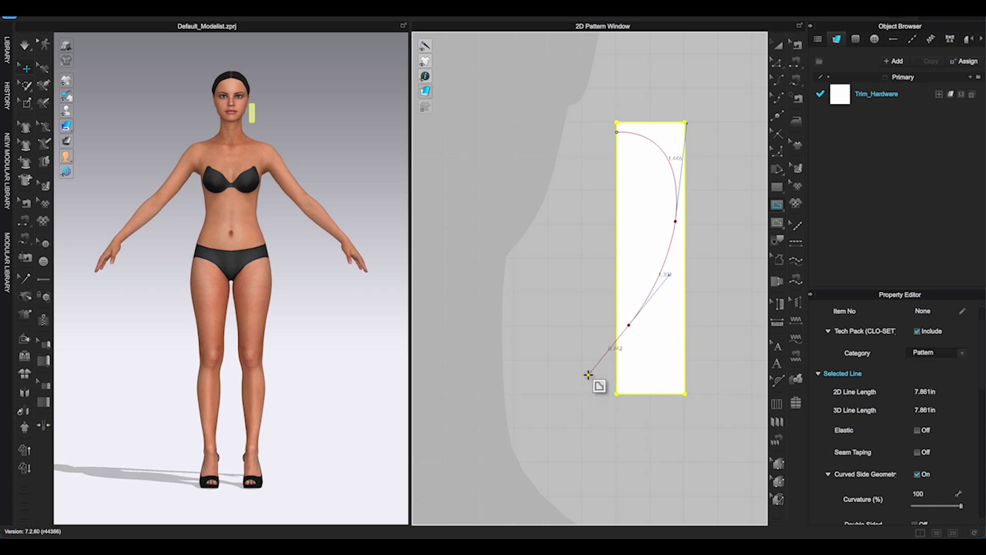
{"action": "left_click_drag", "start_coordinate": [675, 383], "coordinate": [687, 389]}
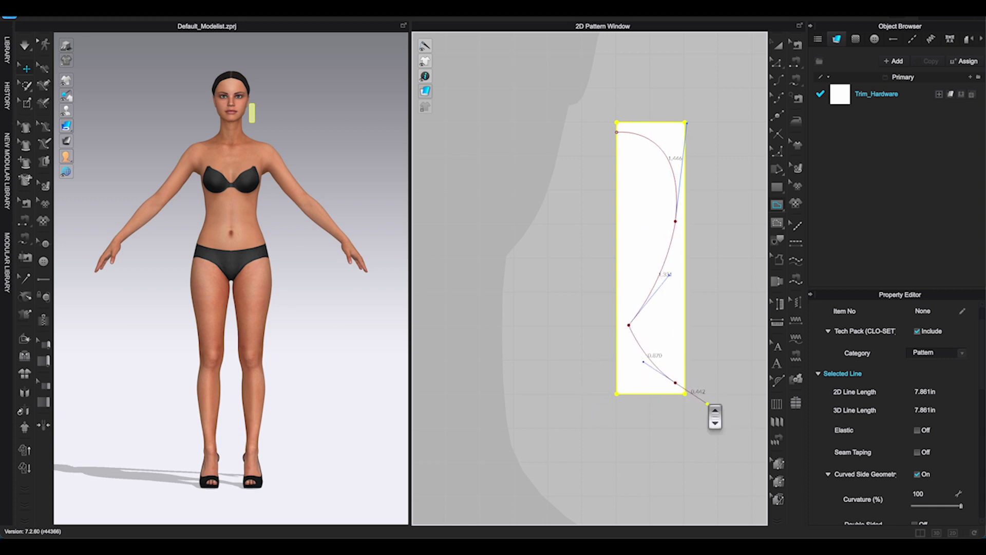
{"action": "key", "text": "Return"}
Adjust the half-ribbon line's crossing point and middle point, and smooth the middle point into the curve.
{"action": "left_click", "coordinate": [776, 65]}
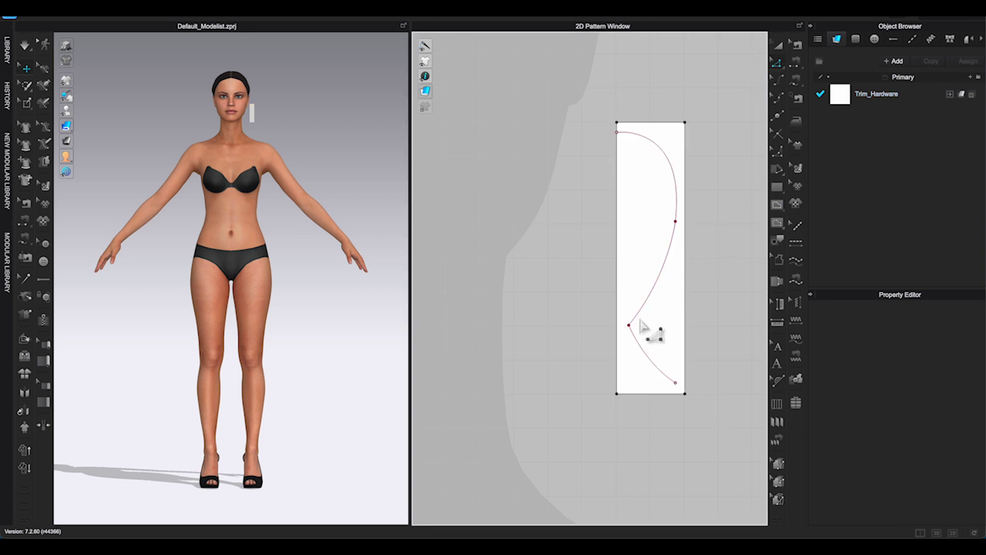
{"action": "left_click_drag", "start_coordinate": [626, 331], "coordinate": [626, 329]}
{"action": "left_click_drag", "start_coordinate": [675, 222], "coordinate": [672, 222]}
{"action": "right_click", "coordinate": [672, 221]}
{"action": "left_click", "coordinate": [686, 282]}
Unfold the pattern along its left edge and merge the overlapping internal points at the loop's top.
{"action": "right_click", "coordinate": [616, 201]}
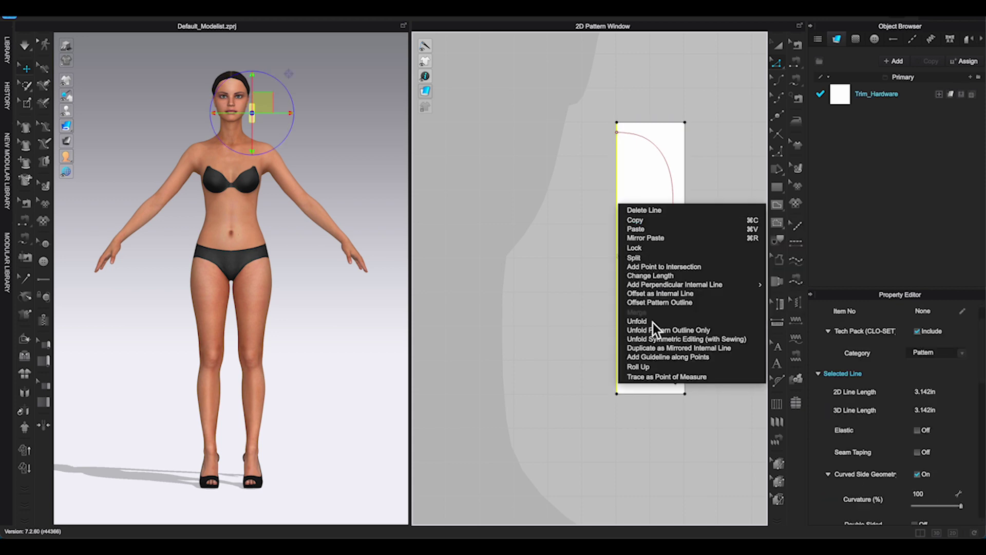
{"action": "left_click", "coordinate": [654, 322]}
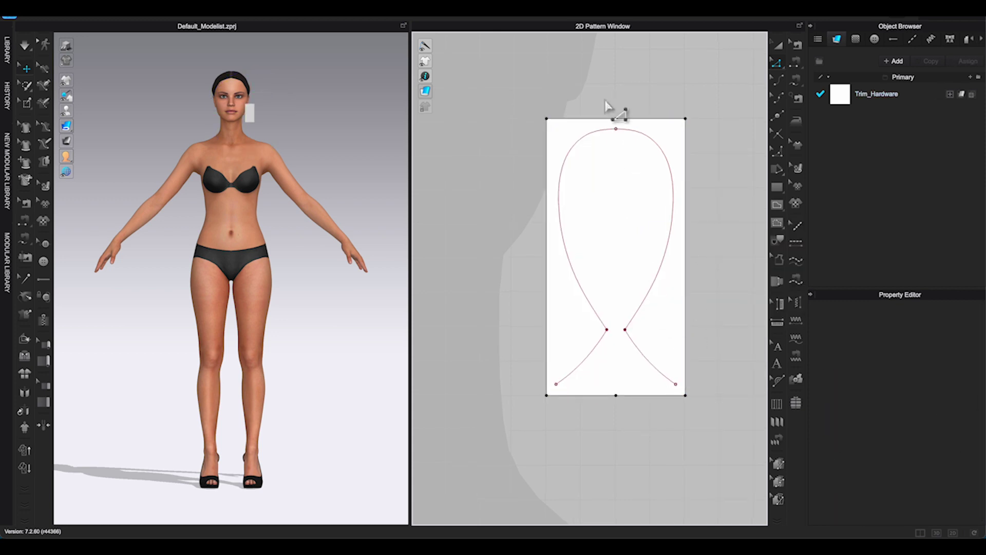
{"action": "left_click", "coordinate": [617, 130]}
{"action": "right_click", "coordinate": [617, 130]}
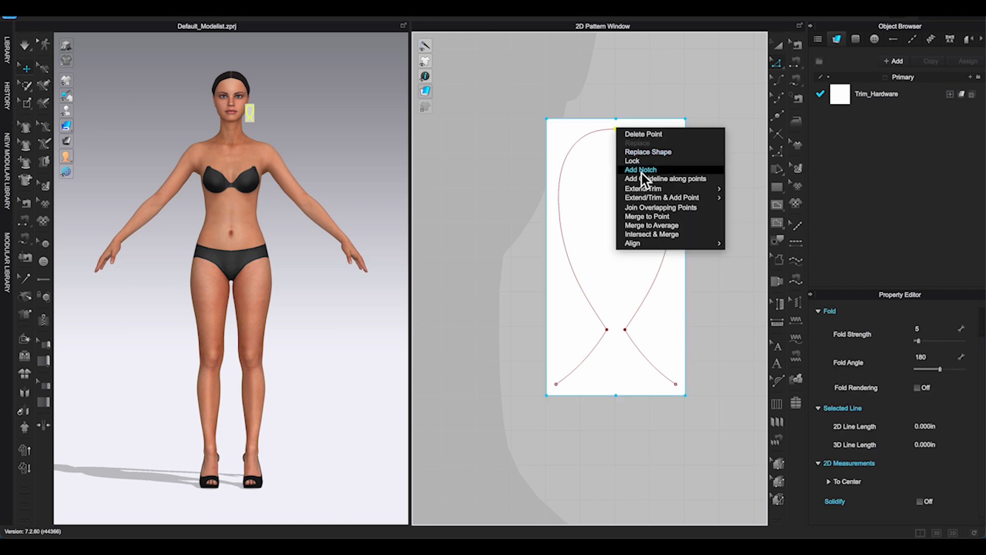
{"action": "left_click", "coordinate": [654, 213]}
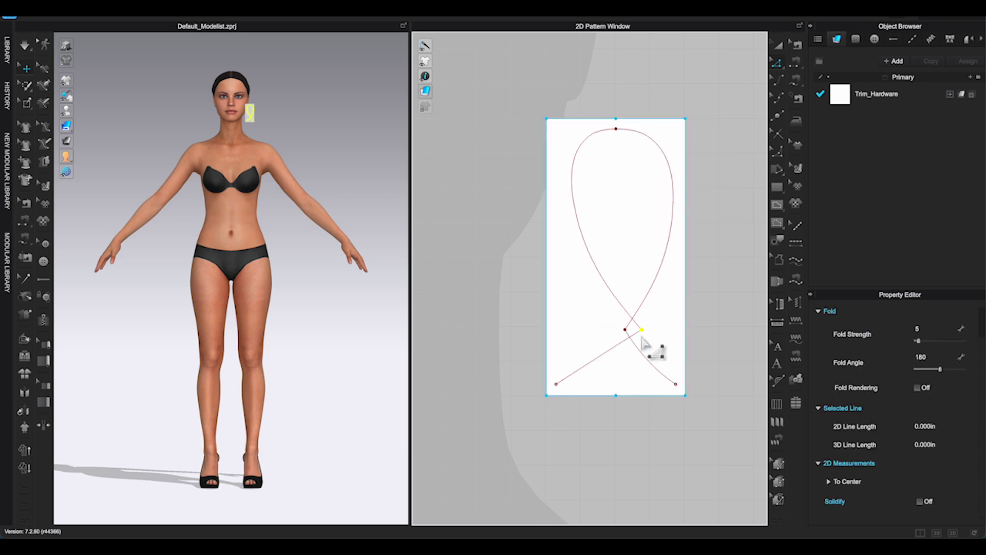
{"action": "scroll", "coordinate": [625, 353], "scroll_direction": "up", "scroll_amount": 3}
{"action": "left_click_drag", "start_coordinate": [600, 317], "coordinate": [641, 335]}
Offset both loop curves inward as an internal line at 0.050 in, with the direction reversed.
{"action": "left_click", "coordinate": [663, 264]}
{"action": "left_click", "coordinate": [579, 278], "text": "shift"}
{"action": "right_click", "coordinate": [579, 276]}
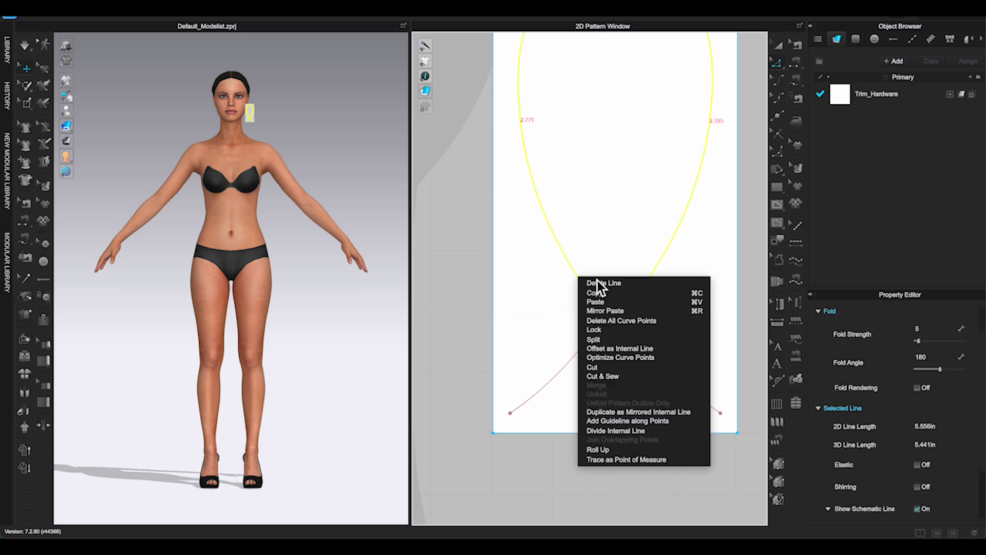
{"action": "left_click", "coordinate": [659, 347]}
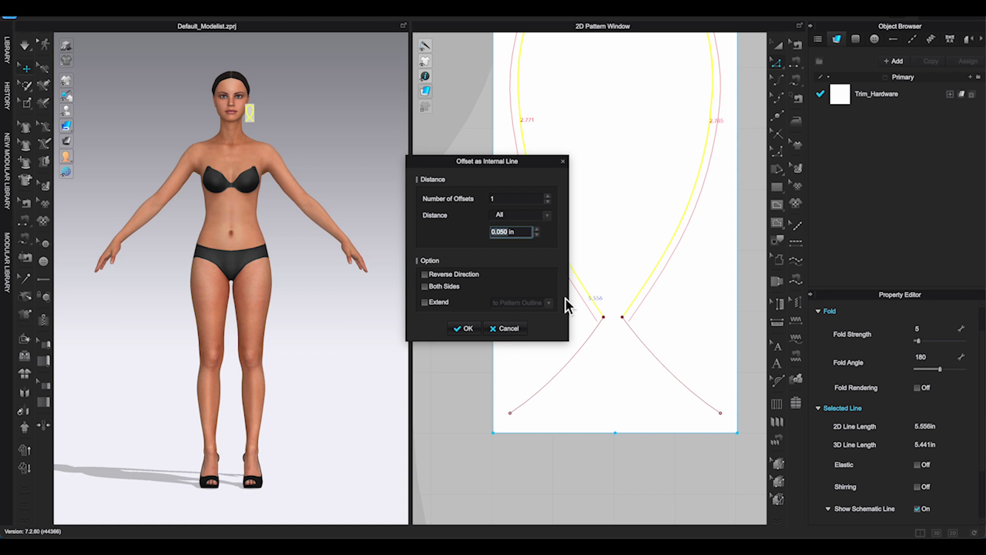
{"action": "left_click", "coordinate": [425, 274]}
{"action": "left_click", "coordinate": [464, 329]}
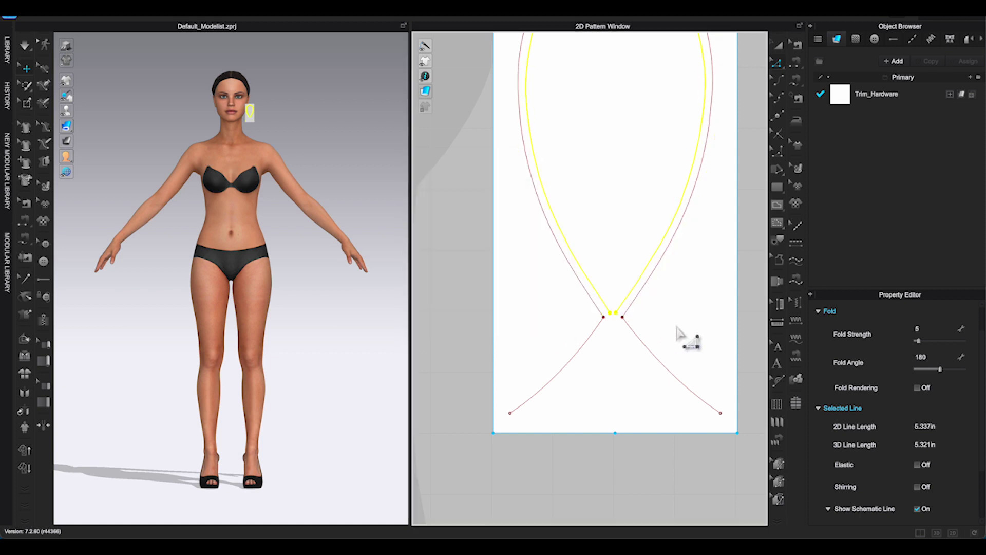
Merge the two lower end points of the inner offset loop into one point centered above the crossing.
{"action": "scroll", "coordinate": [652, 336], "scroll_direction": "up", "scroll_amount": 2}
{"action": "left_click_drag", "start_coordinate": [606, 314], "coordinate": [612, 316]}
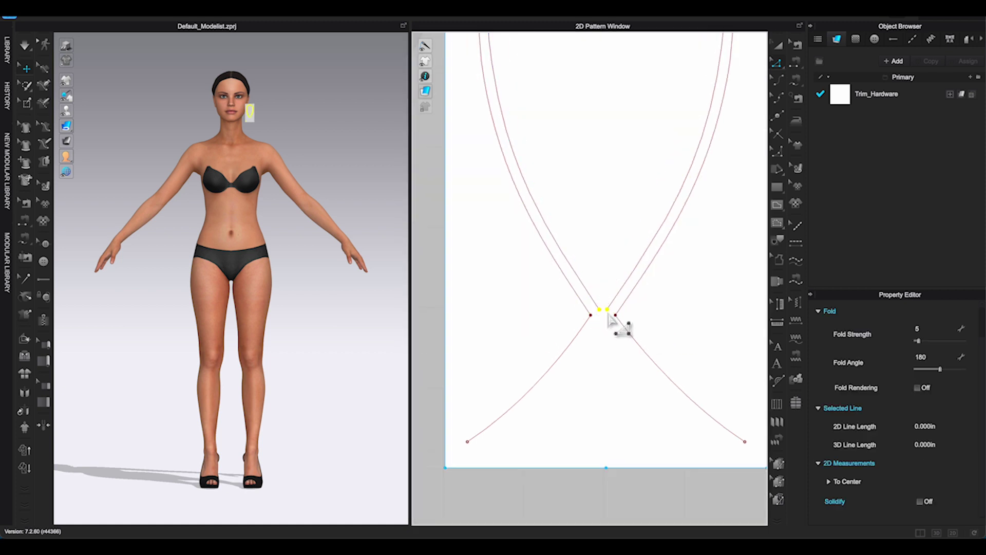
{"action": "right_click", "coordinate": [608, 310]}
{"action": "left_click", "coordinate": [600, 310]}
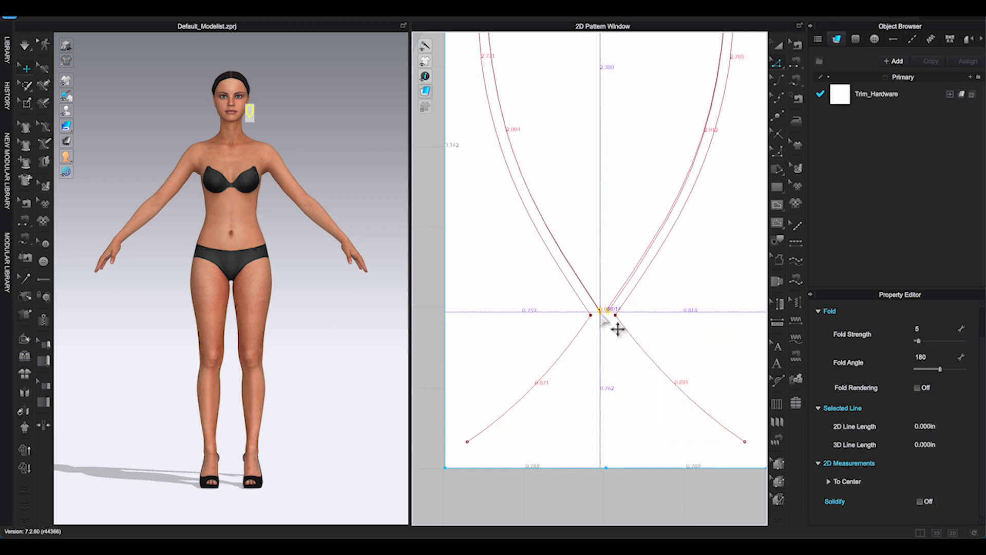
{"action": "left_click_drag", "start_coordinate": [600, 312], "coordinate": [603, 315]}
{"action": "left_click", "coordinate": [598, 325]}
{"action": "left_click", "coordinate": [603, 315]}
{"action": "right_click", "coordinate": [604, 316]}
{"action": "left_click", "coordinate": [636, 386]}
Convert the inner loop shape into a hole in the rectangular pattern.
{"action": "left_click", "coordinate": [615, 297]}
{"action": "left_click", "coordinate": [593, 301], "text": "shift"}
{"action": "left_click", "coordinate": [779, 46]}
{"action": "left_click", "coordinate": [715, 95]}
{"action": "right_click", "coordinate": [715, 95]}
{"action": "left_click", "coordinate": [757, 200]}
{"action": "left_click", "coordinate": [437, 230]}
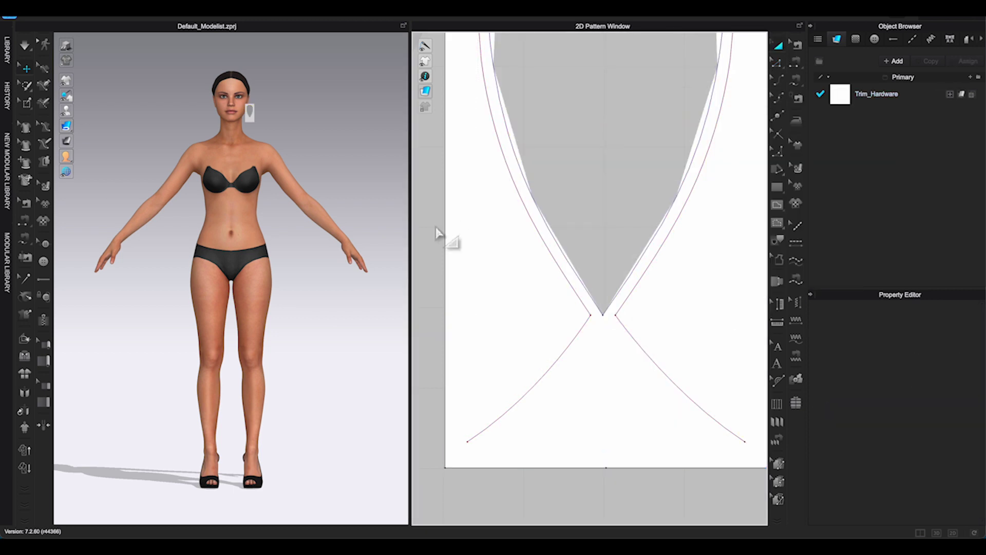
Set the particle distance of the whole pattern to 1 mm and accept the slower simulation.
{"action": "scroll", "coordinate": [436, 229], "scroll_direction": "down", "scroll_amount": 5}
{"action": "middle_click_drag", "start_coordinate": [642, 250], "coordinate": [692, 296]}
{"action": "left_click_drag", "start_coordinate": [482, 109], "coordinate": [648, 407]}
{"action": "scroll", "coordinate": [920, 455], "scroll_direction": "down", "scroll_amount": 5}
{"action": "double_click", "coordinate": [932, 472]}
{"action": "type", "text": "1"}
{"action": "key", "text": "Return"}
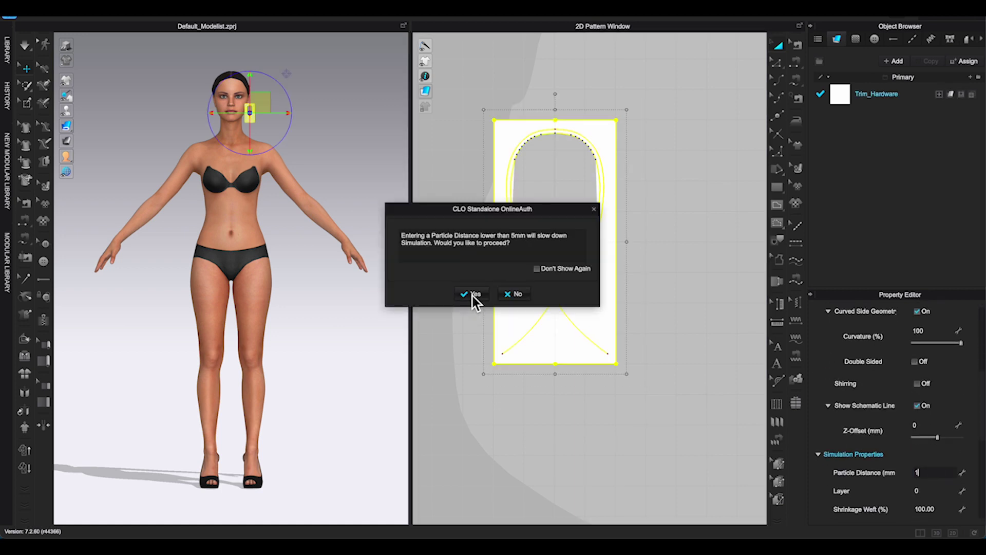
{"action": "left_click", "coordinate": [473, 294]}
Offset the ribbon's two leg curves as internal lines and merge the points at their crossing.
{"action": "scroll", "coordinate": [608, 185], "scroll_direction": "up", "scroll_amount": 3}
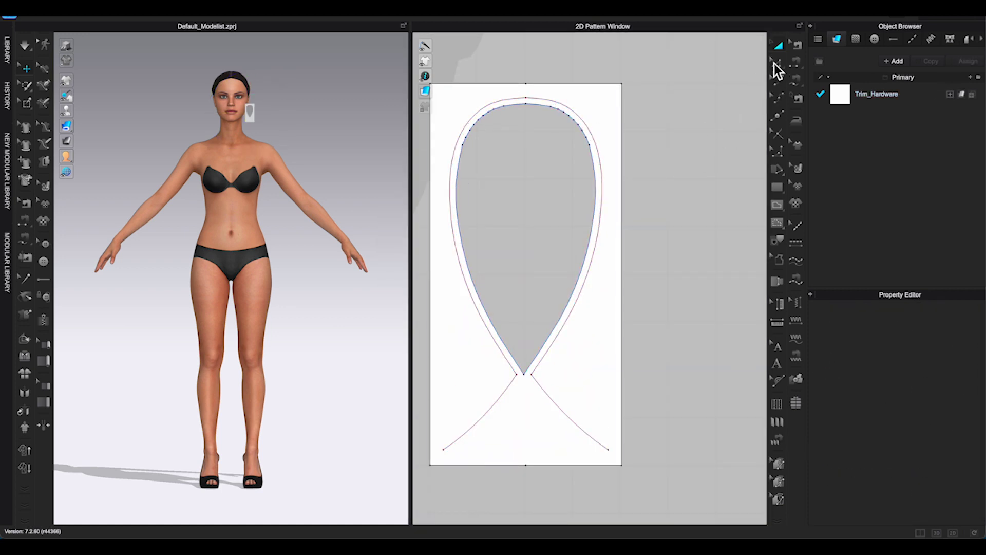
{"action": "left_click", "coordinate": [778, 60]}
{"action": "left_click_drag", "start_coordinate": [447, 155], "coordinate": [520, 107]}
{"action": "right_click", "coordinate": [504, 107]}
{"action": "right_click", "coordinate": [620, 166]}
{"action": "left_click", "coordinate": [651, 256]}
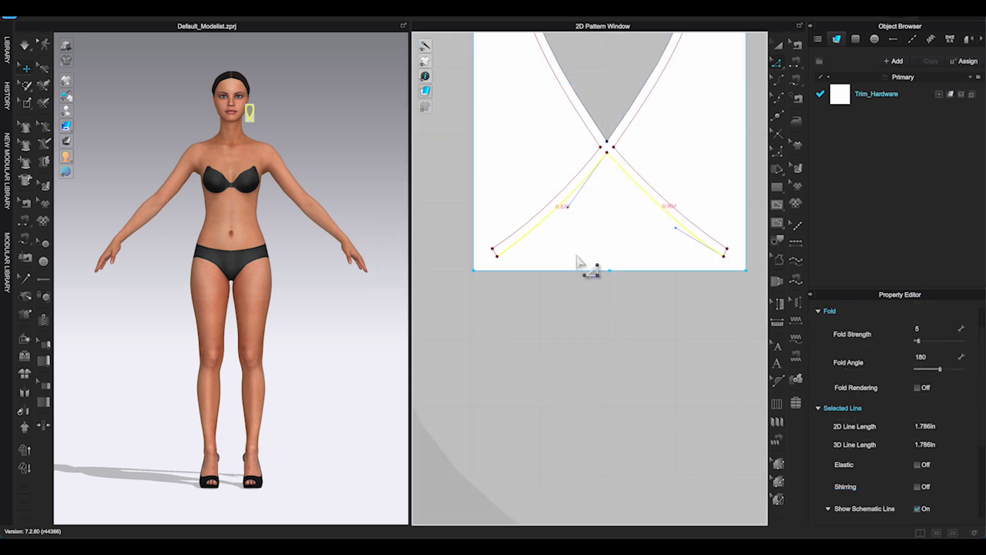
{"action": "left_click_drag", "start_coordinate": [581, 144], "coordinate": [636, 163]}
{"action": "right_click", "coordinate": [607, 151]}
{"action": "left_click", "coordinate": [645, 197]}
Cut the pattern along the complete ribbon outline and delete the leftover rectangle.
{"action": "left_click", "coordinate": [591, 225]}
{"action": "left_click", "coordinate": [513, 234]}
{"action": "left_click", "coordinate": [495, 253], "text": "shift"}
{"action": "left_click", "coordinate": [504, 251], "text": "shift"}
{"action": "left_click", "coordinate": [589, 130], "text": "shift"}
{"action": "left_click", "coordinate": [621, 135], "text": "shift"}
{"action": "left_click", "coordinate": [682, 214], "text": "shift"}
{"action": "left_click", "coordinate": [686, 230], "text": "shift"}
{"action": "left_click", "coordinate": [725, 252], "text": "shift"}
{"action": "scroll", "coordinate": [725, 252], "scroll_direction": "down", "scroll_amount": 4}
{"action": "middle_click_drag", "start_coordinate": [725, 252], "coordinate": [669, 437]}
{"action": "right_click", "coordinate": [661, 178]}
{"action": "left_click", "coordinate": [688, 300]}
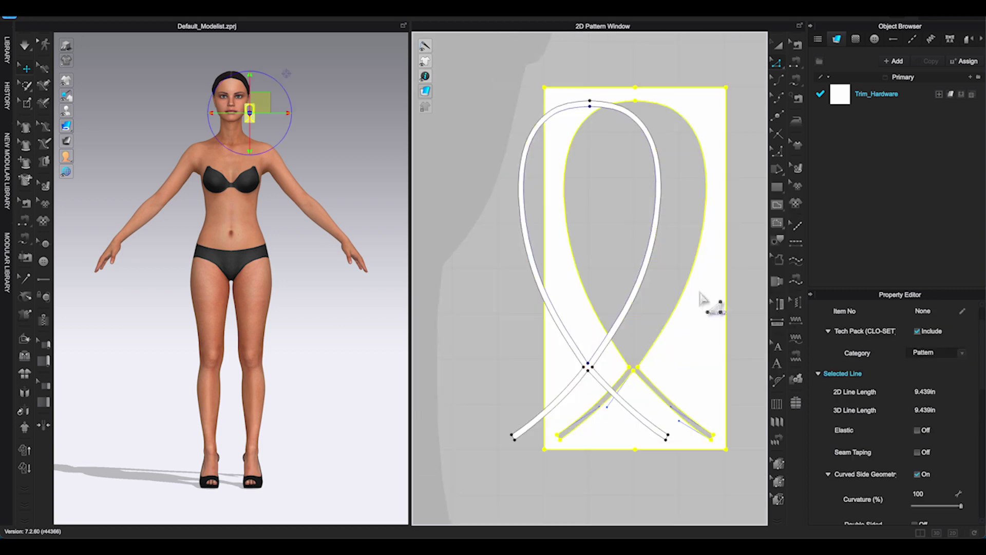
{"action": "left_click", "coordinate": [778, 45]}
{"action": "key", "text": "Delete"}
Move the ribbon piece outward beside the avatar's face in the 3D view.
{"action": "scroll", "coordinate": [282, 105], "scroll_direction": "up", "scroll_amount": 5}
{"action": "middle_click_drag", "start_coordinate": [282, 106], "coordinate": [319, 267]}
{"action": "scroll", "coordinate": [318, 267], "scroll_direction": "up", "scroll_amount": 5}
{"action": "right_click_drag", "start_coordinate": [328, 268], "coordinate": [297, 270]}
{"action": "left_click_drag", "start_coordinate": [259, 215], "coordinate": [327, 205]}
Try an additional rendering thickness of 3 mm on the ribbon and reduce it to 2 mm.
{"action": "scroll", "coordinate": [713, 186], "scroll_direction": "down", "scroll_amount": 1}
{"action": "scroll", "coordinate": [931, 461], "scroll_direction": "down", "scroll_amount": 8}
{"action": "left_click", "coordinate": [935, 441]}
{"action": "type", "text": "3"}
{"action": "key", "text": "Return"}
{"action": "right_click_drag", "start_coordinate": [193, 156], "coordinate": [207, 158]}
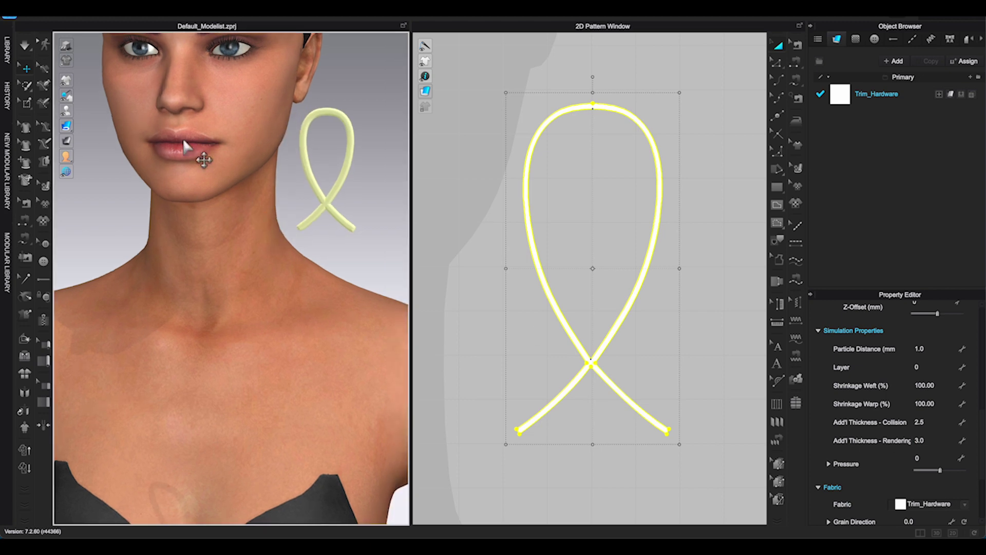
{"action": "left_click", "coordinate": [943, 441]}
{"action": "type", "text": "2"}
{"action": "key", "text": "Return"}
Rotate the ribbon to face sideways and move it close to the avatar's left ear.
{"action": "left_click", "coordinate": [334, 190]}
{"action": "left_click_drag", "start_coordinate": [335, 198], "coordinate": [474, 202]}
{"action": "left_click_drag", "start_coordinate": [343, 182], "coordinate": [315, 176]}
{"action": "right_click_drag", "start_coordinate": [338, 196], "coordinate": [258, 200]}
{"action": "middle_click_drag", "start_coordinate": [253, 187], "coordinate": [217, 225]}
{"action": "right_click_drag", "start_coordinate": [217, 225], "coordinate": [202, 221]}
{"action": "middle_click_drag", "start_coordinate": [202, 220], "coordinate": [343, 357]}
{"action": "right_click_drag", "start_coordinate": [343, 357], "coordinate": [233, 203]}
{"action": "left_click_drag", "start_coordinate": [233, 202], "coordinate": [216, 193]}
{"action": "right_click_drag", "start_coordinate": [215, 193], "coordinate": [298, 203]}
Fine-tune the ribbon's 3D position so that its loop hangs from the avatar's left earlobe.
{"action": "scroll", "coordinate": [298, 203], "scroll_direction": "up", "scroll_amount": 3}
{"action": "middle_click_drag", "start_coordinate": [300, 206], "coordinate": [364, 305]}
{"action": "left_click", "coordinate": [366, 325]}
{"action": "left_click", "coordinate": [330, 313]}
{"action": "right_click_drag", "start_coordinate": [333, 315], "coordinate": [369, 327]}
{"action": "left_click", "coordinate": [324, 317]}
{"action": "left_click_drag", "start_coordinate": [332, 309], "coordinate": [339, 319]}
{"action": "right_click_drag", "start_coordinate": [384, 354], "coordinate": [321, 329]}
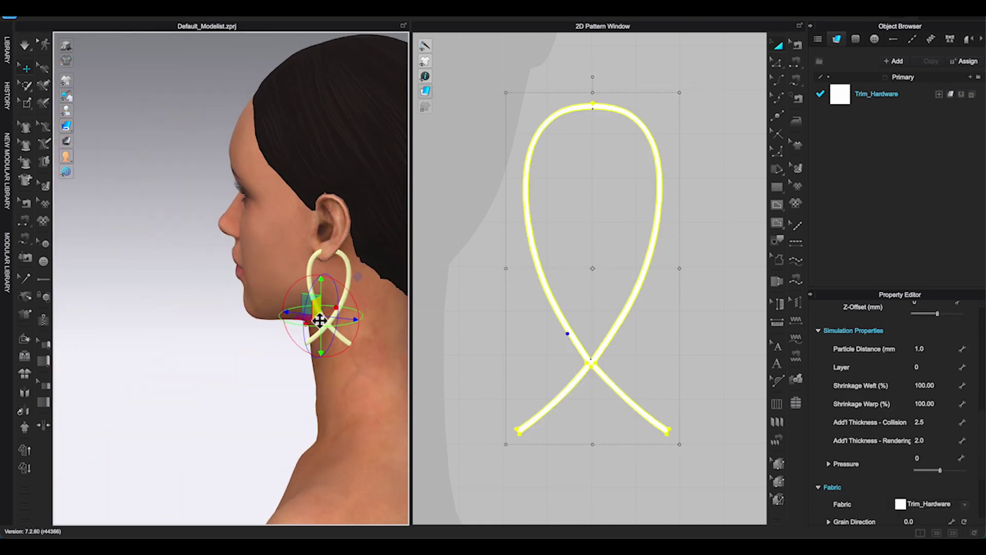
{"action": "left_click_drag", "start_coordinate": [319, 319], "coordinate": [316, 316]}
{"action": "right_click_drag", "start_coordinate": [329, 331], "coordinate": [377, 323]}
{"action": "right_click_drag", "start_coordinate": [355, 321], "coordinate": [336, 319]}
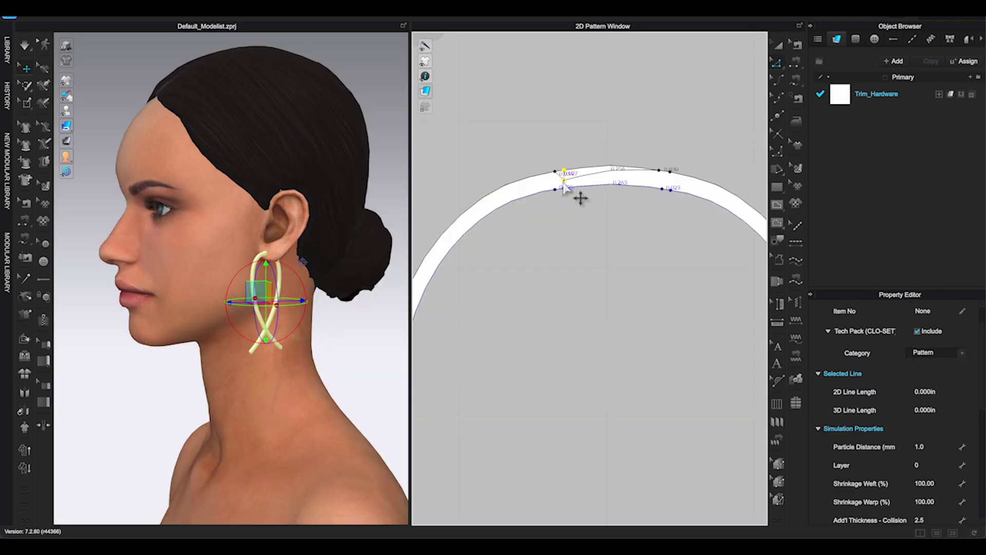
Narrow the ribbon band at the loop's top by moving its inner and outer edge points closer together.
{"action": "left_click_drag", "start_coordinate": [581, 198], "coordinate": [558, 179]}
{"action": "left_click_drag", "start_coordinate": [558, 167], "coordinate": [557, 171]}
{"action": "left_click", "coordinate": [492, 293]}
{"action": "left_click_drag", "start_coordinate": [662, 166], "coordinate": [666, 173]}
{"action": "left_click_drag", "start_coordinate": [666, 187], "coordinate": [664, 180]}
{"action": "left_click_drag", "start_coordinate": [559, 179], "coordinate": [557, 179]}
{"action": "right_click_drag", "start_coordinate": [333, 290], "coordinate": [306, 314]}
Adjust the side geometry of the ribbon and set its additional rendering thickness to 1 mm.
{"action": "left_click", "coordinate": [534, 180]}
{"action": "left_click", "coordinate": [917, 334]}
{"action": "scroll", "coordinate": [309, 315], "scroll_direction": "up", "scroll_amount": 5}
{"action": "scroll", "coordinate": [941, 462], "scroll_direction": "down", "scroll_amount": 2}
{"action": "left_click", "coordinate": [941, 488]}
{"action": "type", "text": "1"}
{"action": "left_click", "coordinate": [497, 272]}
{"action": "right_click_drag", "start_coordinate": [354, 360], "coordinate": [420, 360]}
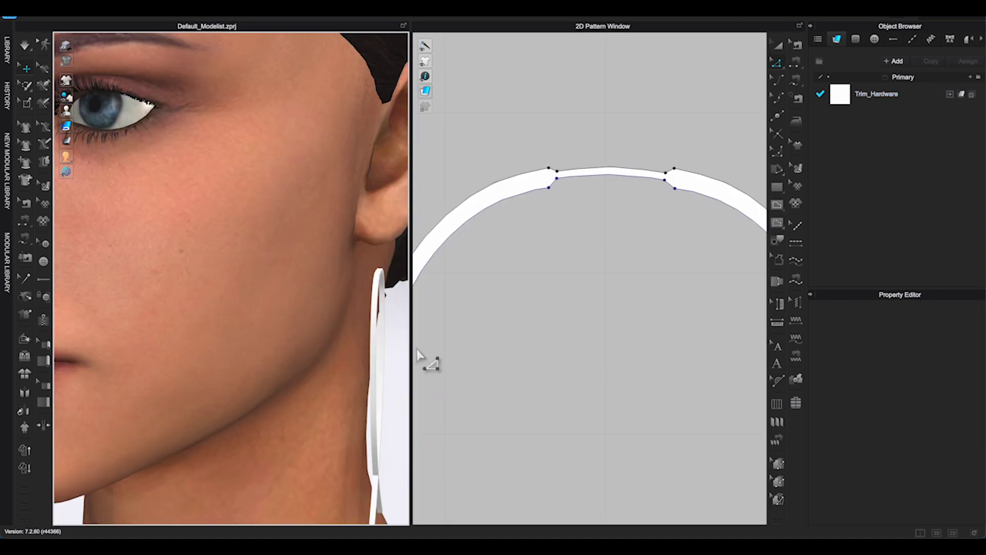
Straighten the thin bridge at the top of the ribbon loop and nudge its outer corner points inward.
{"action": "left_click", "coordinate": [378, 406]}
{"action": "left_click", "coordinate": [778, 152]}
{"action": "left_click_drag", "start_coordinate": [557, 171], "coordinate": [556, 173]}
{"action": "left_click_drag", "start_coordinate": [666, 172], "coordinate": [665, 175]}
{"action": "left_click", "coordinate": [590, 170]}
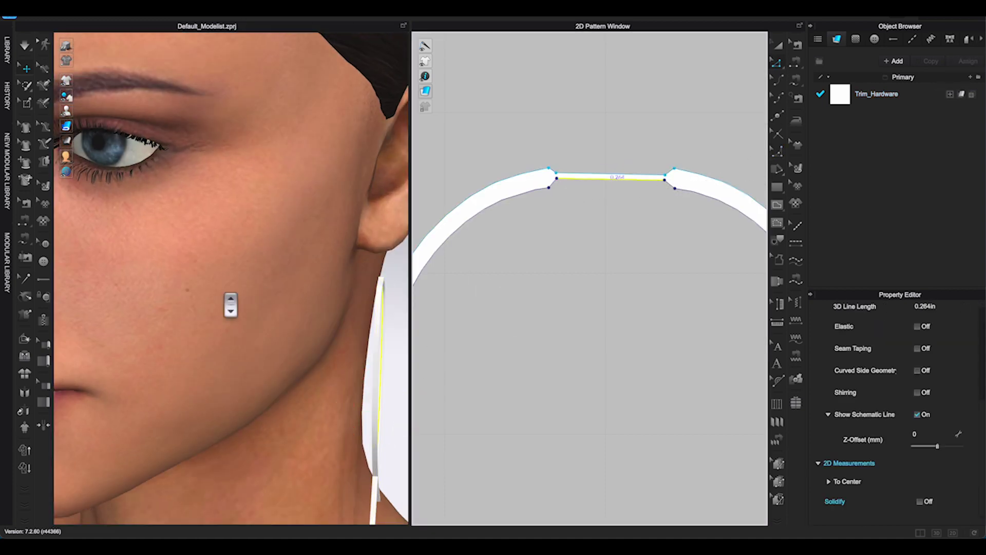
{"action": "left_click", "coordinate": [570, 178]}
{"action": "scroll", "coordinate": [255, 312], "scroll_direction": "down", "scroll_amount": 5}
{"action": "right_click_drag", "start_coordinate": [255, 313], "coordinate": [205, 344]}
{"action": "left_click", "coordinate": [777, 63]}
{"action": "right_click_drag", "start_coordinate": [308, 308], "coordinate": [231, 308]}
{"action": "scroll", "coordinate": [267, 308], "scroll_direction": "up", "scroll_amount": 6}
Set the curved side geometry of the whole ribbon to a curvature of 46%.
{"action": "left_click", "coordinate": [777, 45]}
{"action": "left_click", "coordinate": [689, 182]}
{"action": "scroll", "coordinate": [929, 423], "scroll_direction": "down", "scroll_amount": 3}
{"action": "left_click", "coordinate": [918, 453]}
{"action": "scroll", "coordinate": [971, 457], "scroll_direction": "down", "scroll_amount": 2}
Copy the ribbon pattern and mirror-paste it beside the original for the avatar's other ear.
{"action": "right_click", "coordinate": [562, 311]}
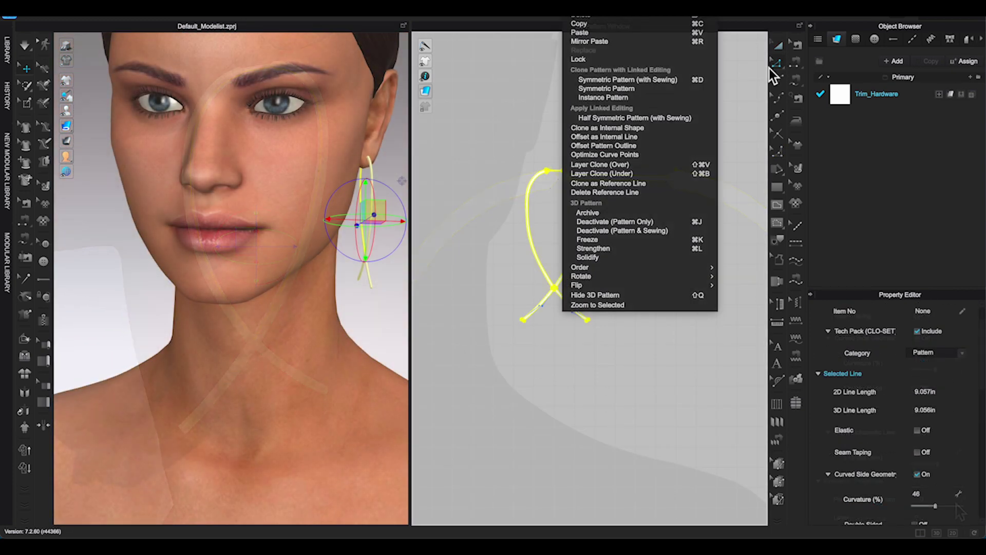
{"action": "right_click", "coordinate": [582, 201]}
{"action": "left_click", "coordinate": [625, 310]}
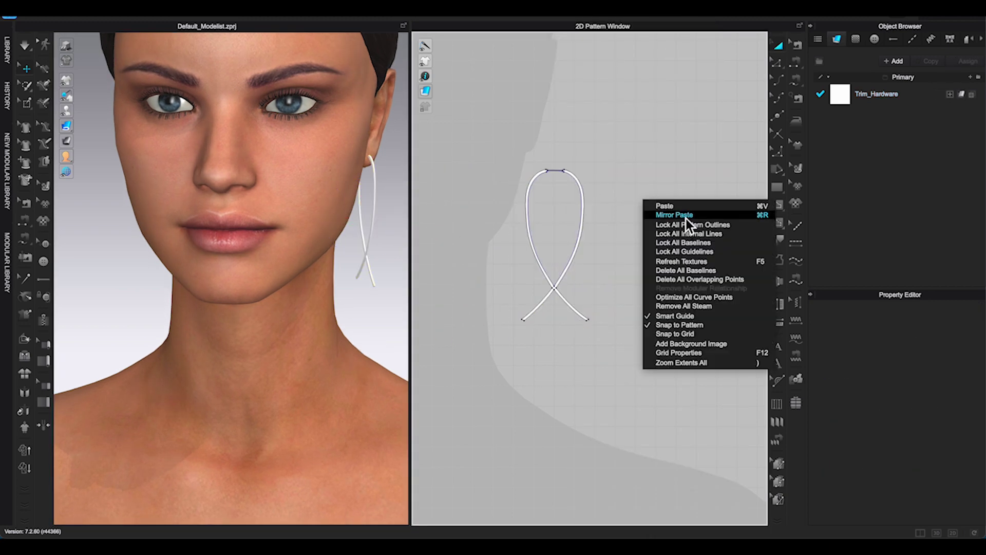
{"action": "left_click", "coordinate": [689, 215]}
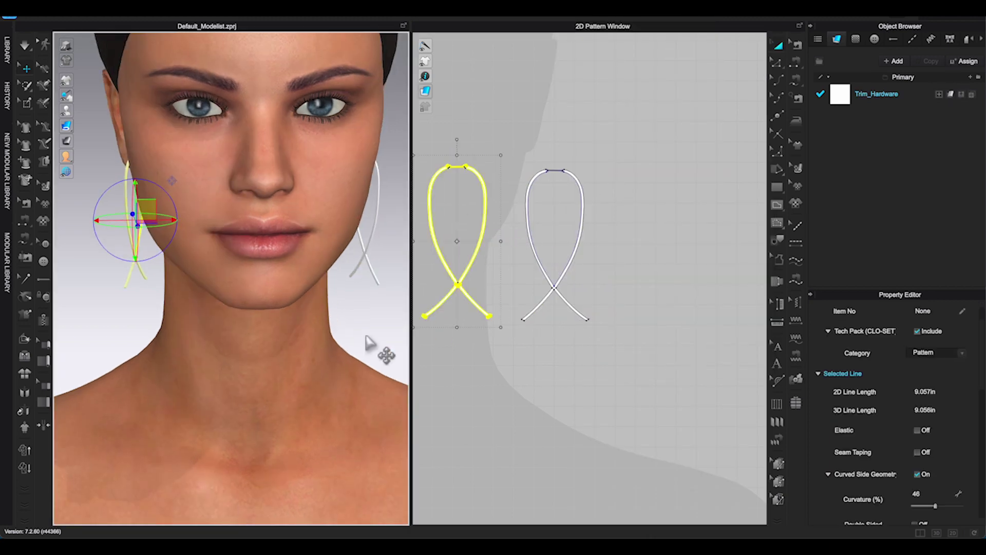
Hide the avatar and frame both ribbon earrings closely in the 3D view.
{"action": "right_click_drag", "start_coordinate": [375, 342], "coordinate": [283, 265]}
{"action": "key", "text": "shift+a"}
{"action": "right_click_drag", "start_coordinate": [245, 325], "coordinate": [286, 336]}
{"action": "middle_click_drag", "start_coordinate": [286, 337], "coordinate": [209, 368]}
{"action": "scroll", "coordinate": [209, 368], "scroll_direction": "up", "scroll_amount": 5}
{"action": "middle_click_drag", "start_coordinate": [209, 367], "coordinate": [230, 372]}
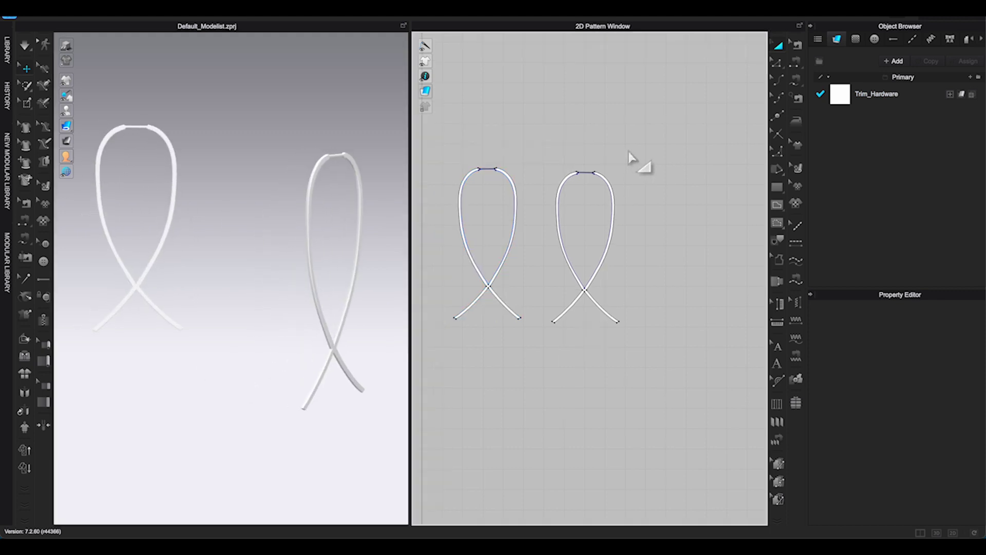
Recolour the Trim_Hardware fabric used by both ribbon earrings to golden yellow.
{"action": "middle_click_drag", "start_coordinate": [629, 152], "coordinate": [701, 160]}
{"action": "key", "text": "ctrl+a"}
{"action": "scroll", "coordinate": [904, 485], "scroll_direction": "down", "scroll_amount": 10}
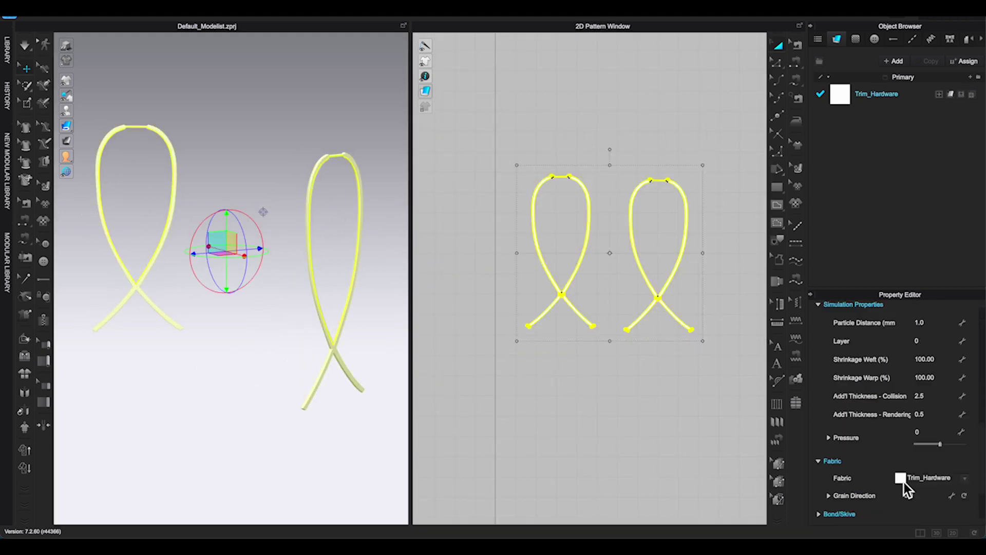
{"action": "left_click", "coordinate": [873, 95]}
{"action": "scroll", "coordinate": [951, 439], "scroll_direction": "down", "scroll_amount": 5}
{"action": "scroll", "coordinate": [953, 447], "scroll_direction": "down", "scroll_amount": 4}
{"action": "left_click", "coordinate": [958, 496]}
{"action": "left_click", "coordinate": [541, 140]}
{"action": "left_click", "coordinate": [562, 149]}
{"action": "left_click", "coordinate": [519, 160]}
{"action": "left_click", "coordinate": [433, 396]}
{"action": "left_click", "coordinate": [257, 343]}
{"action": "scroll", "coordinate": [257, 350], "scroll_direction": "up", "scroll_amount": 2}
Save the project as a new file named gold loop earrings.
{"action": "left_click", "coordinate": [150, 8]}
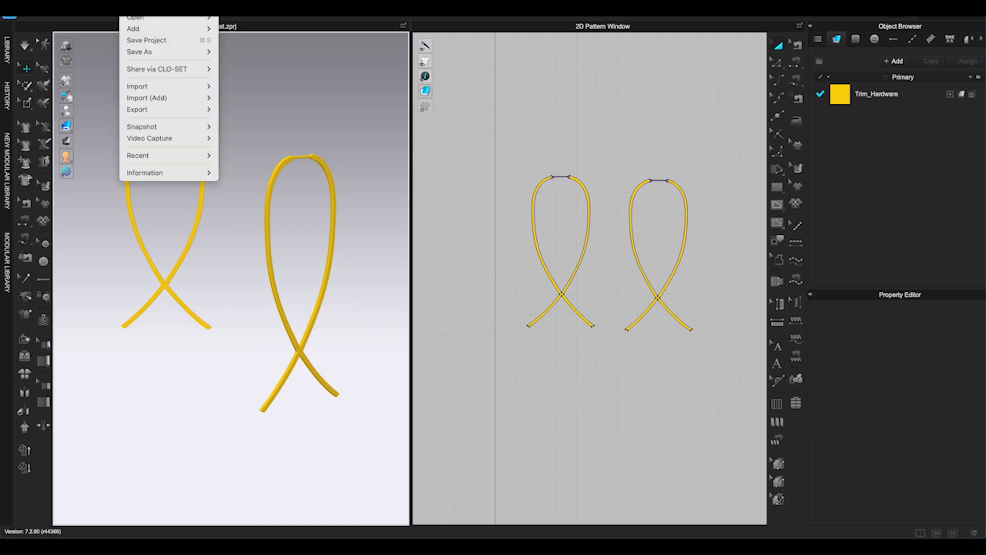
{"action": "mouse_move", "coordinate": [153, 86]}
{"action": "mouse_move", "coordinate": [158, 53]}
{"action": "left_click", "coordinate": [231, 51]}
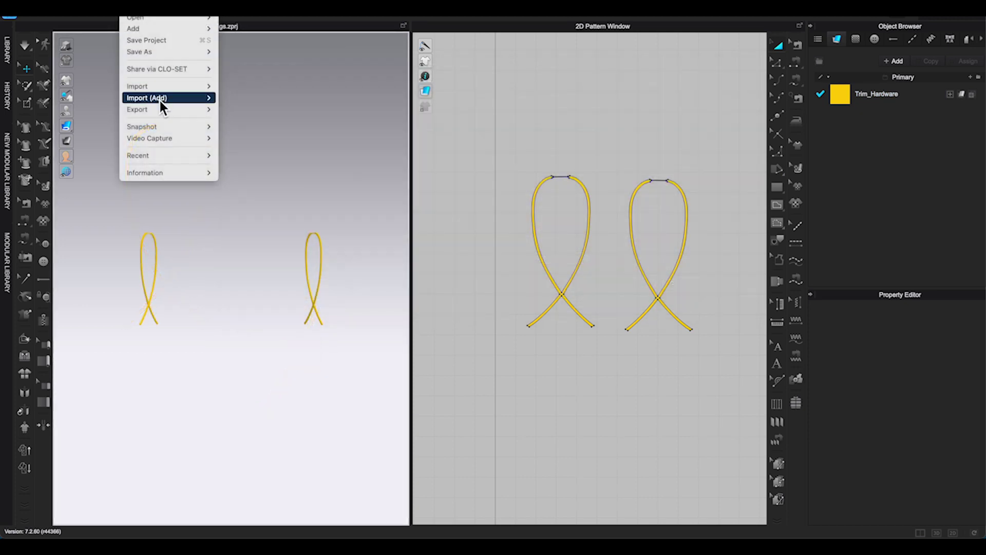
Export both earrings as an FBX named Earring into the accessories folder, as a thick single object at cm (DAZ Studio) scale.
{"action": "mouse_move", "coordinate": [160, 106]}
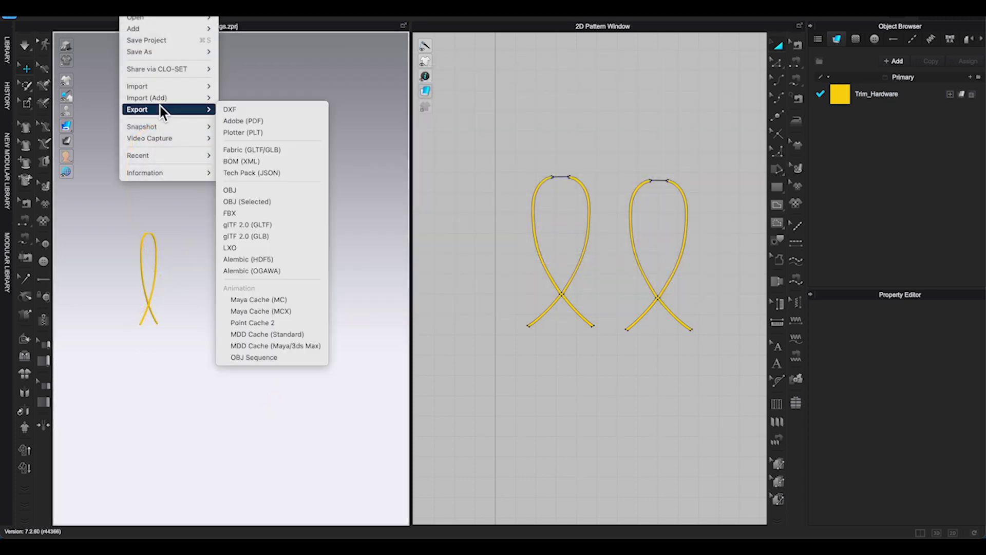
{"action": "left_click", "coordinate": [262, 213]}
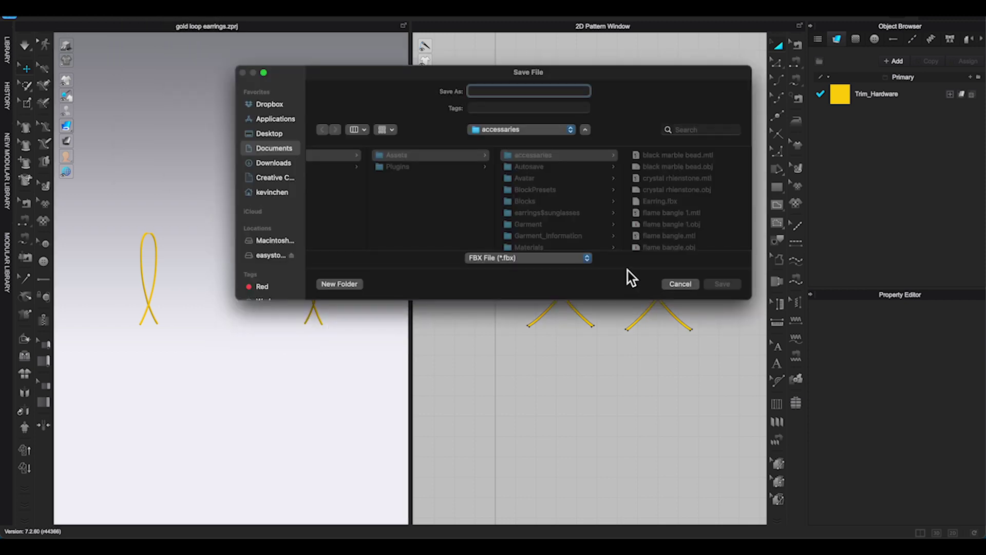
{"action": "type", "text": "Earring"}
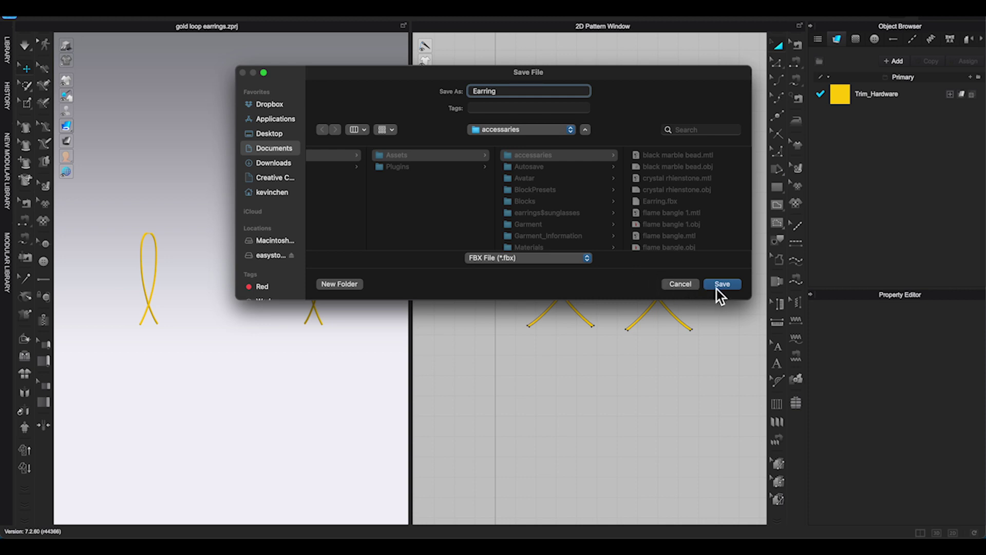
{"action": "left_click", "coordinate": [721, 284]}
{"action": "left_click", "coordinate": [531, 239]}
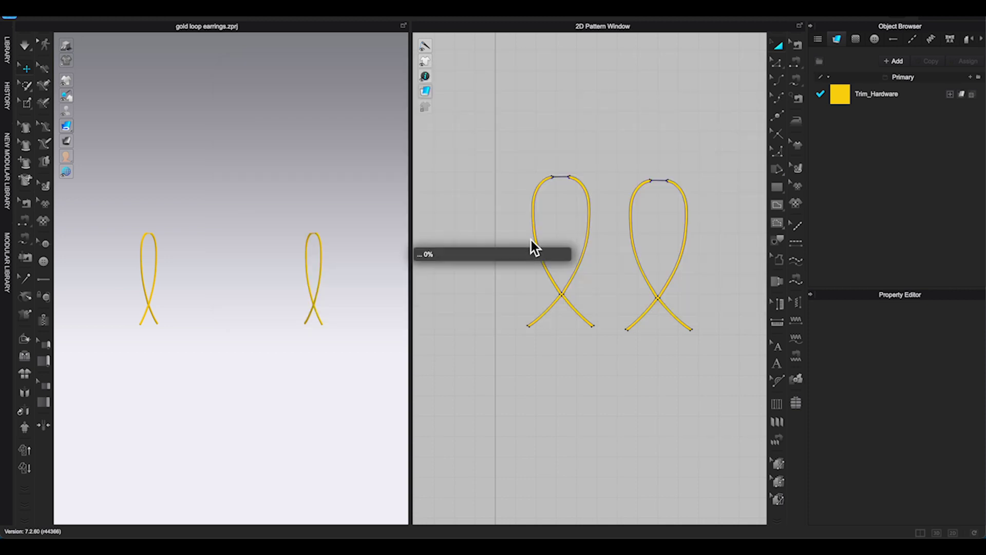
{"action": "left_click_drag", "start_coordinate": [451, 66], "coordinate": [414, 15]}
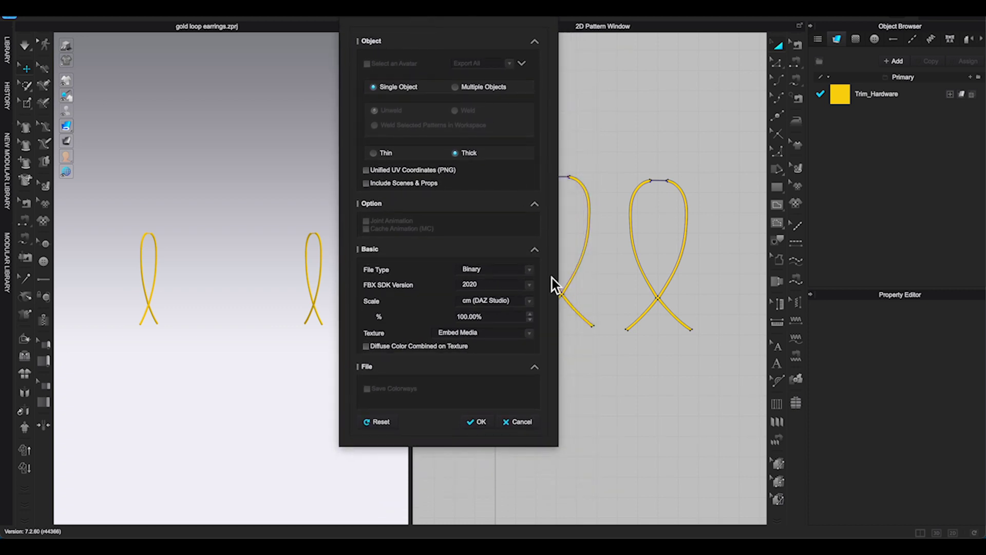
{"action": "left_click", "coordinate": [479, 423]}
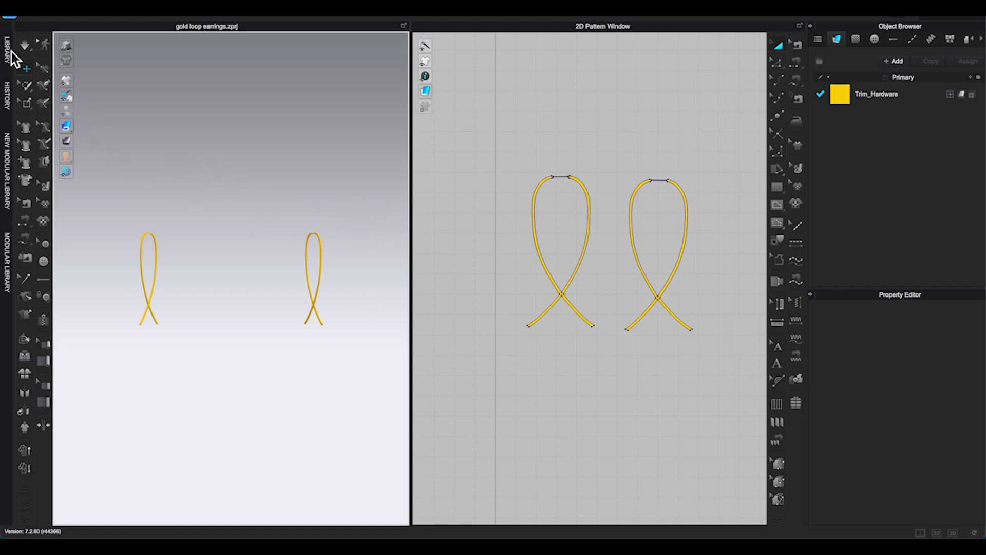
Load the female avatar FV2_Camilla.avt from the library's Female_V2 folder into the scene with the earrings.
{"action": "left_click", "coordinate": [9, 52]}
{"action": "left_click", "coordinate": [38, 81]}
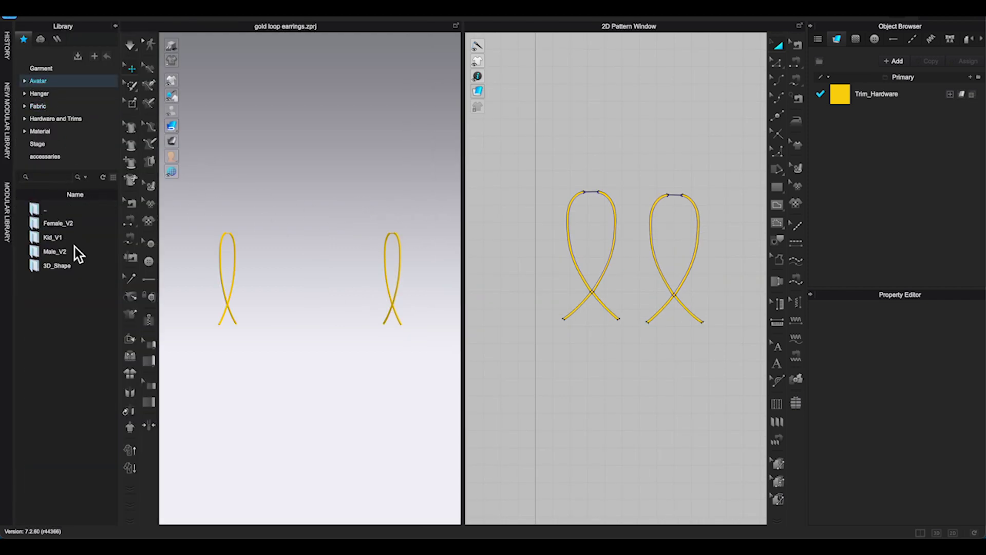
{"action": "double_click", "coordinate": [53, 226]}
{"action": "double_click", "coordinate": [47, 338]}
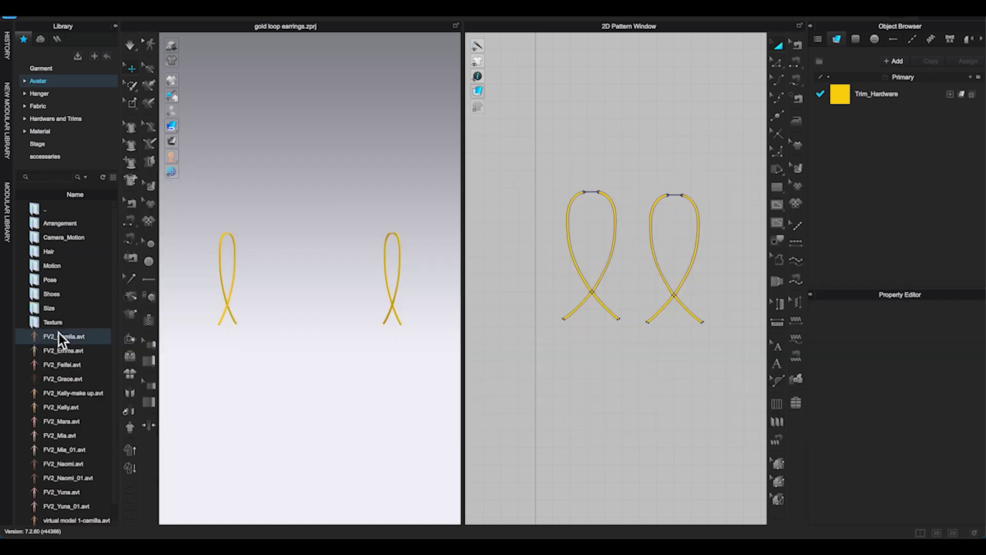
{"action": "left_click", "coordinate": [116, 30]}
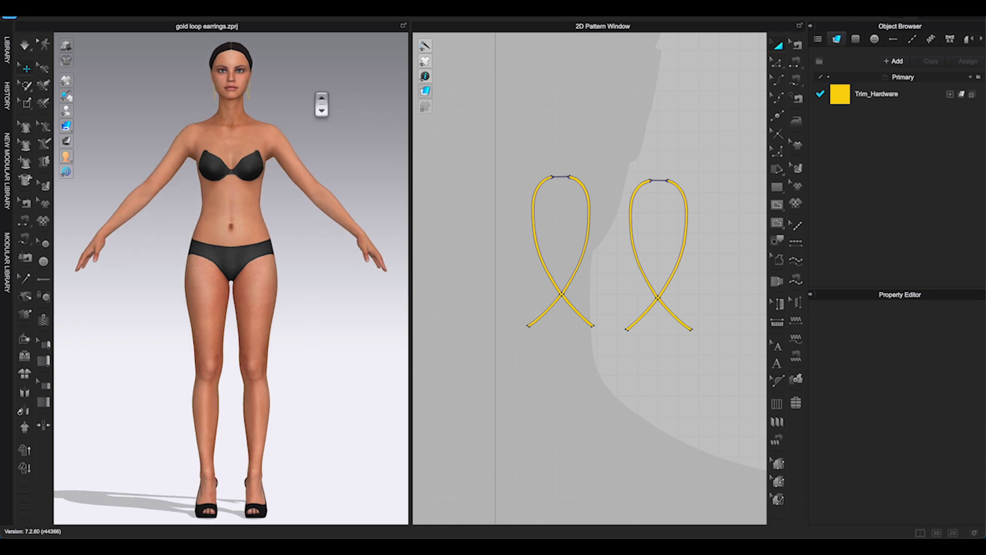
{"action": "scroll", "coordinate": [321, 104], "scroll_direction": "up", "scroll_amount": 5}
{"action": "middle_click_drag", "start_coordinate": [338, 80], "coordinate": [311, 302]}
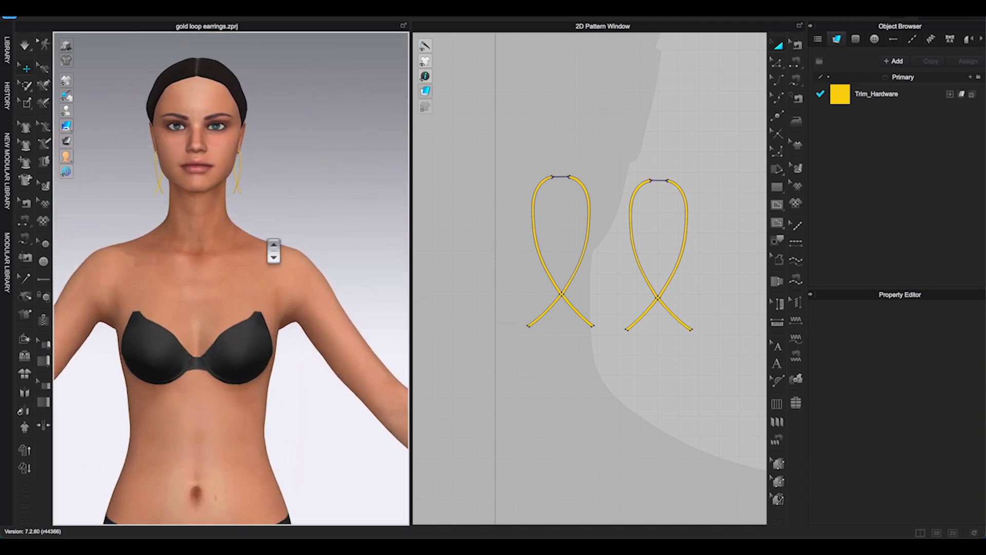
{"action": "scroll", "coordinate": [274, 251], "scroll_direction": "up", "scroll_amount": 1}
{"action": "middle_click_drag", "start_coordinate": [295, 120], "coordinate": [304, 178]}
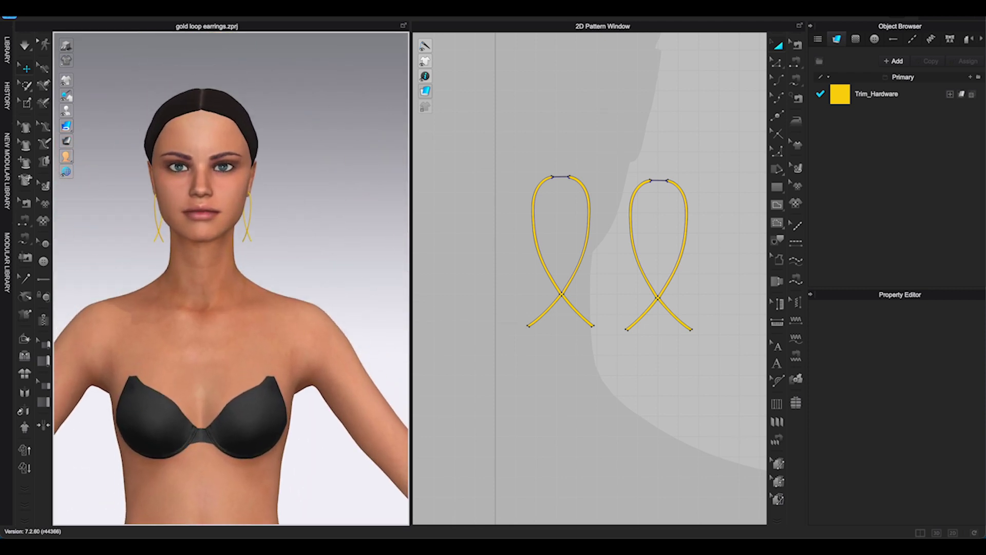
Set up an Earring accessory registration using Earring.fbx, with gold loop earrings.png as its custom image.
{"action": "left_click", "coordinate": [376, 4]}
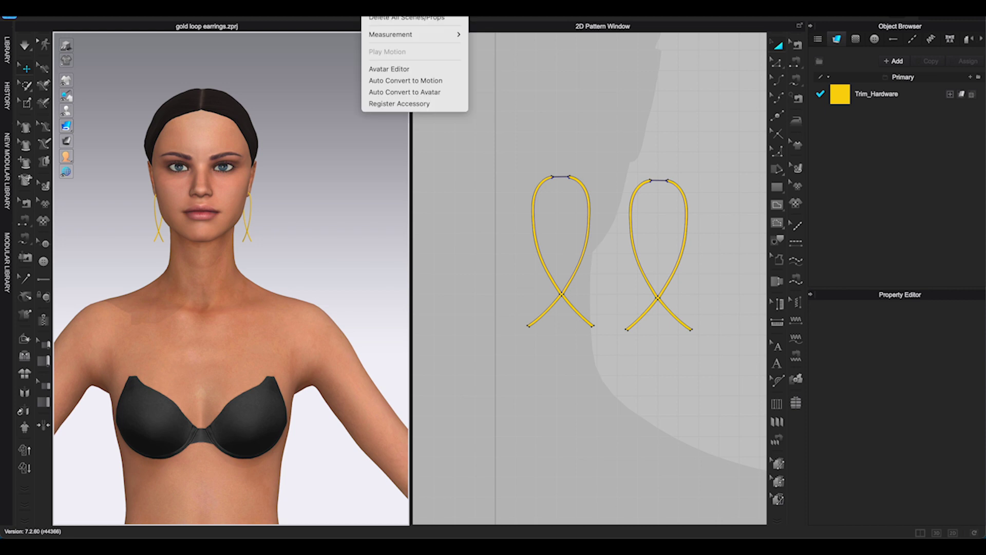
{"action": "left_click", "coordinate": [405, 105]}
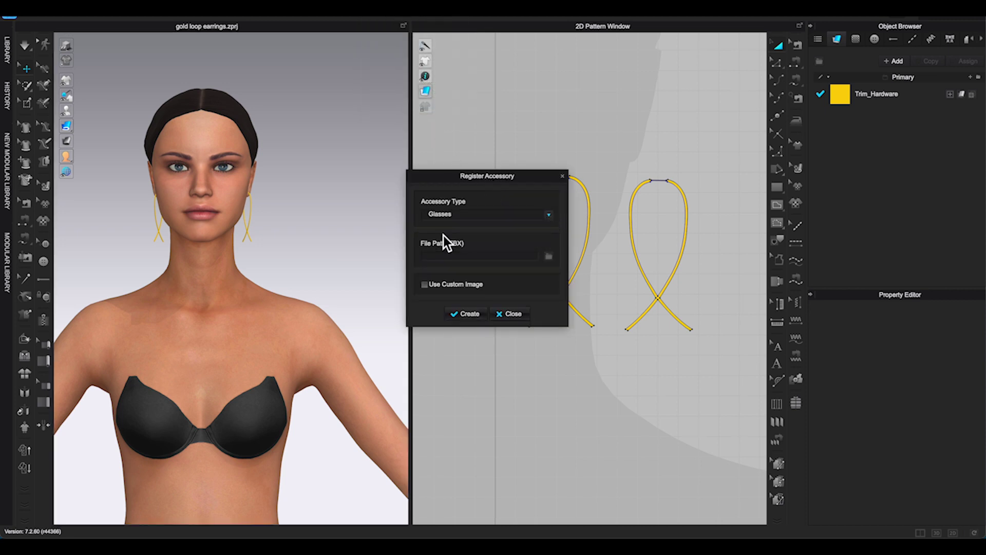
{"action": "left_click", "coordinate": [549, 215]}
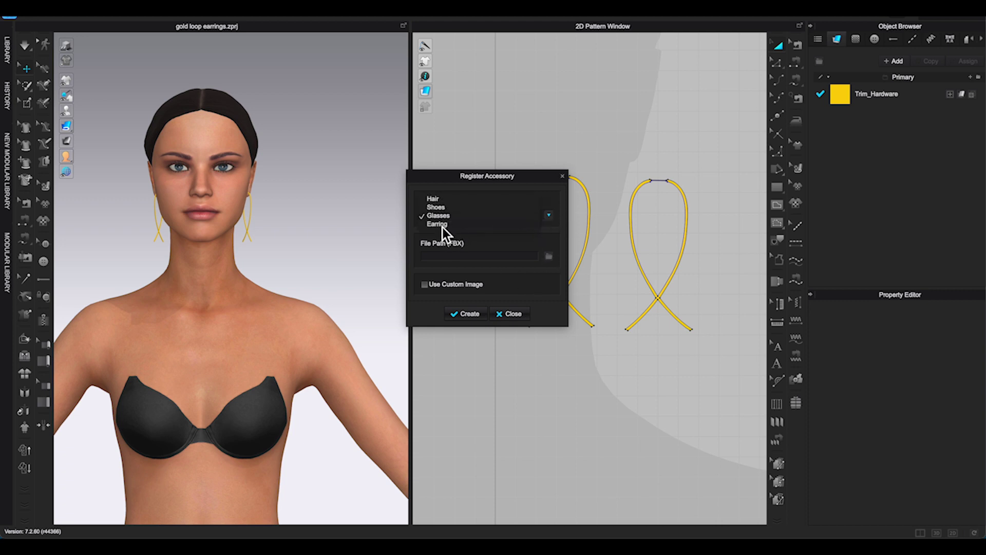
{"action": "left_click", "coordinate": [548, 256]}
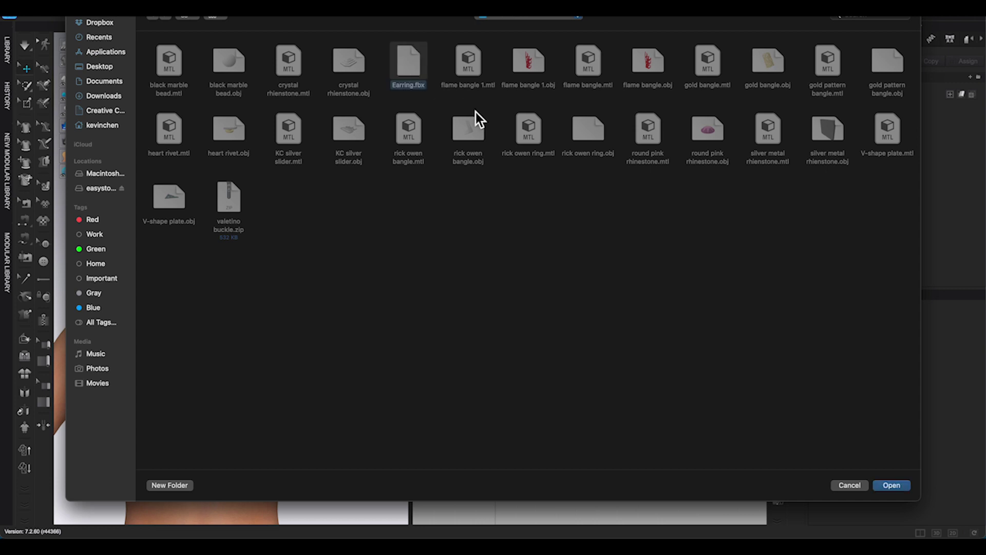
{"action": "left_click", "coordinate": [893, 485]}
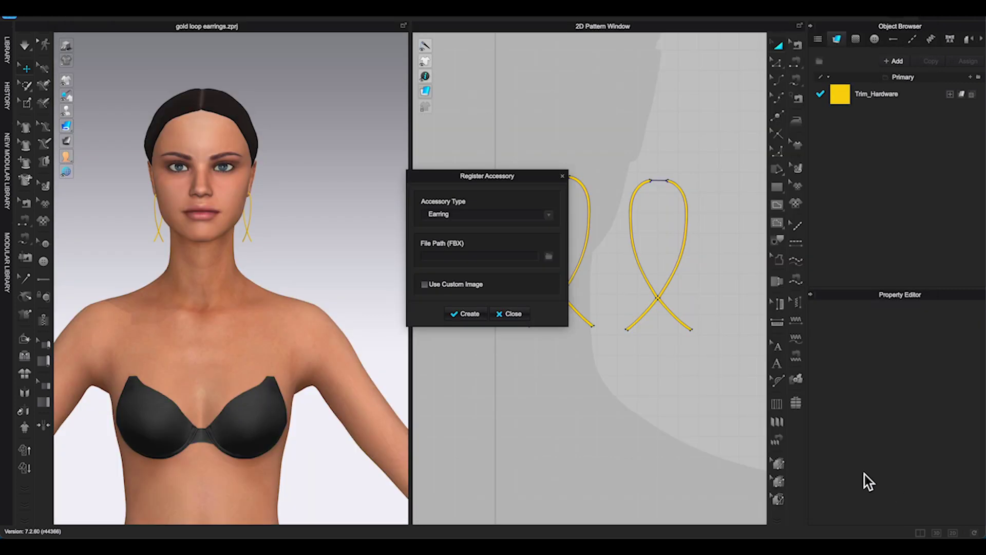
{"action": "left_click", "coordinate": [426, 287]}
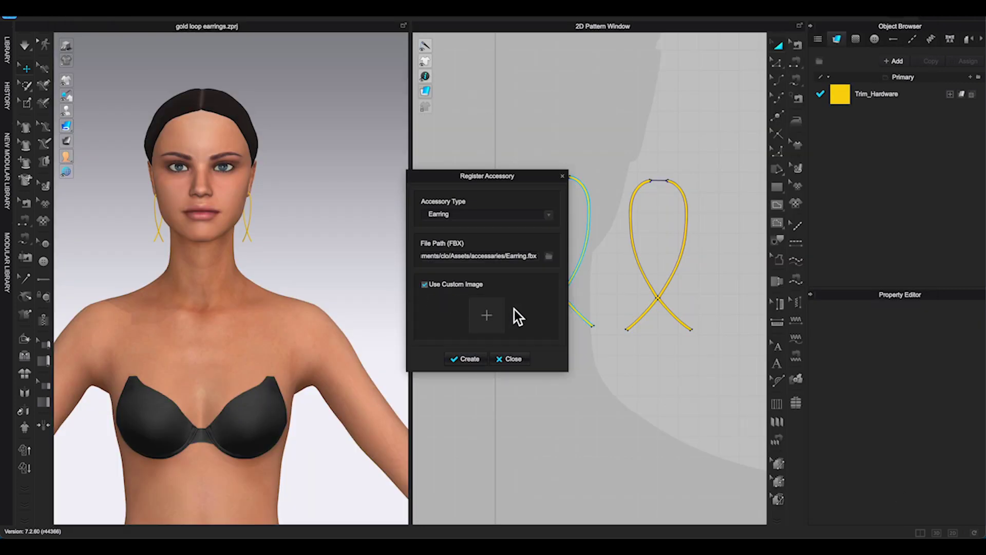
{"action": "left_click", "coordinate": [501, 316]}
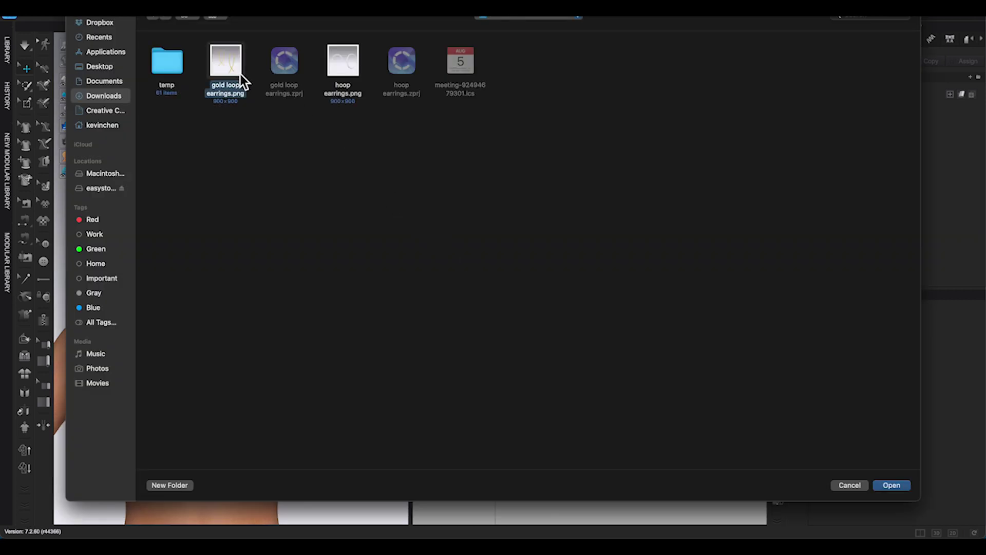
{"action": "left_click", "coordinate": [893, 485]}
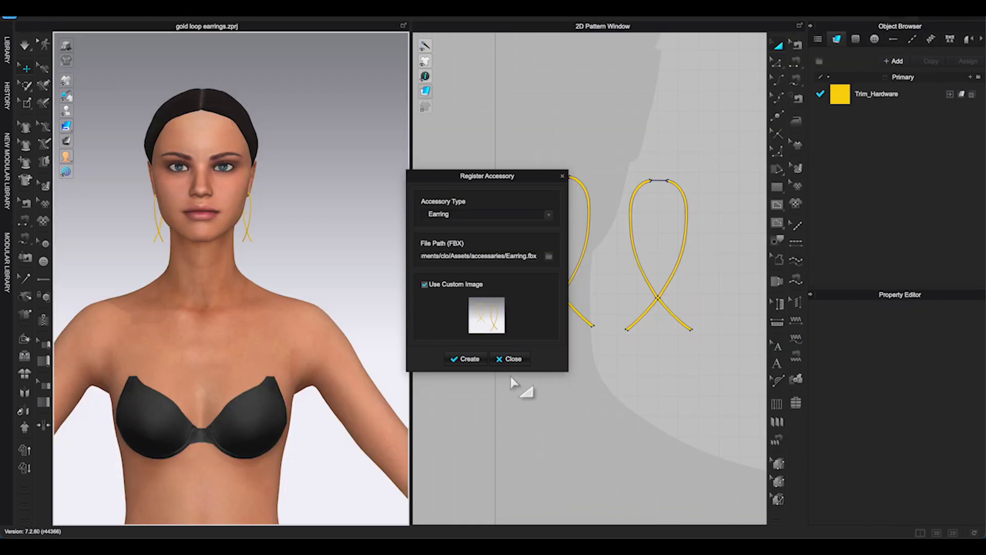
Create the accessory and save it as Gold loop earrings in the earrings$sunglasses folder.
{"action": "left_click", "coordinate": [473, 361]}
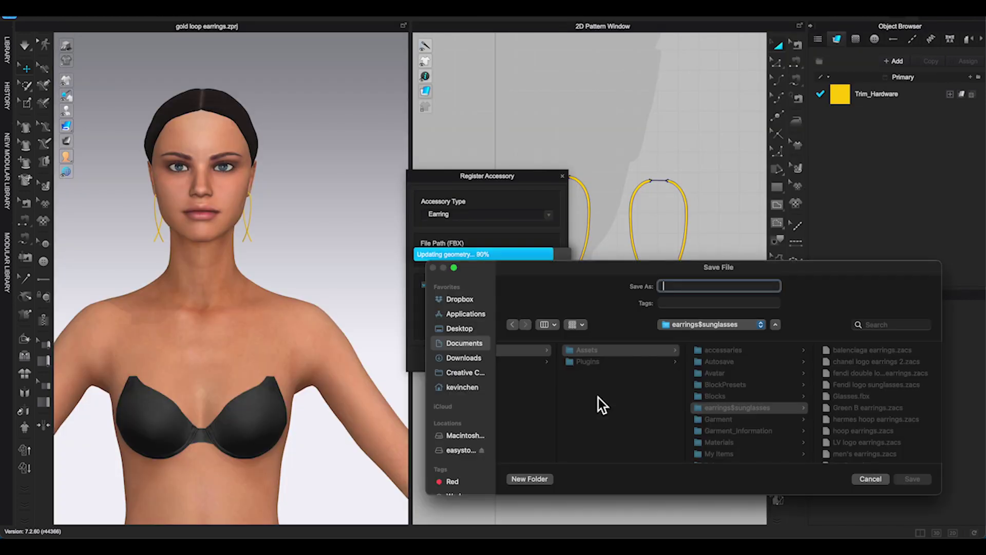
{"action": "type", "text": "Gold loo"}
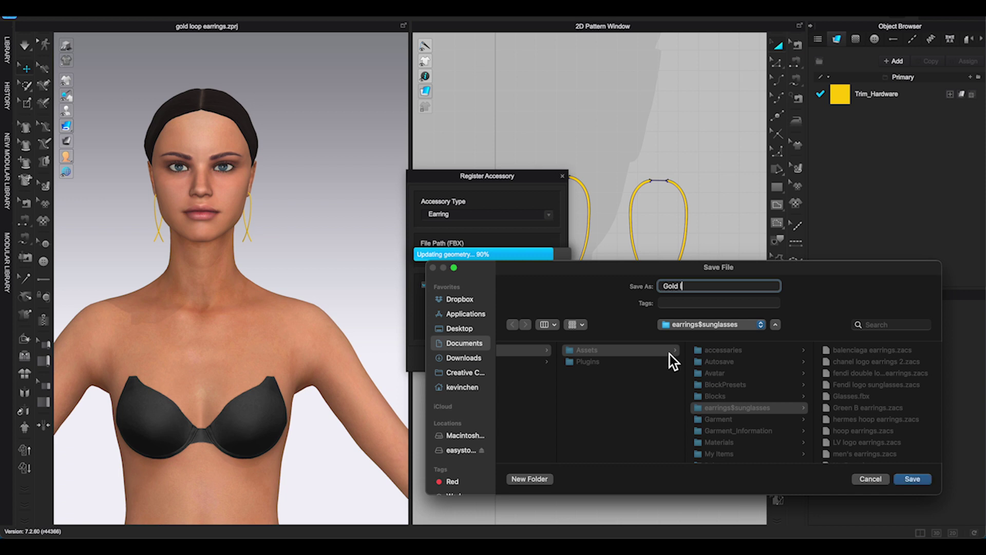
{"action": "type", "text": "p earrings"}
{"action": "left_click", "coordinate": [908, 477]}
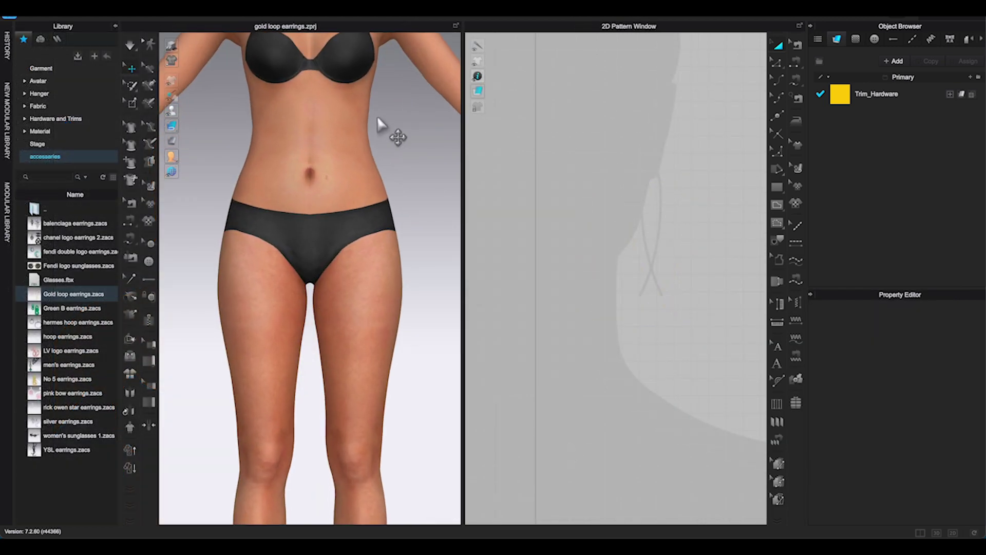
Examine how the registered gold loop earrings sit on the avatar's ears from several angles.
{"action": "middle_click_drag", "start_coordinate": [378, 117], "coordinate": [356, 423]}
{"action": "scroll", "coordinate": [311, 276], "scroll_direction": "up", "scroll_amount": 5}
{"action": "right_click_drag", "start_coordinate": [311, 278], "coordinate": [334, 279]}
{"action": "scroll", "coordinate": [350, 287], "scroll_direction": "down", "scroll_amount": 3}
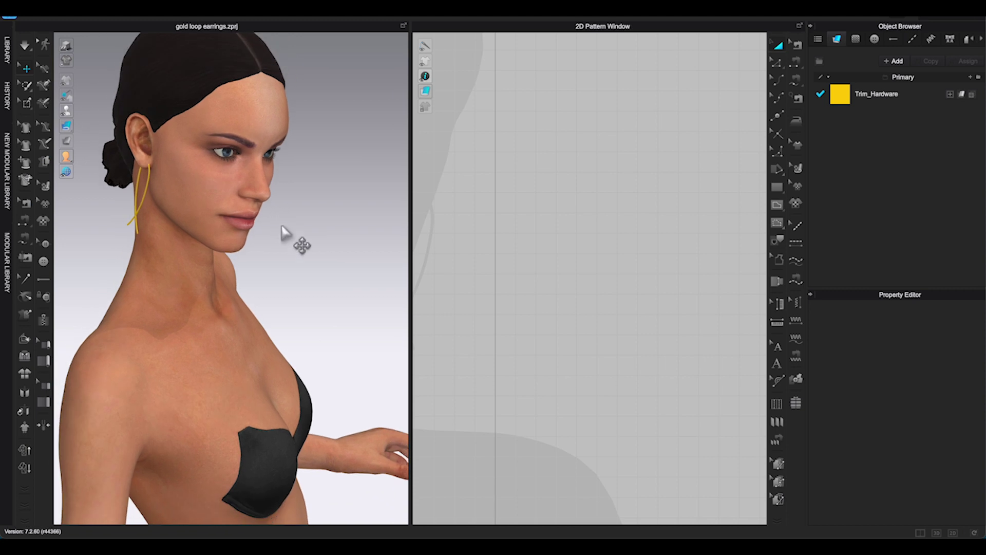
{"action": "right_click_drag", "start_coordinate": [282, 226], "coordinate": [250, 227]}
{"action": "middle_click_drag", "start_coordinate": [263, 226], "coordinate": [340, 240]}
{"action": "right_click_drag", "start_coordinate": [343, 247], "coordinate": [377, 251]}
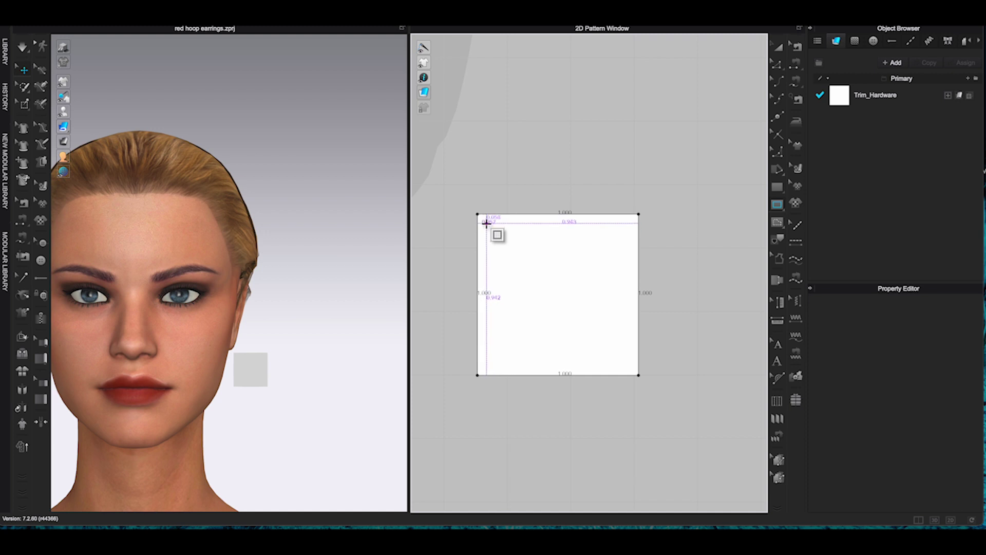
Draw a tall internal rectangle about 0.15 wide and 0.85 high in the square pattern and paste copies beside it to make four.
{"action": "left_click_drag", "start_coordinate": [485, 222], "coordinate": [510, 366]}
{"action": "key", "text": "ctrl+z"}
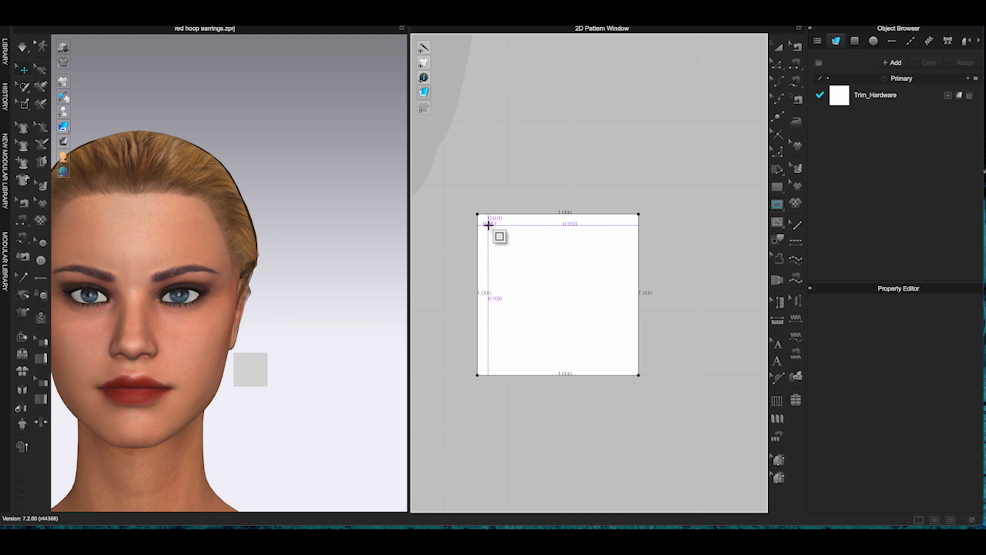
{"action": "left_click_drag", "start_coordinate": [487, 225], "coordinate": [512, 361]}
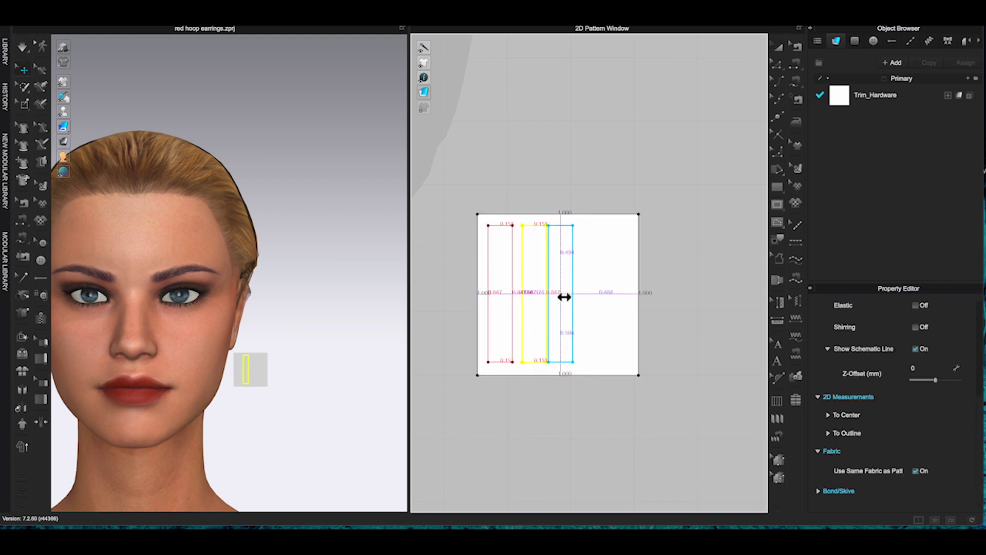
{"action": "left_click", "coordinate": [571, 295]}
{"action": "key", "text": "super+v"}
{"action": "left_click", "coordinate": [604, 295]}
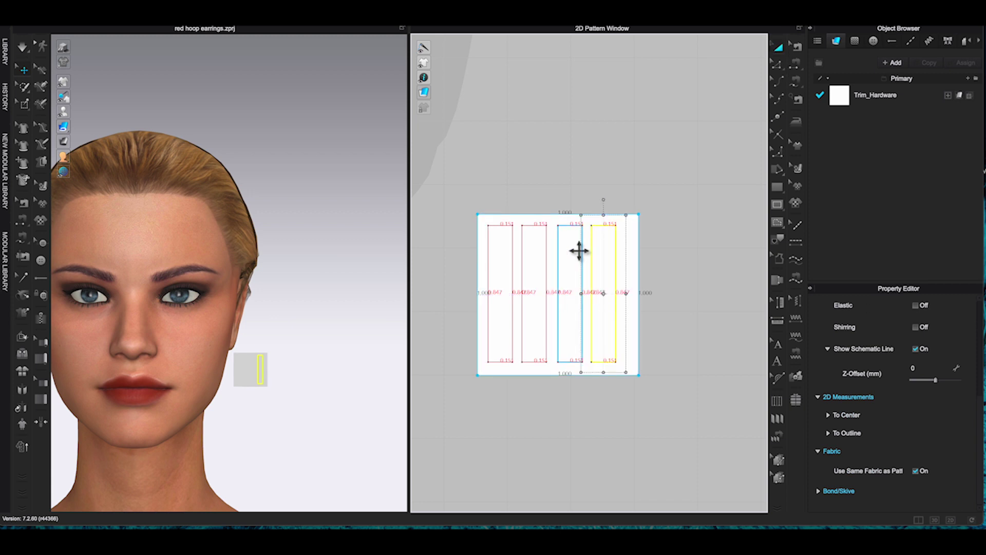
Enlarge the four internal rectangles together to about 0.167 wide and 0.866 high and convert them into holes.
{"action": "key", "text": "ctrl+a"}
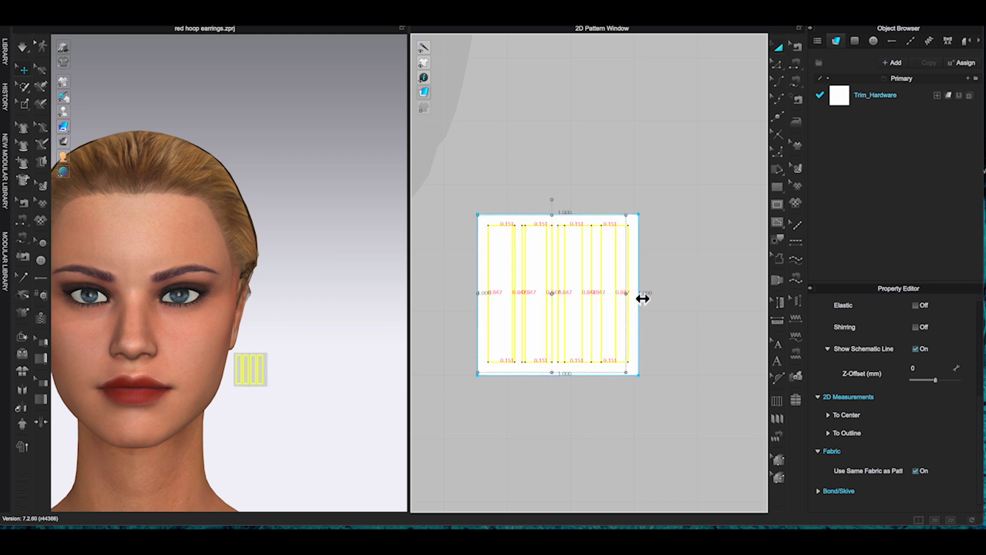
{"action": "right_click", "coordinate": [629, 337]}
{"action": "left_click", "coordinate": [672, 226]}
Set the particle distance of the barred frame pattern below the ear to 1 mm.
{"action": "scroll", "coordinate": [329, 387], "scroll_direction": "up", "scroll_amount": 5}
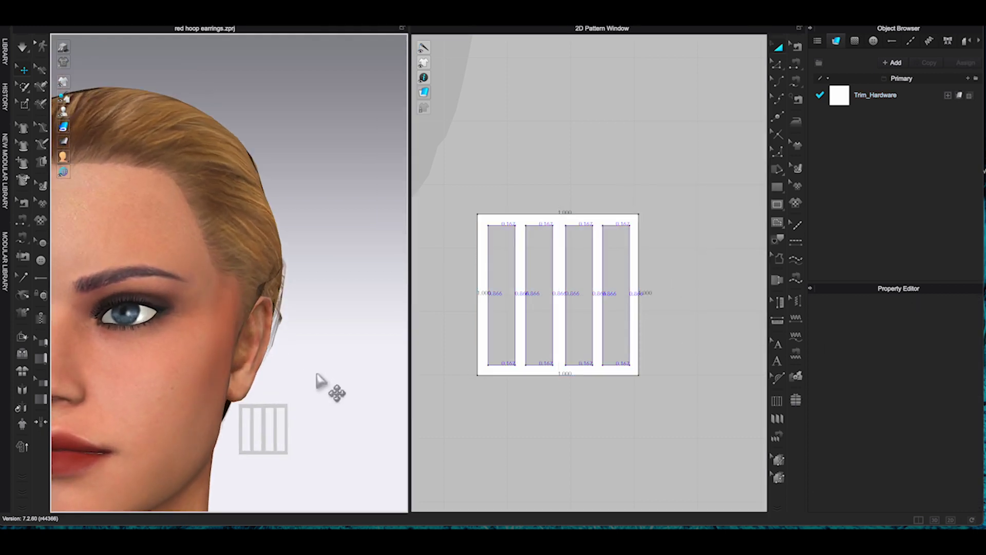
{"action": "middle_click_drag", "start_coordinate": [319, 378], "coordinate": [338, 306]}
{"action": "right_click_drag", "start_coordinate": [338, 307], "coordinate": [262, 308]}
{"action": "left_click_drag", "start_coordinate": [463, 183], "coordinate": [660, 395]}
{"action": "scroll", "coordinate": [949, 460], "scroll_direction": "down", "scroll_amount": 5}
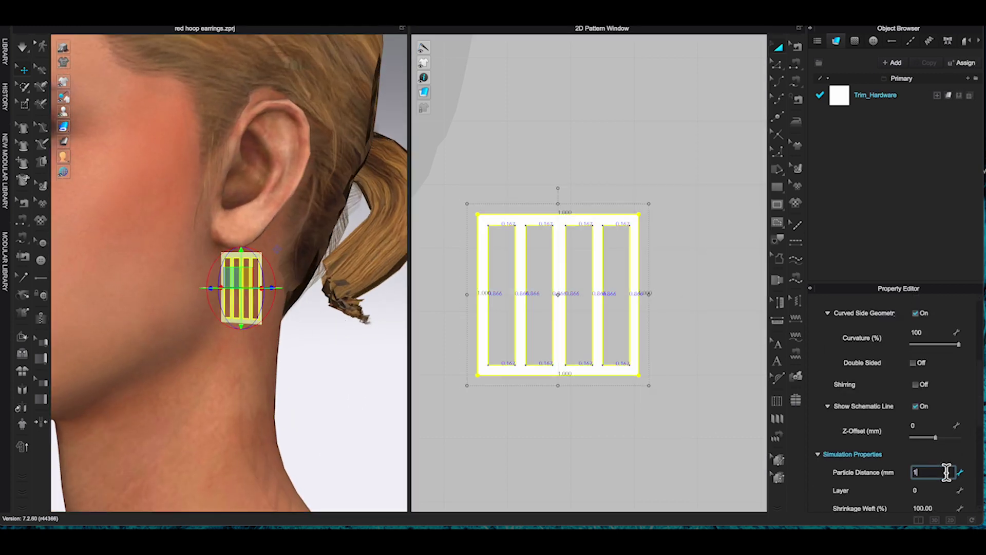
{"action": "left_click", "coordinate": [944, 468]}
{"action": "type", "text": "1"}
{"action": "key", "text": "Return"}
Try an additional rendering thickness of 3 for the barred frame.
{"action": "left_click", "coordinate": [478, 293]}
{"action": "scroll", "coordinate": [908, 465], "scroll_direction": "down", "scroll_amount": 5}
{"action": "left_click", "coordinate": [939, 456]}
{"action": "type", "text": "3"}
{"action": "key", "text": "Return"}
{"action": "mouse_move", "coordinate": [372, 355]}
{"action": "right_mouse_down"}
{"action": "mouse_move", "coordinate": [304, 363]}
{"action": "mouse_move", "coordinate": [367, 359]}
{"action": "right_mouse_up"}
{"action": "left_click", "coordinate": [305, 363]}
Turn off the curved side geometry of the barred frame so its edges are square.
{"action": "left_click_drag", "start_coordinate": [471, 187], "coordinate": [660, 395]}
{"action": "scroll", "coordinate": [880, 419], "scroll_direction": "down", "scroll_amount": 5}
{"action": "scroll", "coordinate": [880, 418], "scroll_direction": "up", "scroll_amount": 4}
{"action": "left_click", "coordinate": [918, 346]}
{"action": "left_click", "coordinate": [329, 385]}
{"action": "right_click_drag", "start_coordinate": [331, 390], "coordinate": [367, 398]}
Set the additional rendering thickness of the barred frame to 2.
{"action": "left_click_drag", "start_coordinate": [461, 199], "coordinate": [652, 395]}
{"action": "scroll", "coordinate": [909, 480], "scroll_direction": "down", "scroll_amount": 4}
{"action": "left_click", "coordinate": [934, 421]}
{"action": "type", "text": "2"}
{"action": "left_click", "coordinate": [378, 410]}
{"action": "mouse_move", "coordinate": [377, 410]}
{"action": "right_mouse_down"}
{"action": "mouse_move", "coordinate": [308, 411]}
{"action": "mouse_move", "coordinate": [376, 417]}
{"action": "right_mouse_up"}
Copy the whole barred frame pattern and paste the copy beside the original.
{"action": "left_click_drag", "start_coordinate": [457, 178], "coordinate": [669, 409]}
{"action": "key", "text": "super+c"}
{"action": "key", "text": "super+v"}
{"action": "left_click", "coordinate": [736, 297]}
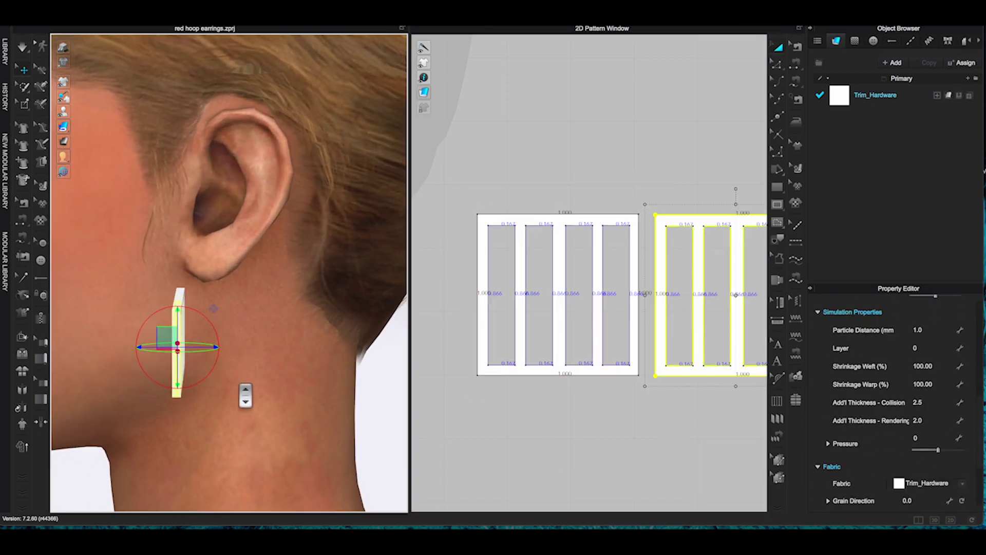
Turn the copied frame perpendicular to the original in 3D and align it with the original's vertical edge.
{"action": "scroll", "coordinate": [244, 411], "scroll_direction": "down", "scroll_amount": 5}
{"action": "middle_click_drag", "start_coordinate": [243, 412], "coordinate": [242, 240]}
{"action": "middle_click_drag", "start_coordinate": [260, 442], "coordinate": [277, 324]}
{"action": "right_click_drag", "start_coordinate": [277, 325], "coordinate": [282, 265]}
{"action": "middle_click_drag", "start_coordinate": [272, 405], "coordinate": [286, 222]}
{"action": "right_click_drag", "start_coordinate": [286, 222], "coordinate": [281, 410]}
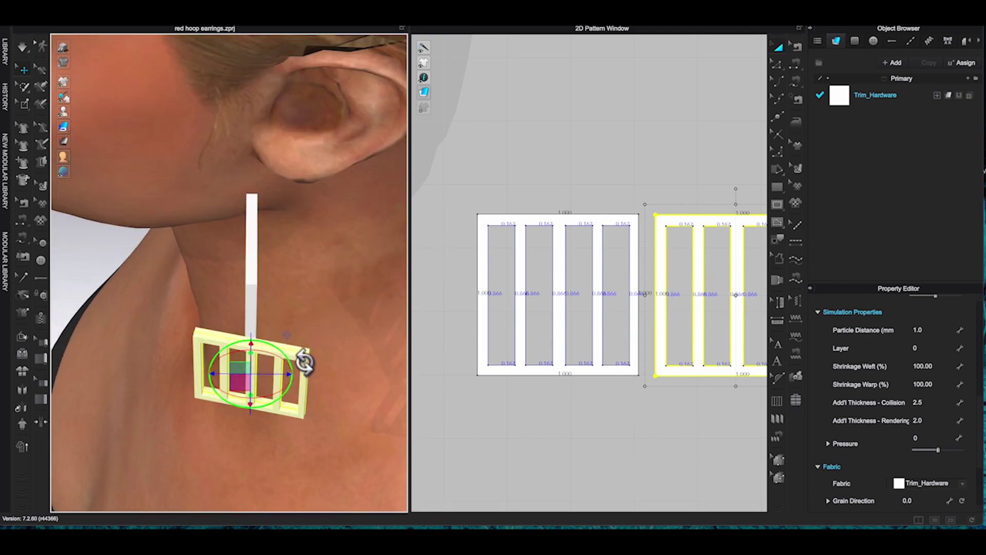
{"action": "right_click_drag", "start_coordinate": [332, 378], "coordinate": [384, 341]}
{"action": "right_click_drag", "start_coordinate": [170, 411], "coordinate": [186, 415]}
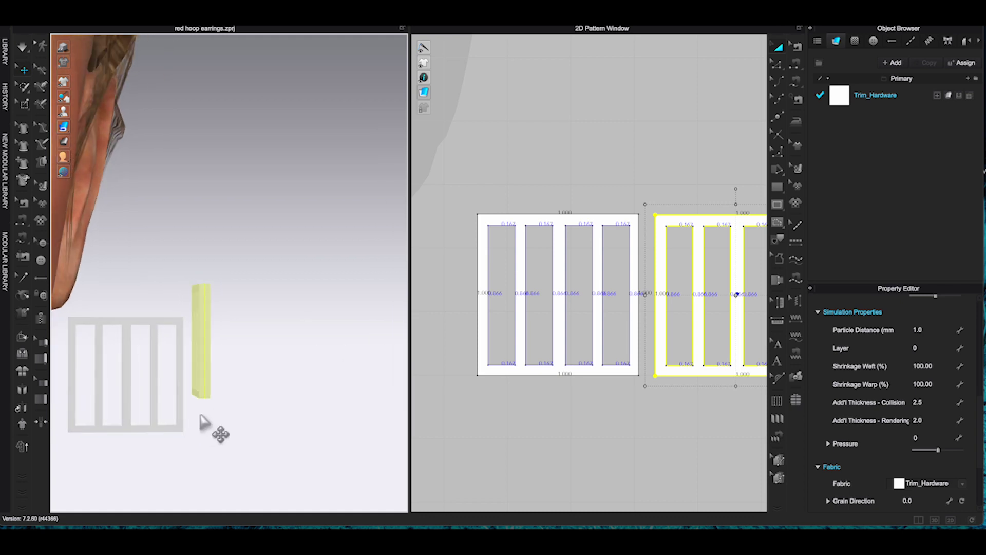
{"action": "scroll", "coordinate": [186, 415], "scroll_direction": "up", "scroll_amount": 5}
{"action": "right_click_drag", "start_coordinate": [297, 412], "coordinate": [291, 376]}
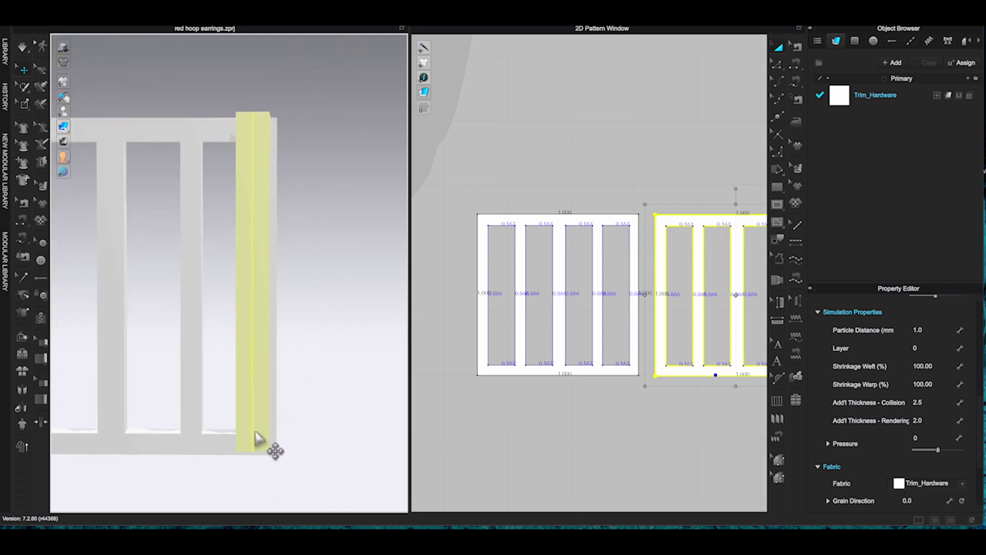
{"action": "right_click_drag", "start_coordinate": [303, 441], "coordinate": [370, 337]}
Paste another barred frame above the existing ones and fit it in 3D as the next face of the cube.
{"action": "scroll", "coordinate": [331, 390], "scroll_direction": "down", "scroll_amount": 3}
{"action": "right_click_drag", "start_coordinate": [330, 390], "coordinate": [381, 314]}
{"action": "key", "text": "ctrl+v"}
{"action": "left_click", "coordinate": [712, 127]}
{"action": "right_click_drag", "start_coordinate": [382, 252], "coordinate": [302, 240]}
{"action": "right_click_drag", "start_coordinate": [297, 357], "coordinate": [255, 295]}
{"action": "scroll", "coordinate": [301, 352], "scroll_direction": "up", "scroll_amount": 3}
{"action": "right_click_drag", "start_coordinate": [301, 352], "coordinate": [221, 359]}
Paste further copies of the barred frame below the existing patterns.
{"action": "left_click", "coordinate": [495, 369]}
{"action": "scroll", "coordinate": [496, 363], "scroll_direction": "down", "scroll_amount": 3}
{"action": "key", "text": "ctrl+c"}
{"action": "key", "text": "ctrl+v"}
{"action": "left_click", "coordinate": [605, 372]}
Move the remaining frame copies in 3D so their edges meet and close the cube-shaped cage.
{"action": "scroll", "coordinate": [294, 452], "scroll_direction": "down", "scroll_amount": 2}
{"action": "scroll", "coordinate": [294, 452], "scroll_direction": "down", "scroll_amount": 3}
{"action": "right_click_drag", "start_coordinate": [295, 421], "coordinate": [345, 351]}
{"action": "left_click_drag", "start_coordinate": [334, 351], "coordinate": [334, 264]}
{"action": "scroll", "coordinate": [331, 287], "scroll_direction": "up", "scroll_amount": 3}
{"action": "right_click_drag", "start_coordinate": [331, 298], "coordinate": [259, 303]}
{"action": "left_click_drag", "start_coordinate": [223, 334], "coordinate": [231, 334]}
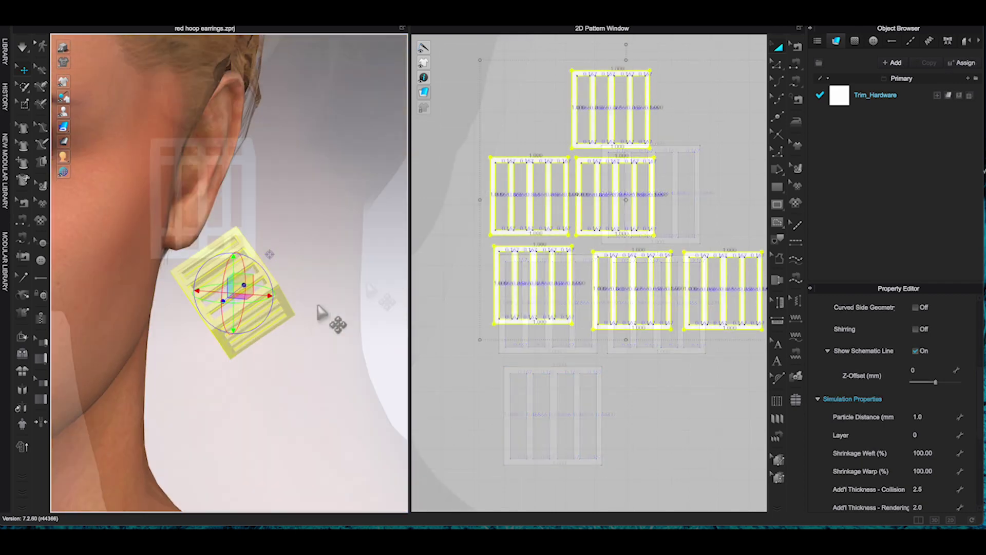
{"action": "right_click_drag", "start_coordinate": [330, 320], "coordinate": [293, 348]}
{"action": "scroll", "coordinate": [282, 324], "scroll_direction": "up", "scroll_amount": 2}
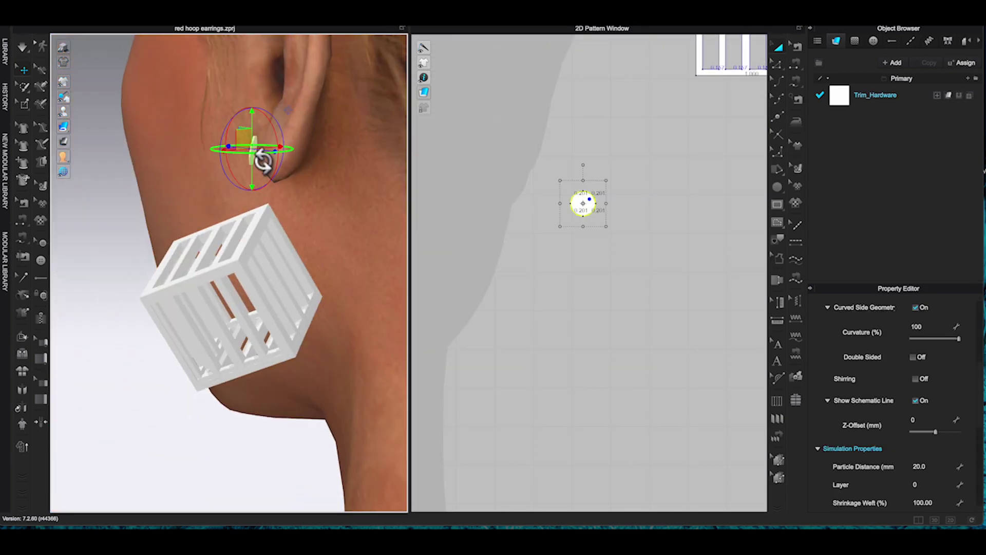
{"action": "scroll", "coordinate": [942, 449], "scroll_direction": "down", "scroll_amount": 1}
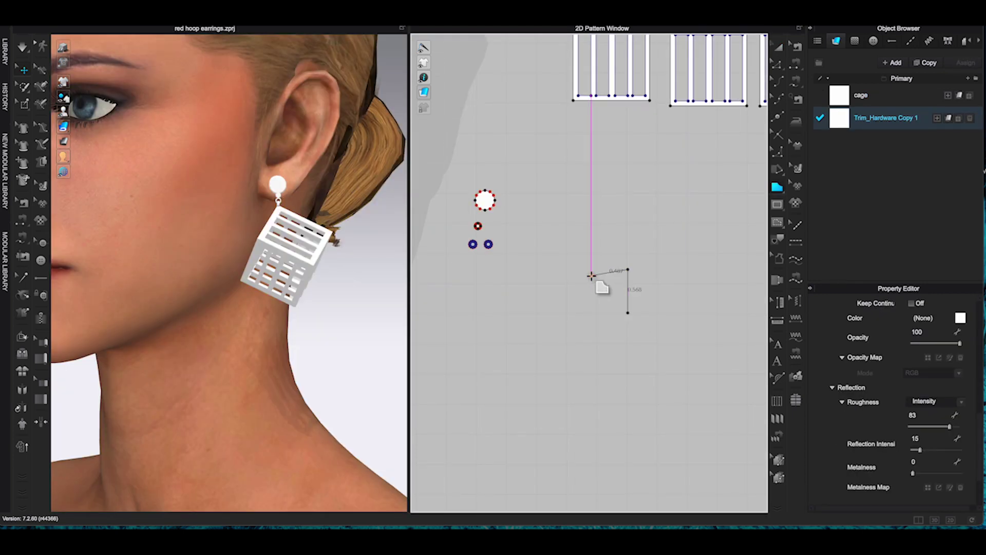
Draw half a heart as a polygon with a curved upper edge and unfold it across its straight vertical edge.
{"action": "left_click", "coordinate": [591, 276]}
{"action": "scroll", "coordinate": [668, 287], "scroll_direction": "up", "scroll_amount": 3}
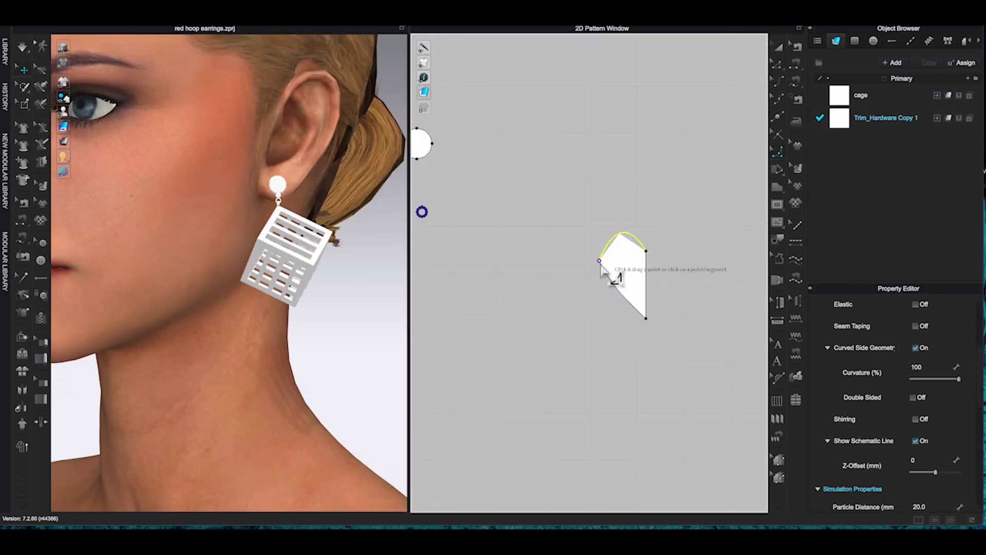
{"action": "right_click", "coordinate": [646, 273]}
{"action": "left_click", "coordinate": [683, 379]}
Set the particle distance of the heart pattern to 0.8 mm.
{"action": "left_click", "coordinate": [778, 47]}
{"action": "left_click", "coordinate": [646, 275]}
{"action": "scroll", "coordinate": [948, 457], "scroll_direction": "down", "scroll_amount": 5}
{"action": "double_click", "coordinate": [919, 441]}
{"action": "type", "text": "0.8"}
{"action": "key", "text": "Return"}
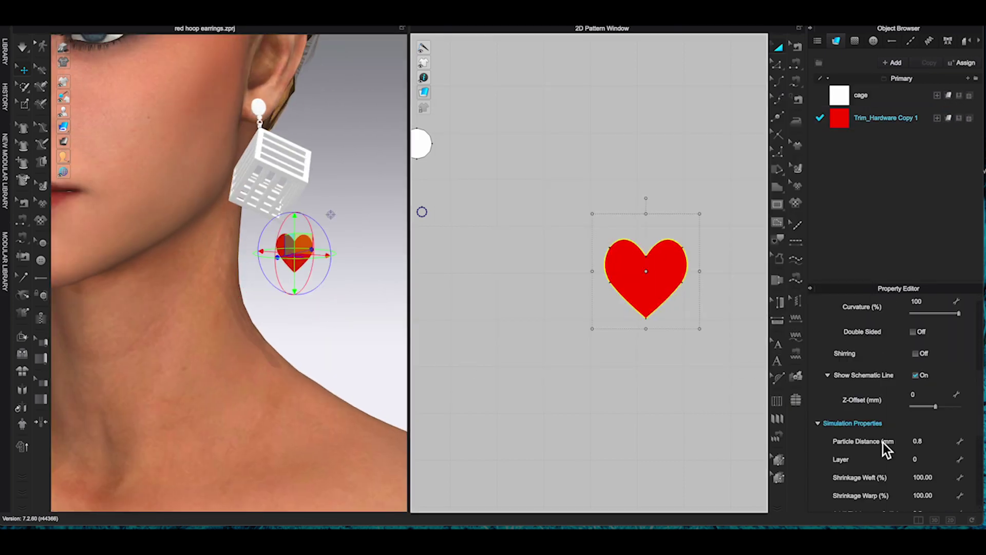
{"action": "scroll", "coordinate": [826, 446], "scroll_direction": "down", "scroll_amount": 2}
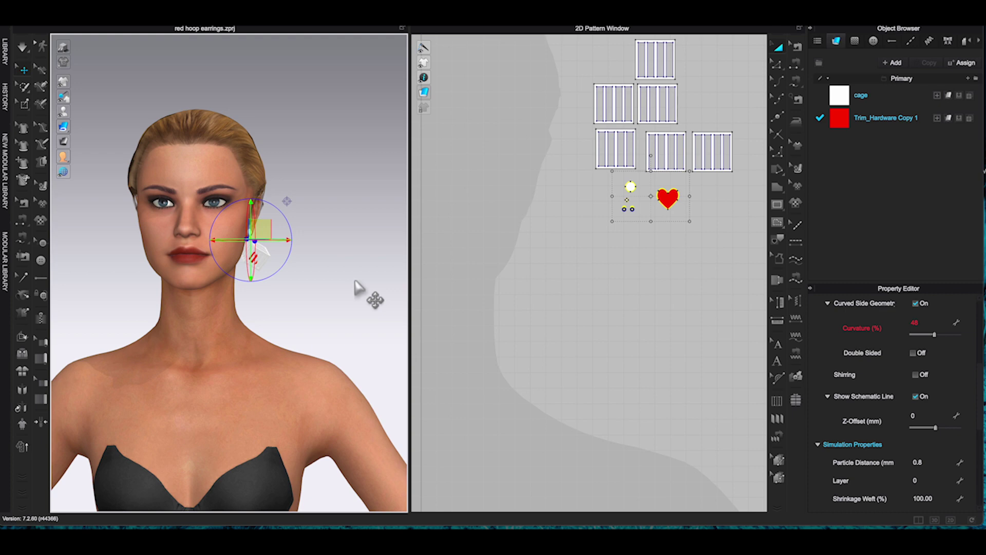
Select all cage earring patterns and place a mirrored copy of them for the avatar's other ear.
{"action": "scroll", "coordinate": [559, 241], "scroll_direction": "down", "scroll_amount": 4}
{"action": "left_click_drag", "start_coordinate": [560, 240], "coordinate": [688, 101]}
{"action": "right_click", "coordinate": [586, 176]}
{"action": "left_click", "coordinate": [667, 30]}
{"action": "right_click", "coordinate": [537, 117]}
{"action": "left_click", "coordinate": [565, 132]}
{"action": "left_click", "coordinate": [504, 171]}
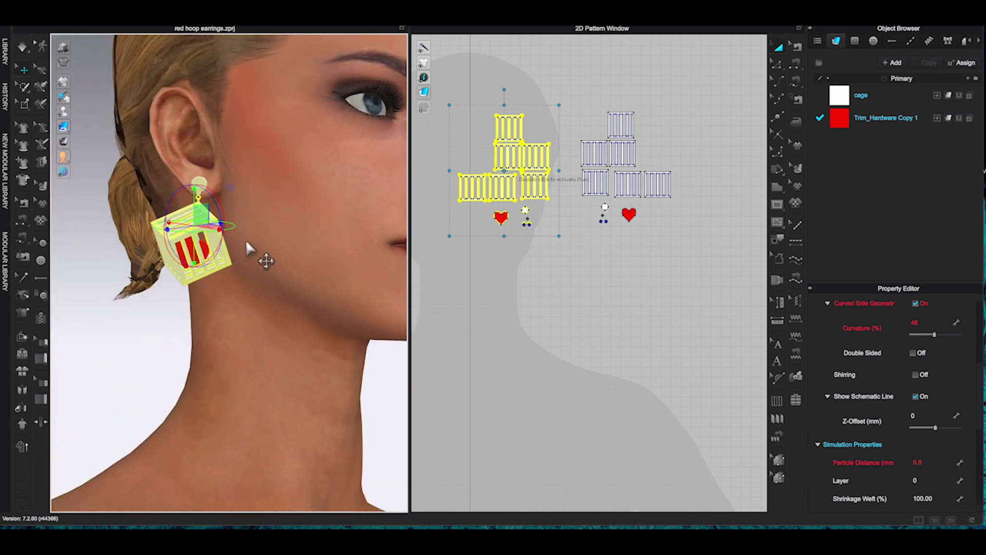
Save the project under the name "cage earrings".
{"action": "middle_click_drag", "start_coordinate": [250, 249], "coordinate": [302, 357]}
{"action": "scroll", "coordinate": [302, 356], "scroll_direction": "up", "scroll_amount": 5}
{"action": "right_click_drag", "start_coordinate": [301, 357], "coordinate": [304, 352]}
{"action": "scroll", "coordinate": [295, 364], "scroll_direction": "up", "scroll_amount": 3}
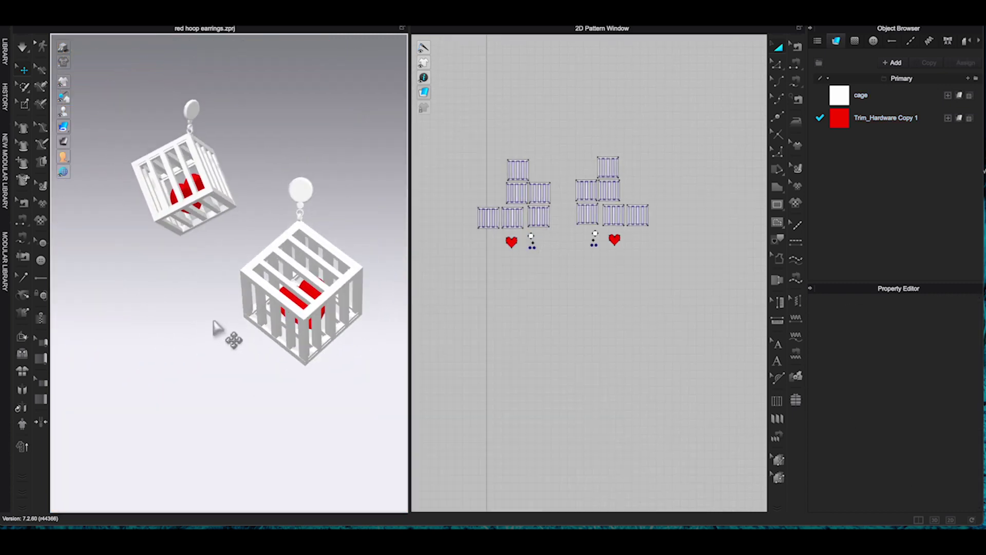
{"action": "right_click_drag", "start_coordinate": [212, 318], "coordinate": [237, 311]}
{"action": "left_click", "coordinate": [129, 10]}
{"action": "mouse_move", "coordinate": [168, 48]}
{"action": "left_click", "coordinate": [235, 49]}
{"action": "type", "text": "cage earrings"}
{"action": "left_click", "coordinate": [717, 279]}
Export the earring pair as a single thick-object FBX named "Earring" in the accessaries folder, scaled in cm (DAZ Studio).
{"action": "scroll", "coordinate": [250, 297], "scroll_direction": "down", "scroll_amount": 10}
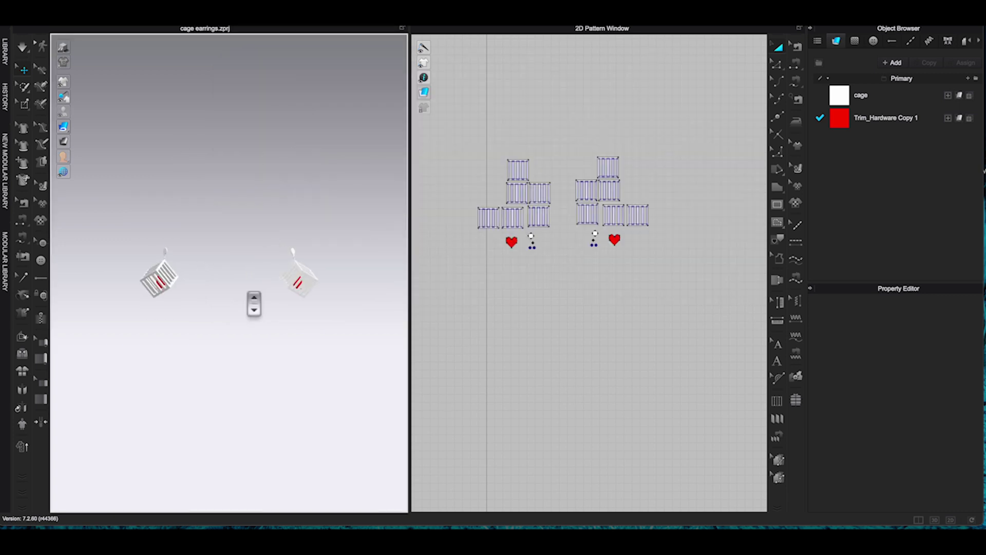
{"action": "left_click", "coordinate": [129, 10]}
{"action": "mouse_move", "coordinate": [192, 109]}
{"action": "left_click", "coordinate": [267, 208]}
{"action": "type", "text": "Earring"}
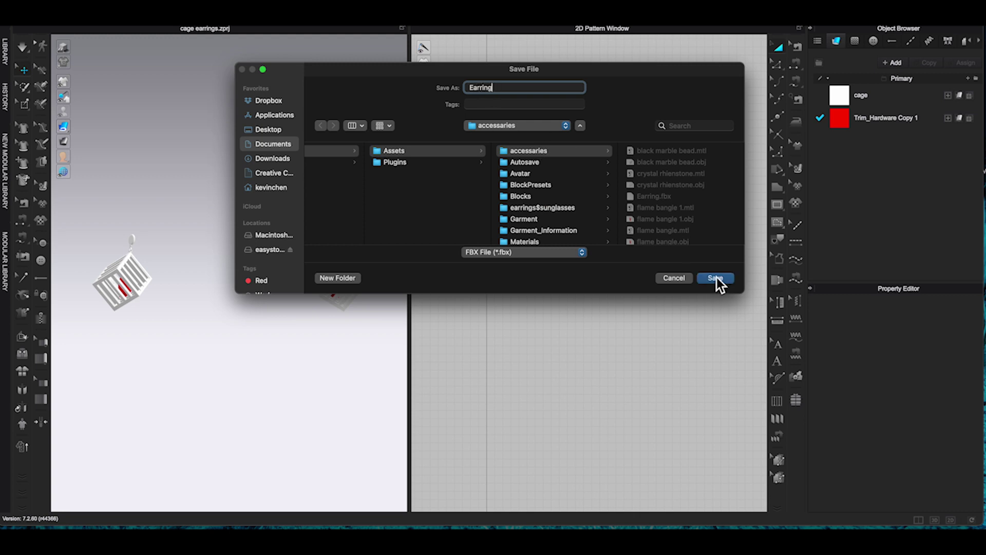
{"action": "left_click", "coordinate": [717, 279]}
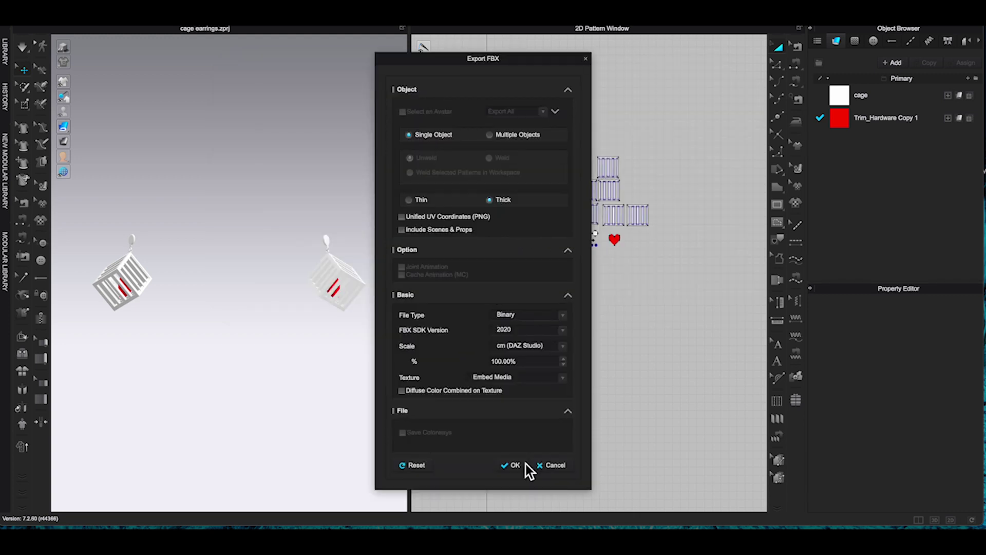
{"action": "left_click", "coordinate": [524, 466]}
Load the FV2_Camila.avt avatar from the library into the 3D scene.
{"action": "left_click", "coordinate": [5, 51]}
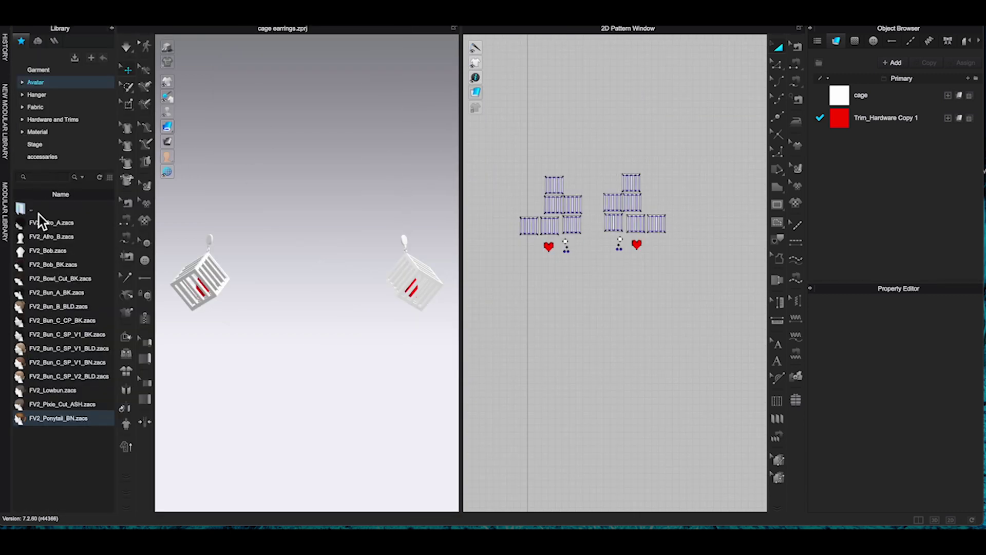
{"action": "double_click", "coordinate": [32, 210]}
{"action": "left_click_drag", "start_coordinate": [51, 337], "coordinate": [436, 297]}
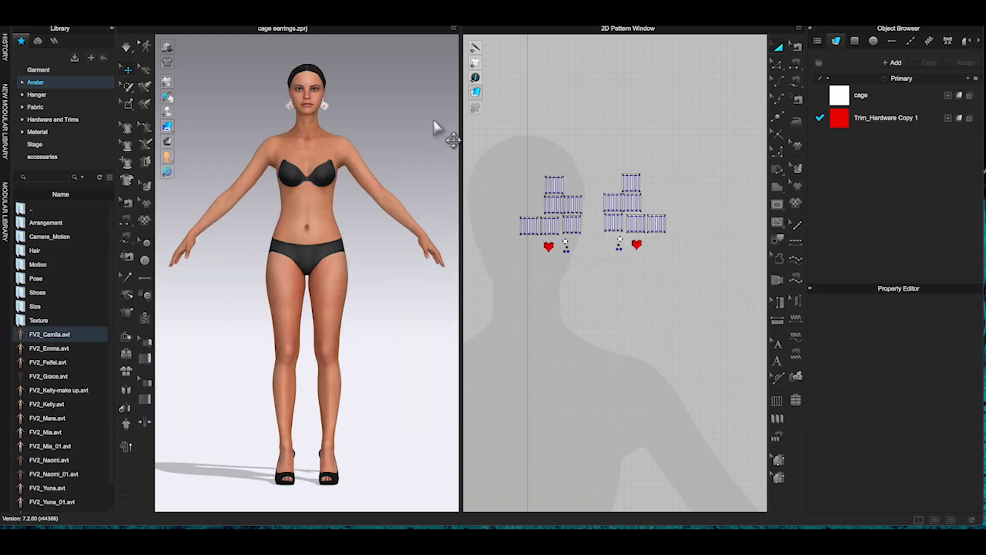
{"action": "scroll", "coordinate": [417, 112], "scroll_direction": "up", "scroll_amount": 5}
{"action": "middle_click_drag", "start_coordinate": [417, 112], "coordinate": [370, 214]}
{"action": "scroll", "coordinate": [370, 214], "scroll_direction": "up", "scroll_amount": 4}
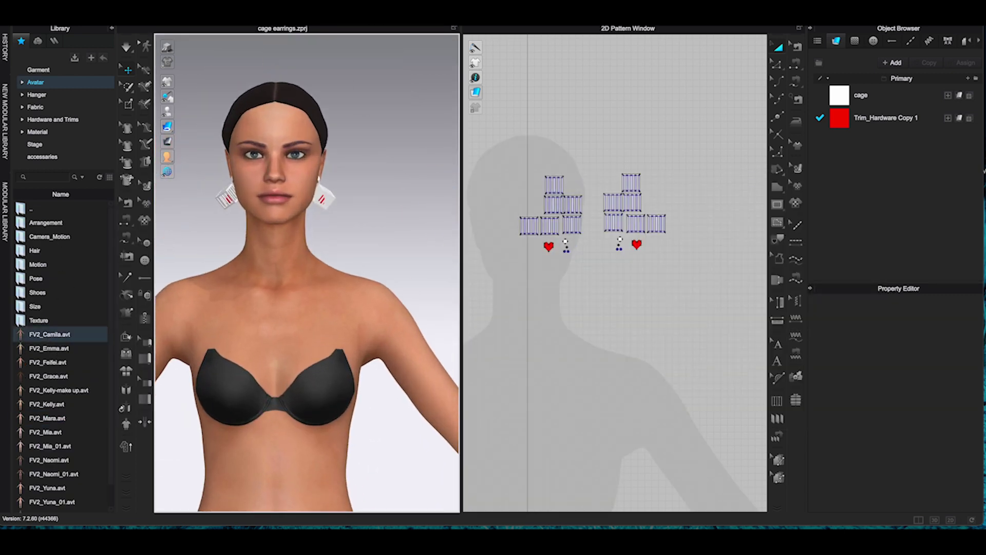
Register the exported FBX as an Earring accessory with the cage earrings picture as custom image, named "Cage earrings".
{"action": "left_click", "coordinate": [549, 214]}
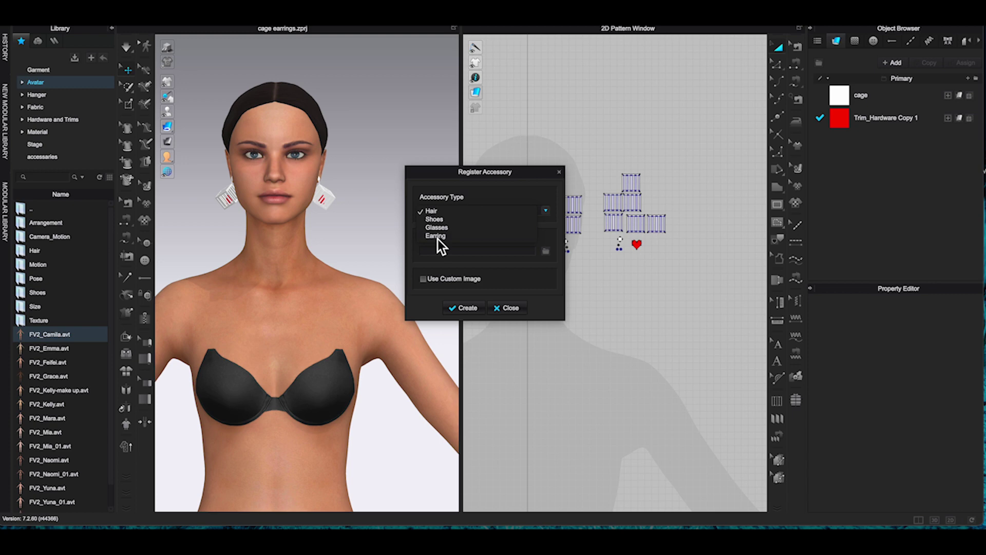
{"action": "left_click", "coordinate": [546, 251]}
{"action": "left_click", "coordinate": [881, 477]}
{"action": "left_click", "coordinate": [445, 282]}
{"action": "double_click", "coordinate": [330, 88]}
{"action": "left_click", "coordinate": [466, 355]}
{"action": "type", "text": "Cag"}
{"action": "type", "text": "e earrings"}
{"action": "key", "text": "Return"}
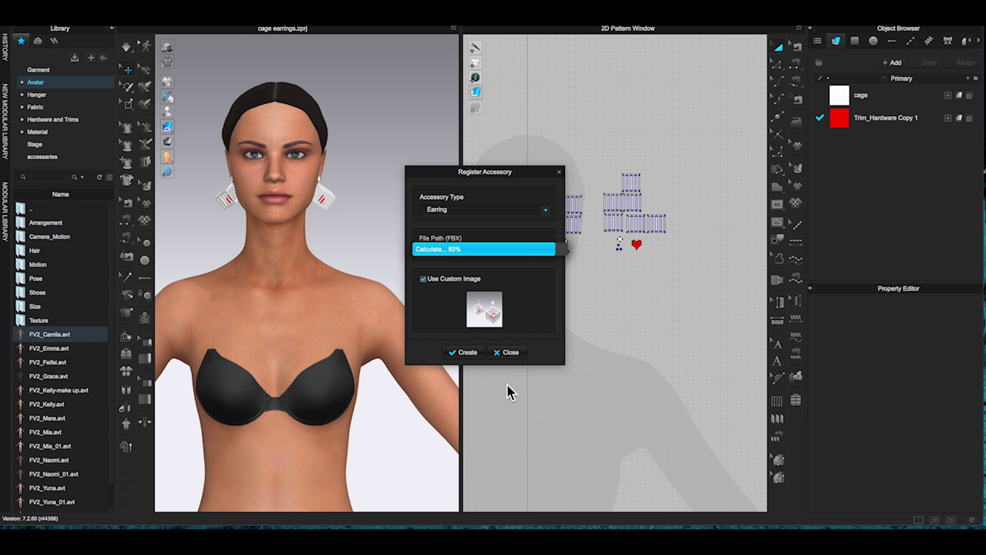
Delete all the cage earring patterns from the 2D pattern window.
{"action": "left_click", "coordinate": [602, 291]}
{"action": "key", "text": "ctrl+a"}
{"action": "key", "text": "Delete"}
Load the registered cage earrings onto the avatar from the earrings$sunglasses folder of the accessaries library.
{"action": "left_click", "coordinate": [42, 156]}
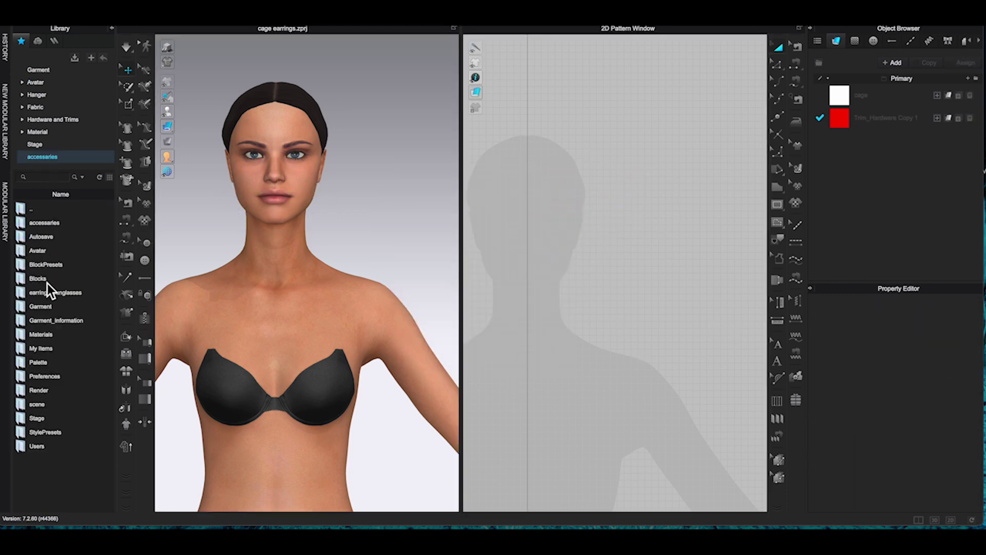
{"action": "double_click", "coordinate": [48, 295]}
{"action": "double_click", "coordinate": [45, 238]}
{"action": "right_click_drag", "start_coordinate": [390, 282], "coordinate": [324, 287]}
{"action": "scroll", "coordinate": [324, 286], "scroll_direction": "up", "scroll_amount": 5}
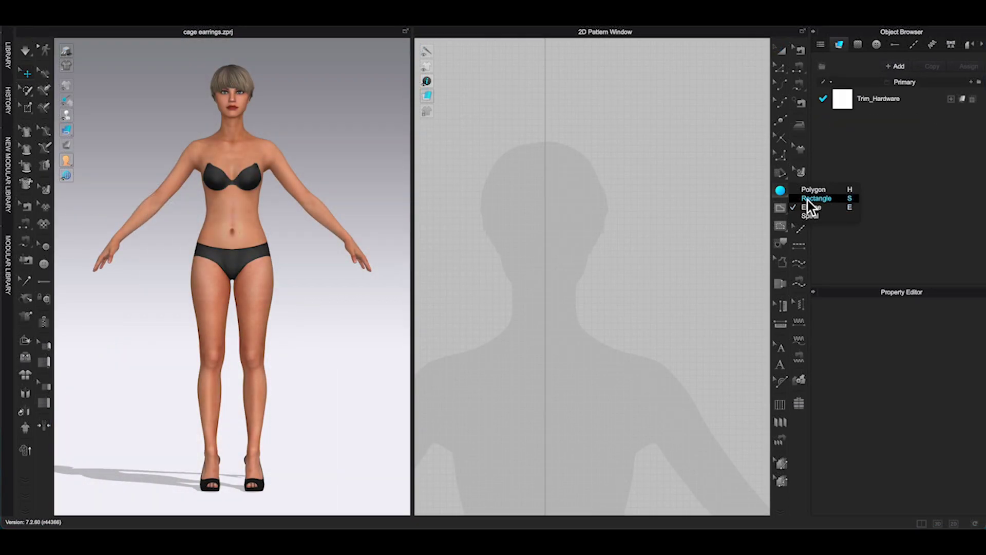
Draw a rectangular pattern about 1.5 in wide and 2.3 in tall beside the avatar's neck.
{"action": "left_click", "coordinate": [811, 200]}
{"action": "scroll", "coordinate": [584, 320], "scroll_direction": "up", "scroll_amount": 5}
{"action": "scroll", "coordinate": [606, 225], "scroll_direction": "up", "scroll_amount": 5}
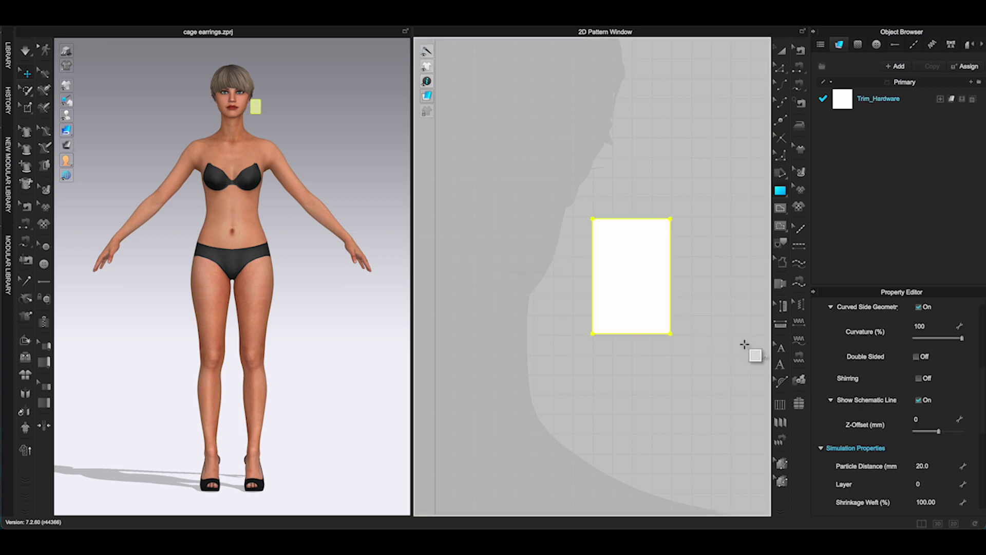
Add the earring screenshot from the Desktop as a graphic on the rectangle, keeping its default size.
{"action": "left_click", "coordinate": [802, 211]}
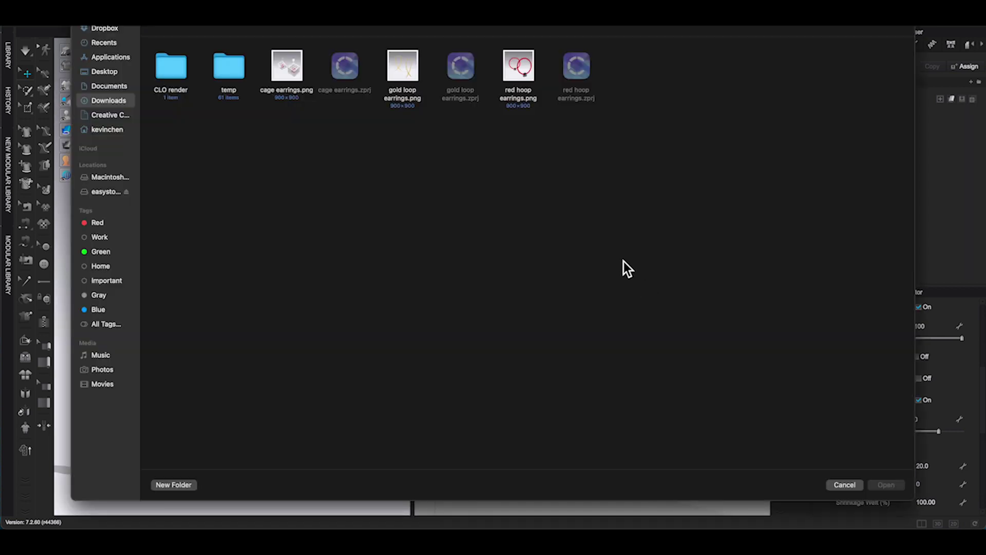
{"action": "left_click", "coordinate": [110, 90]}
{"action": "left_click", "coordinate": [110, 75]}
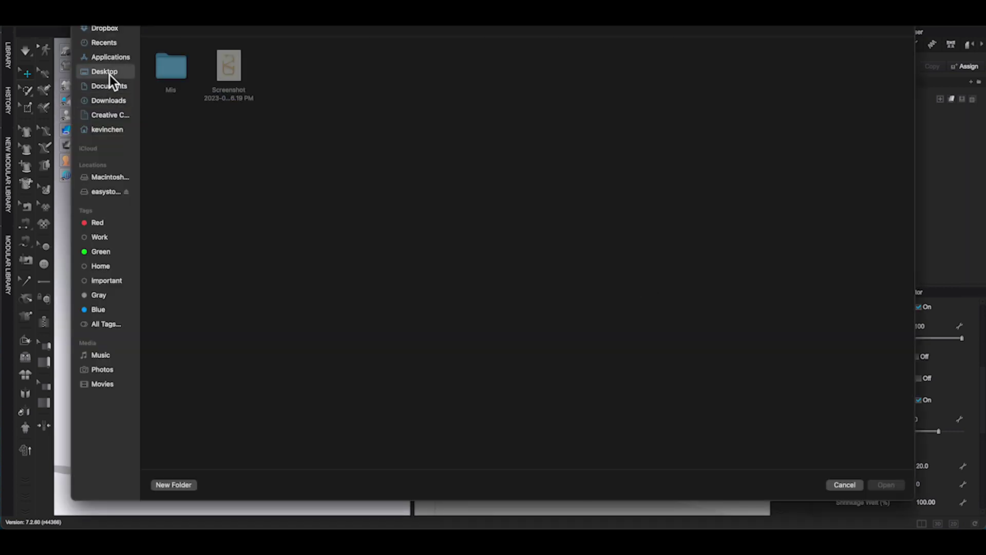
{"action": "left_click", "coordinate": [239, 73]}
{"action": "left_click", "coordinate": [883, 487]}
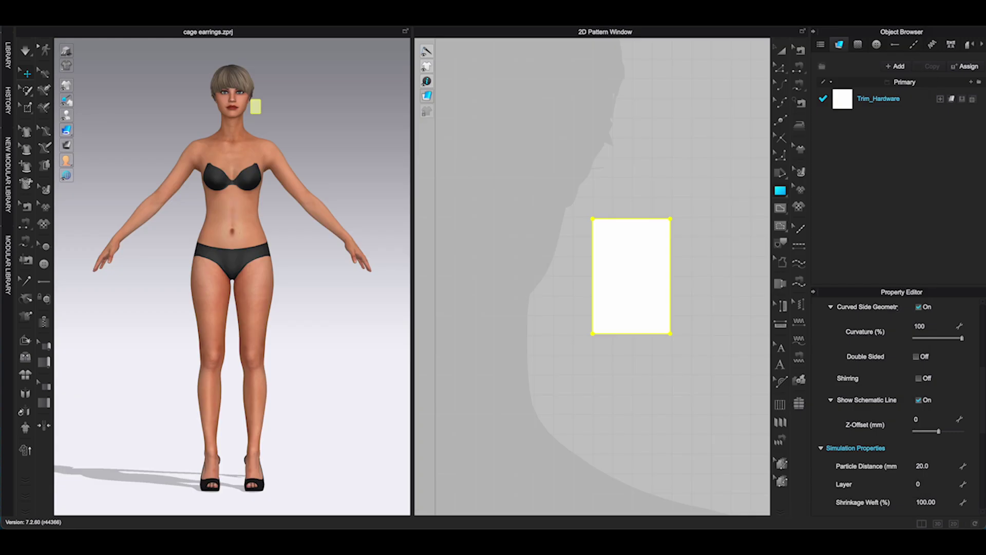
{"action": "left_click", "coordinate": [632, 286]}
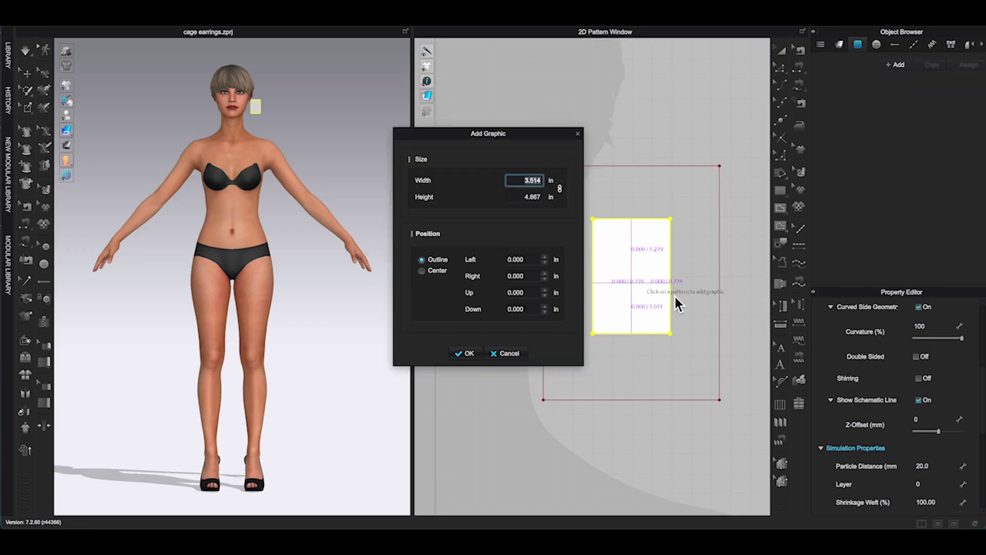
{"action": "key", "text": "Return"}
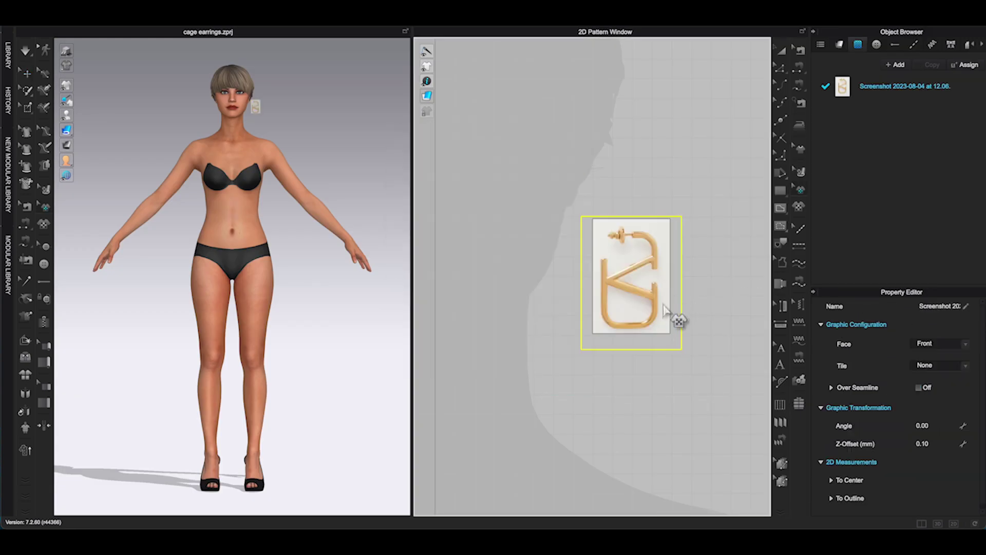
Scale the earring graphic and center it so the whole earring fits within the rectangle.
{"action": "scroll", "coordinate": [670, 314], "scroll_direction": "up", "scroll_amount": 3}
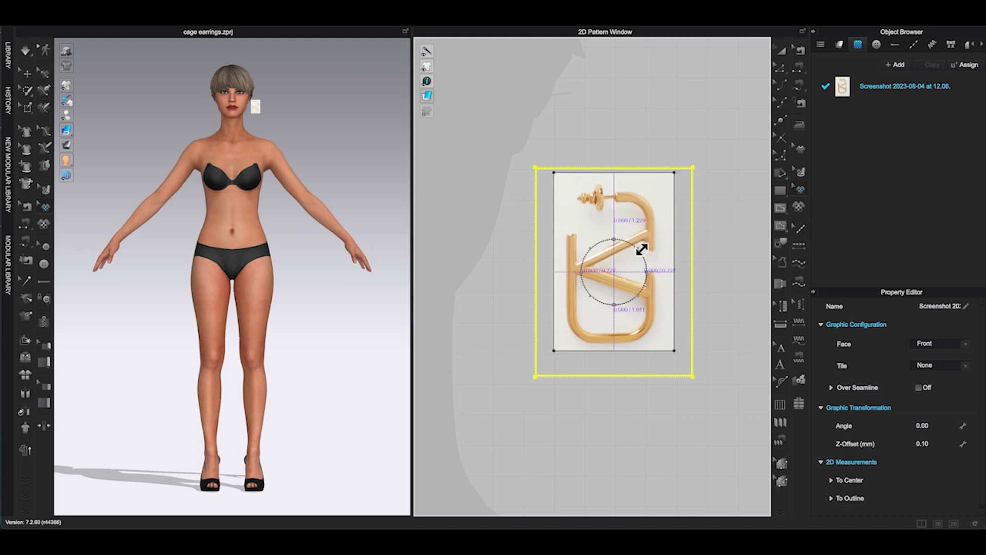
{"action": "left_click_drag", "start_coordinate": [646, 247], "coordinate": [642, 250]}
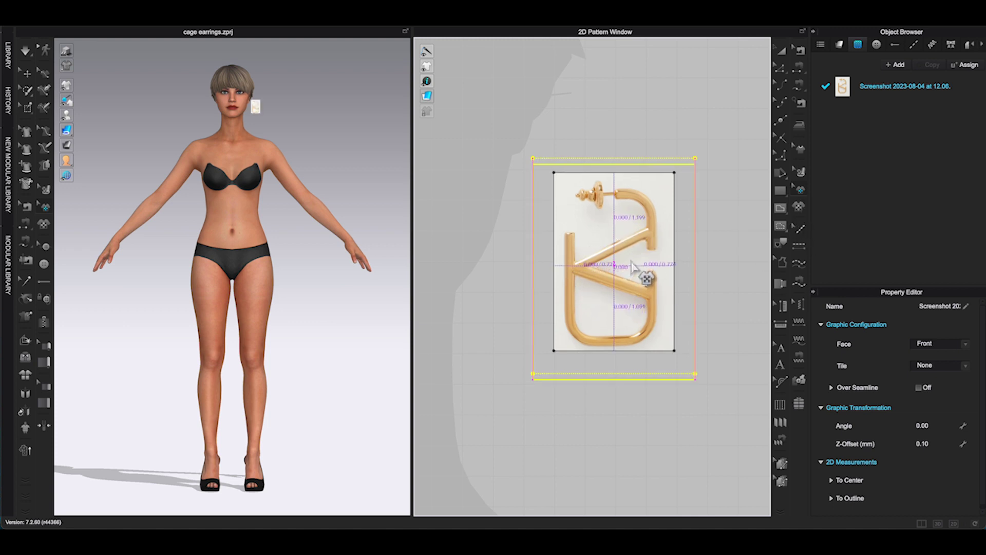
{"action": "scroll", "coordinate": [647, 277], "scroll_direction": "up", "scroll_amount": 2}
{"action": "scroll", "coordinate": [647, 278], "scroll_direction": "up", "scroll_amount": 3}
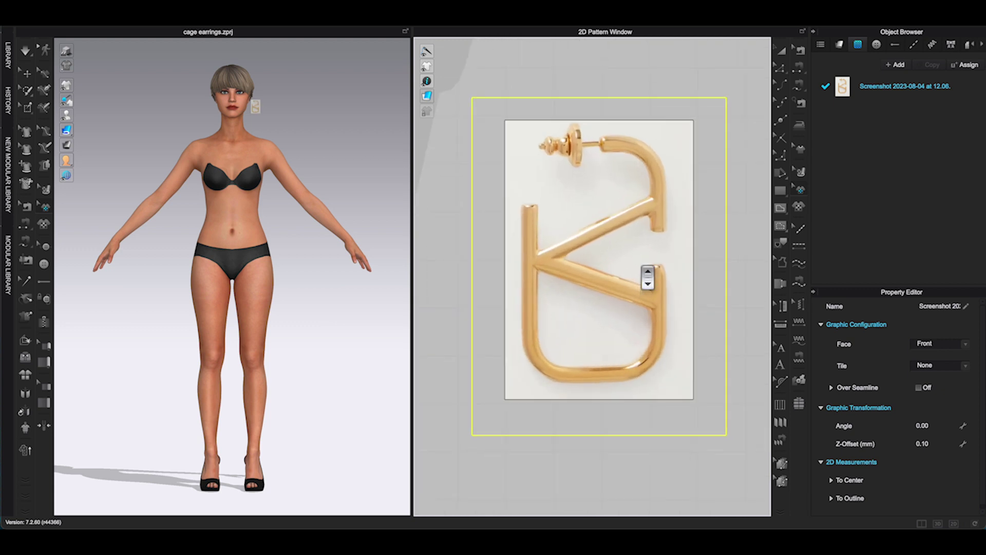
Trace the inner curve of the earring's hook on the reference image with an internal outline, down to the upper V arm.
{"action": "left_click", "coordinate": [786, 212]}
{"action": "left_click", "coordinate": [808, 209]}
{"action": "left_click", "coordinate": [523, 129]}
{"action": "scroll", "coordinate": [635, 129], "scroll_direction": "up", "scroll_amount": 2}
{"action": "left_click", "coordinate": [592, 88]}
{"action": "mouse_move", "coordinate": [629, 94]}
{"action": "left_mouse_down"}
{"action": "mouse_move", "coordinate": [694, 96]}
{"action": "mouse_move", "coordinate": [666, 89]}
{"action": "left_mouse_up"}
{"action": "left_click", "coordinate": [629, 94]}
{"action": "left_click_drag", "start_coordinate": [669, 159], "coordinate": [664, 222]}
{"action": "left_click", "coordinate": [668, 160]}
Continue the outline around the long vertical bar, the rounded base and the inner edges of the two V arms.
{"action": "left_click", "coordinate": [504, 240]}
{"action": "left_click", "coordinate": [500, 243]}
{"action": "left_click", "coordinate": [500, 174], "text": "shift"}
{"action": "left_click", "coordinate": [478, 174], "text": "shift"}
{"action": "left_click", "coordinate": [479, 357], "text": "shift"}
{"action": "left_click_drag", "start_coordinate": [540, 436], "coordinate": [605, 446]}
{"action": "left_click", "coordinate": [540, 436]}
{"action": "left_click", "coordinate": [622, 436], "text": "shift"}
{"action": "left_click_drag", "start_coordinate": [690, 375], "coordinate": [698, 320]}
{"action": "left_click", "coordinate": [668, 297]}
{"action": "left_click", "coordinate": [531, 250]}
{"action": "left_click", "coordinate": [690, 144]}
Complete the earring outline around the outside of the hook and the thin ear post.
{"action": "middle_click_drag", "start_coordinate": [588, 137], "coordinate": [645, 264]}
{"action": "scroll", "coordinate": [642, 206], "scroll_direction": "up", "scroll_amount": 3}
{"action": "left_click", "coordinate": [642, 225]}
{"action": "left_click", "coordinate": [517, 225]}
{"action": "left_click", "coordinate": [516, 233]}
{"action": "left_click", "coordinate": [784, 53]}
{"action": "scroll", "coordinate": [556, 333], "scroll_direction": "up", "scroll_amount": 3}
{"action": "scroll", "coordinate": [555, 332], "scroll_direction": "down", "scroll_amount": 8}
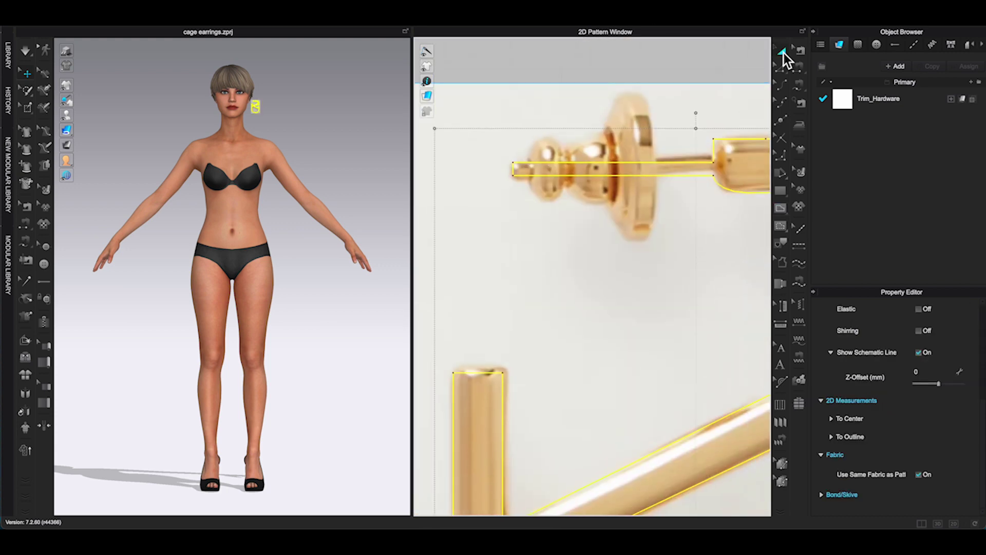
{"action": "key", "text": "Escape"}
{"action": "scroll", "coordinate": [593, 274], "scroll_direction": "up", "scroll_amount": 8}
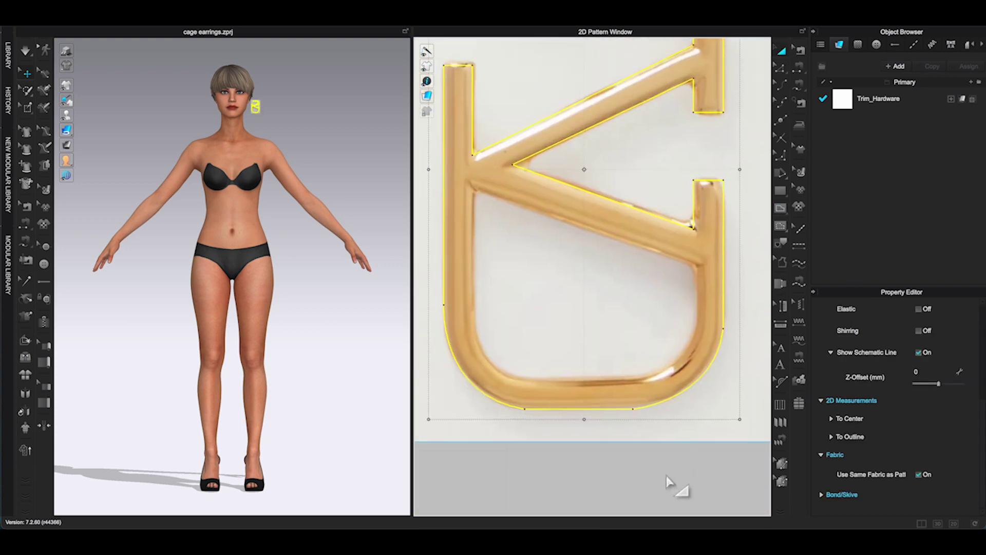
{"action": "scroll", "coordinate": [686, 366], "scroll_direction": "down", "scroll_amount": 4}
{"action": "scroll", "coordinate": [687, 135], "scroll_direction": "up", "scroll_amount": 4}
Trace the enclosed opening between the lower V arm and the rounded base as a closed internal shape.
{"action": "key", "text": "h"}
{"action": "scroll", "coordinate": [660, 213], "scroll_direction": "down", "scroll_amount": 1}
{"action": "middle_click_drag", "start_coordinate": [661, 214], "coordinate": [646, 108]}
{"action": "left_click", "coordinate": [494, 297]}
{"action": "left_click", "coordinate": [689, 364]}
{"action": "left_click", "coordinate": [689, 406]}
{"action": "left_click_drag", "start_coordinate": [626, 458], "coordinate": [568, 454]}
{"action": "left_click", "coordinate": [546, 458]}
{"action": "left_click", "coordinate": [494, 296]}
{"action": "key", "text": "z"}
{"action": "middle_click_drag", "start_coordinate": [496, 408], "coordinate": [511, 347]}
{"action": "left_click", "coordinate": [449, 455]}
{"action": "left_click_drag", "start_coordinate": [513, 345], "coordinate": [510, 344]}
{"action": "left_click_drag", "start_coordinate": [511, 394], "coordinate": [512, 392]}
Cut along the inner shape and the outer outline, deleting the opening's piece and the surrounding rectangle.
{"action": "left_click", "coordinate": [782, 51]}
{"action": "right_click", "coordinate": [640, 281]}
{"action": "left_click", "coordinate": [680, 398]}
{"action": "key", "text": "Delete"}
{"action": "right_click", "coordinate": [685, 140]}
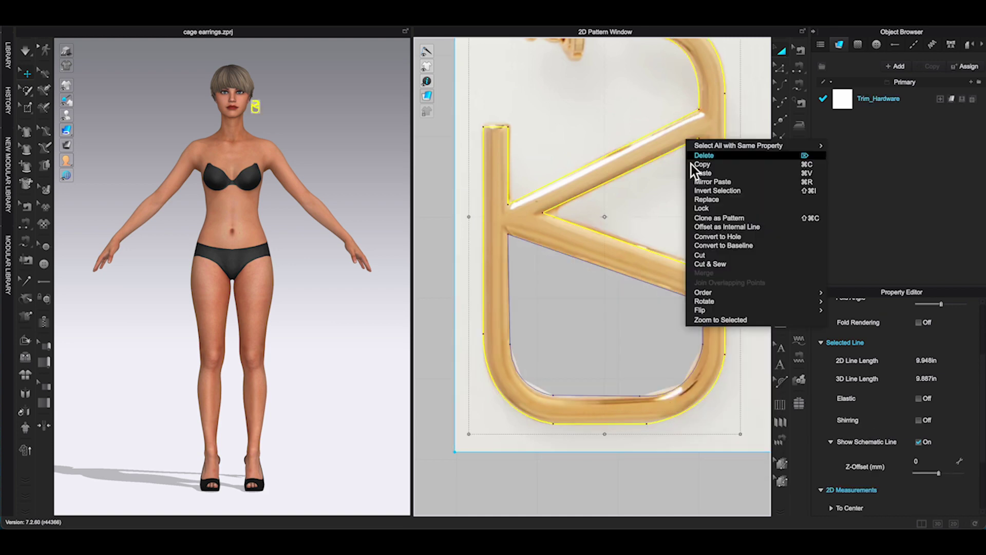
{"action": "left_click", "coordinate": [693, 255]}
{"action": "key", "text": "Delete"}
Enable Curved Side Geometry on the earring's outline with 100% curvature.
{"action": "scroll", "coordinate": [642, 293], "scroll_direction": "down", "scroll_amount": 5}
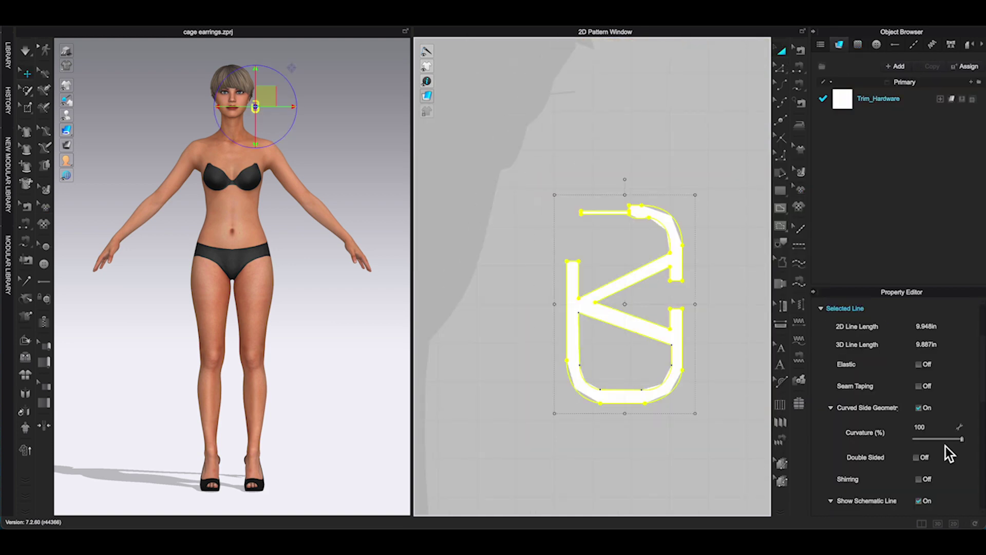
{"action": "scroll", "coordinate": [946, 463], "scroll_direction": "down", "scroll_amount": 3}
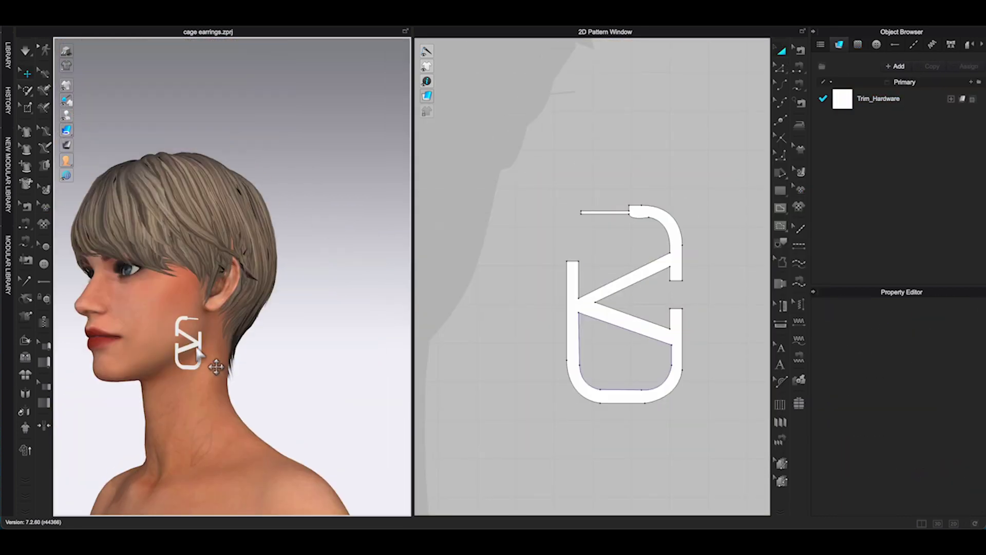
Move the earring up to the avatar's ear so that its hook sits against the earlobe.
{"action": "left_click", "coordinate": [198, 350]}
{"action": "right_click_drag", "start_coordinate": [198, 350], "coordinate": [355, 427]}
{"action": "scroll", "coordinate": [232, 362], "scroll_direction": "up", "scroll_amount": 3}
{"action": "right_click_drag", "start_coordinate": [321, 391], "coordinate": [363, 401]}
{"action": "left_click_drag", "start_coordinate": [363, 400], "coordinate": [357, 411]}
{"action": "right_click_drag", "start_coordinate": [357, 411], "coordinate": [382, 429]}
{"action": "scroll", "coordinate": [942, 432], "scroll_direction": "down", "scroll_amount": 5}
{"action": "left_click", "coordinate": [942, 431]}
{"action": "scroll", "coordinate": [919, 379], "scroll_direction": "up", "scroll_amount": 5}
{"action": "right_click_drag", "start_coordinate": [308, 411], "coordinate": [403, 455]}
{"action": "scroll", "coordinate": [920, 380], "scroll_direction": "down", "scroll_amount": 2}
{"action": "left_click", "coordinate": [522, 411]}
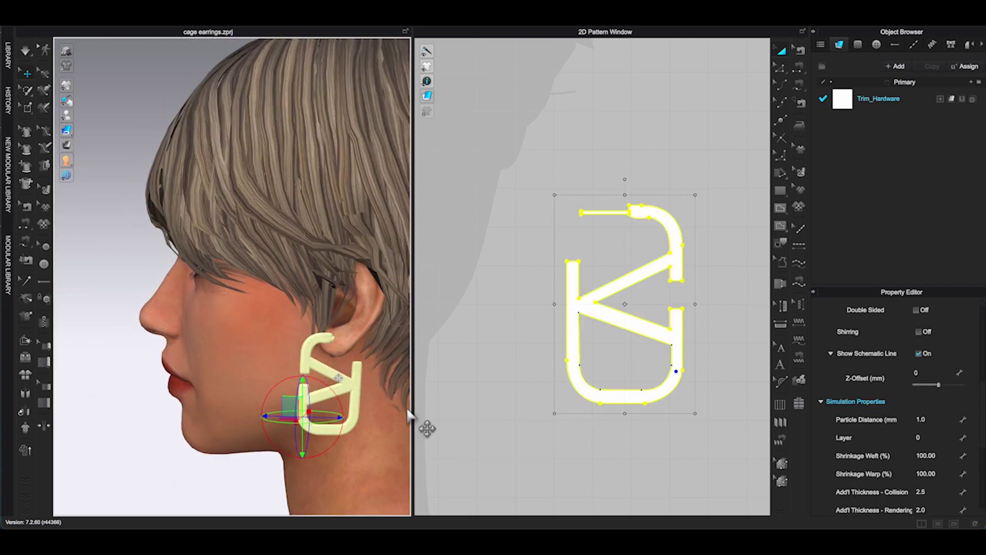
{"action": "left_click", "coordinate": [642, 179]}
Adjust the earring's additional rendering thickness, trying 1.5 and settling on 1.8 mm.
{"action": "scroll", "coordinate": [960, 388], "scroll_direction": "down", "scroll_amount": 2}
{"action": "right_click_drag", "start_coordinate": [318, 431], "coordinate": [287, 450]}
{"action": "left_click", "coordinate": [937, 503]}
{"action": "type", "text": "1.5"}
{"action": "key", "text": "Return"}
{"action": "left_click", "coordinate": [940, 501]}
{"action": "type", "text": "1.8"}
{"action": "key", "text": "Return"}
Create a symmetric copy of the earring pattern and place it on the opposite side of the avatar.
{"action": "left_click", "coordinate": [318, 437]}
{"action": "left_click", "coordinate": [660, 419]}
{"action": "scroll", "coordinate": [632, 410], "scroll_direction": "down", "scroll_amount": 3}
{"action": "key", "text": "ctrl+d"}
{"action": "left_click", "coordinate": [537, 353]}
Collapse the library and examine how the valentino earrings sit on the avatar's ears.
{"action": "right_click_drag", "start_coordinate": [169, 368], "coordinate": [288, 368]}
{"action": "middle_click_drag", "start_coordinate": [288, 368], "coordinate": [227, 326]}
{"action": "right_click_drag", "start_coordinate": [226, 325], "coordinate": [199, 333]}
{"action": "scroll", "coordinate": [968, 429], "scroll_direction": "up", "scroll_amount": 3}
{"action": "scroll", "coordinate": [940, 470], "scroll_direction": "down", "scroll_amount": 3}
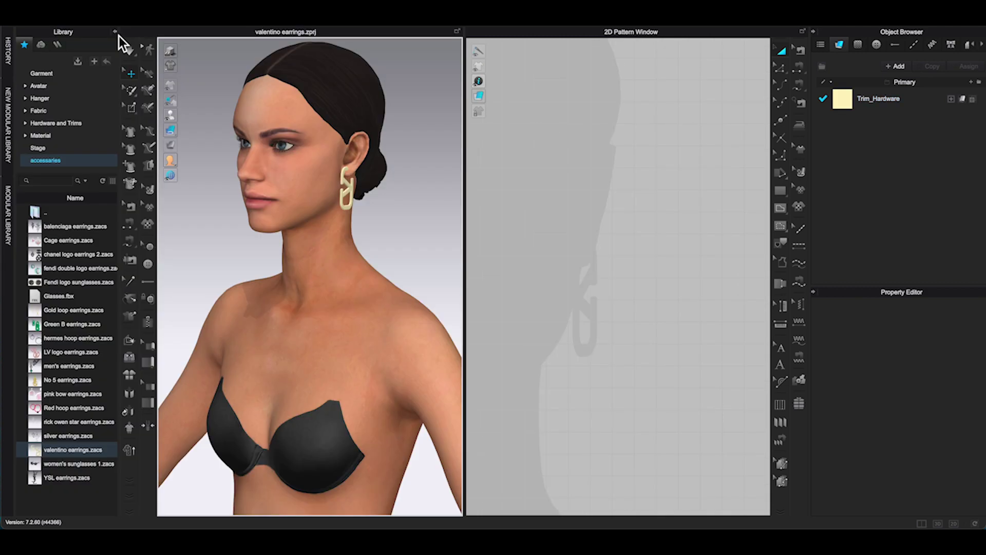
{"action": "left_click", "coordinate": [115, 32]}
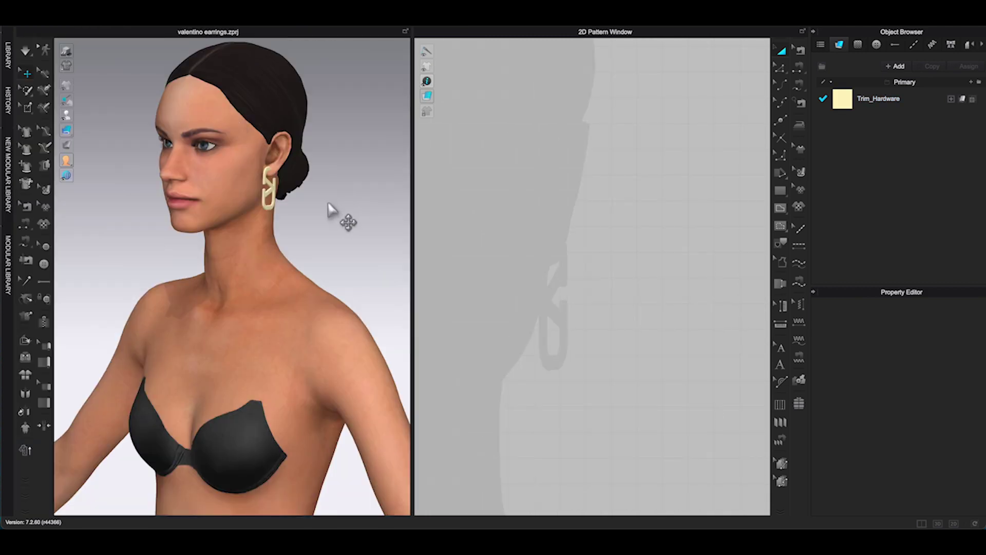
{"action": "scroll", "coordinate": [352, 285], "scroll_direction": "up", "scroll_amount": 5}
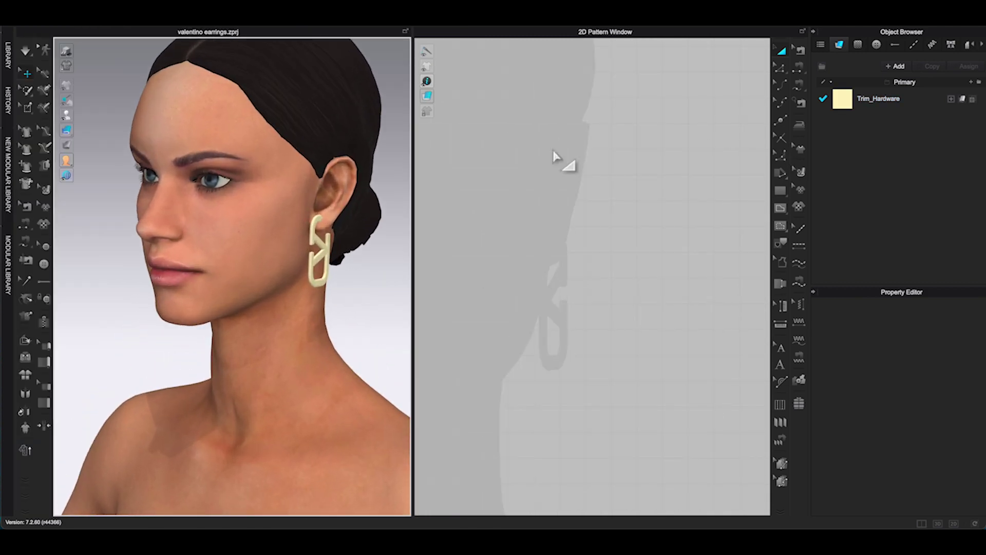